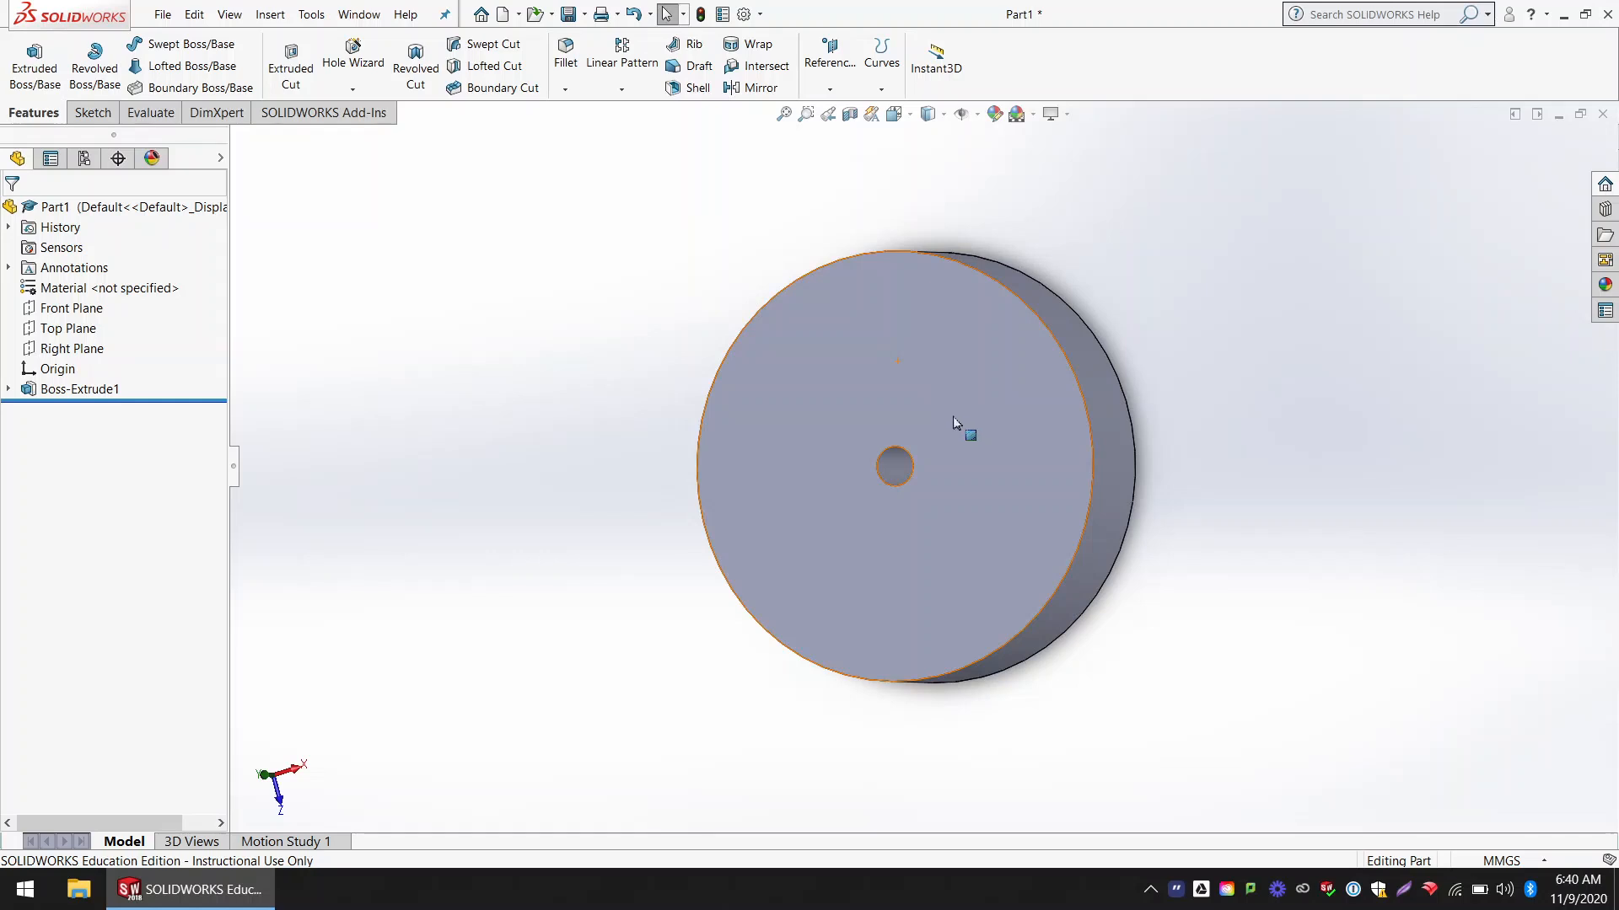
Step: Start a sketch on the disc's flat front face and draw a circle of about 4.4 mm radius directly above the center hole
left_click(94, 113)
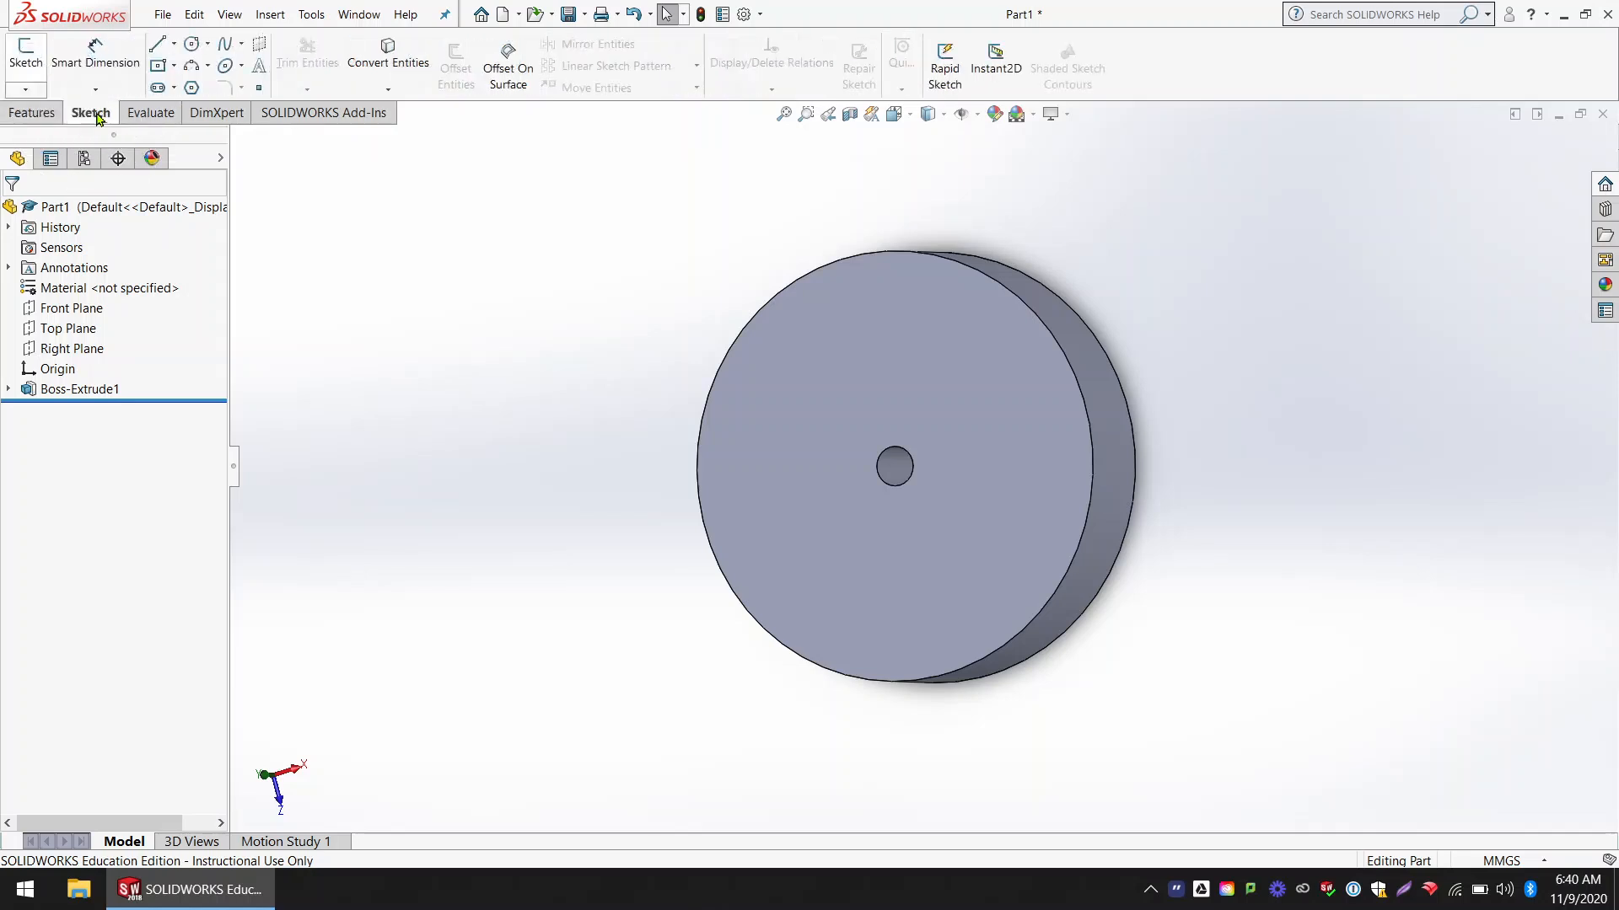
left_click(34, 67)
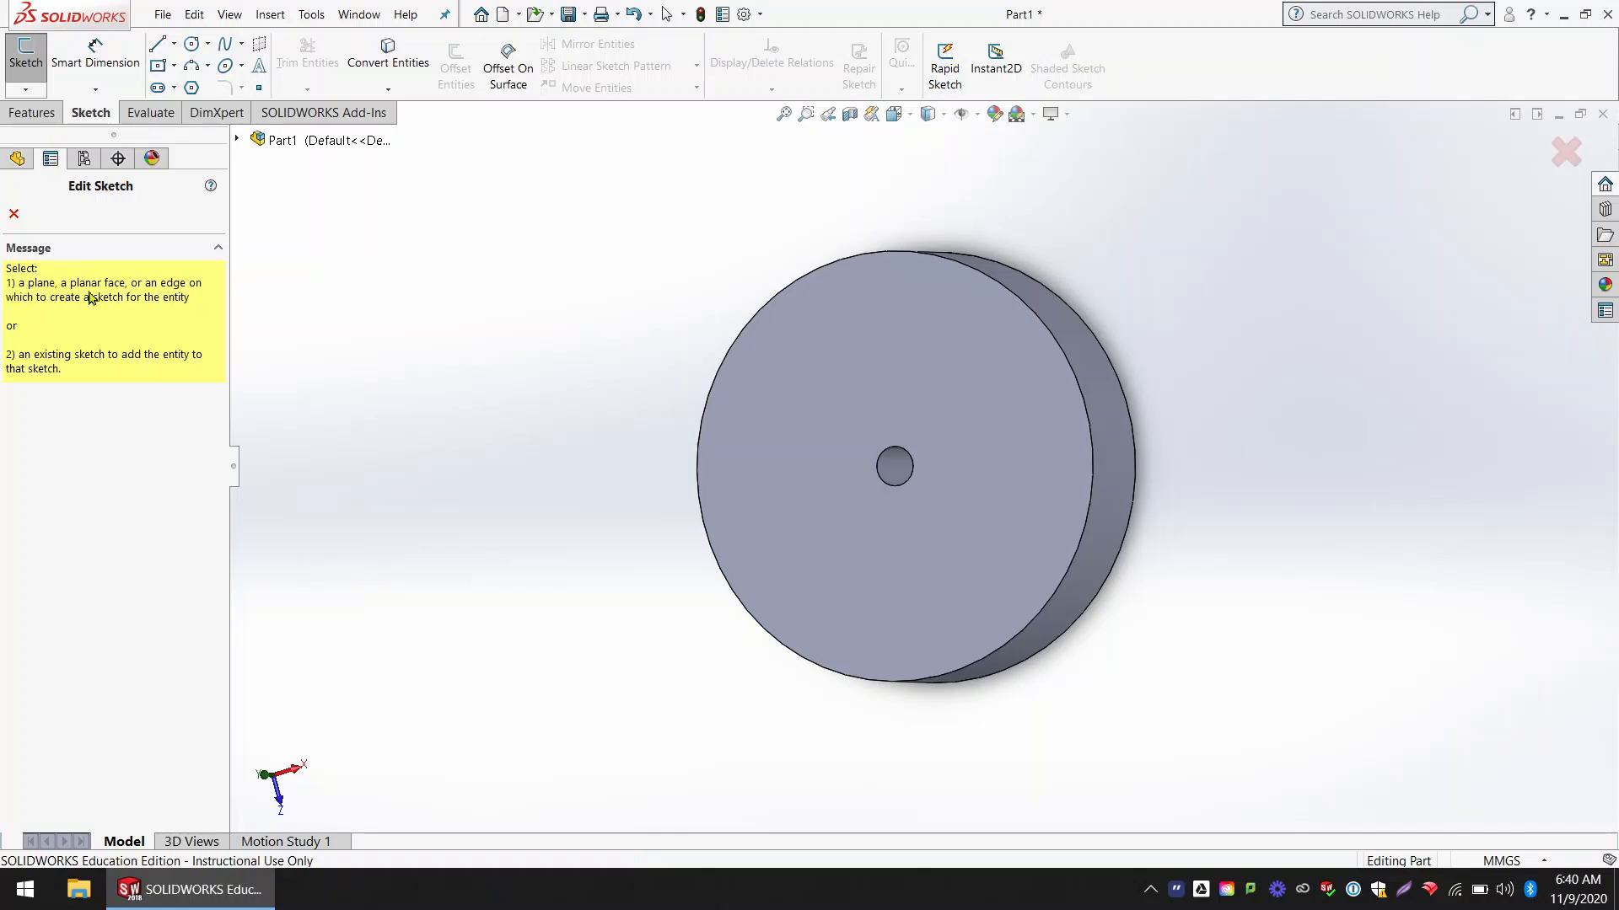
scroll(881, 402, "down", 2)
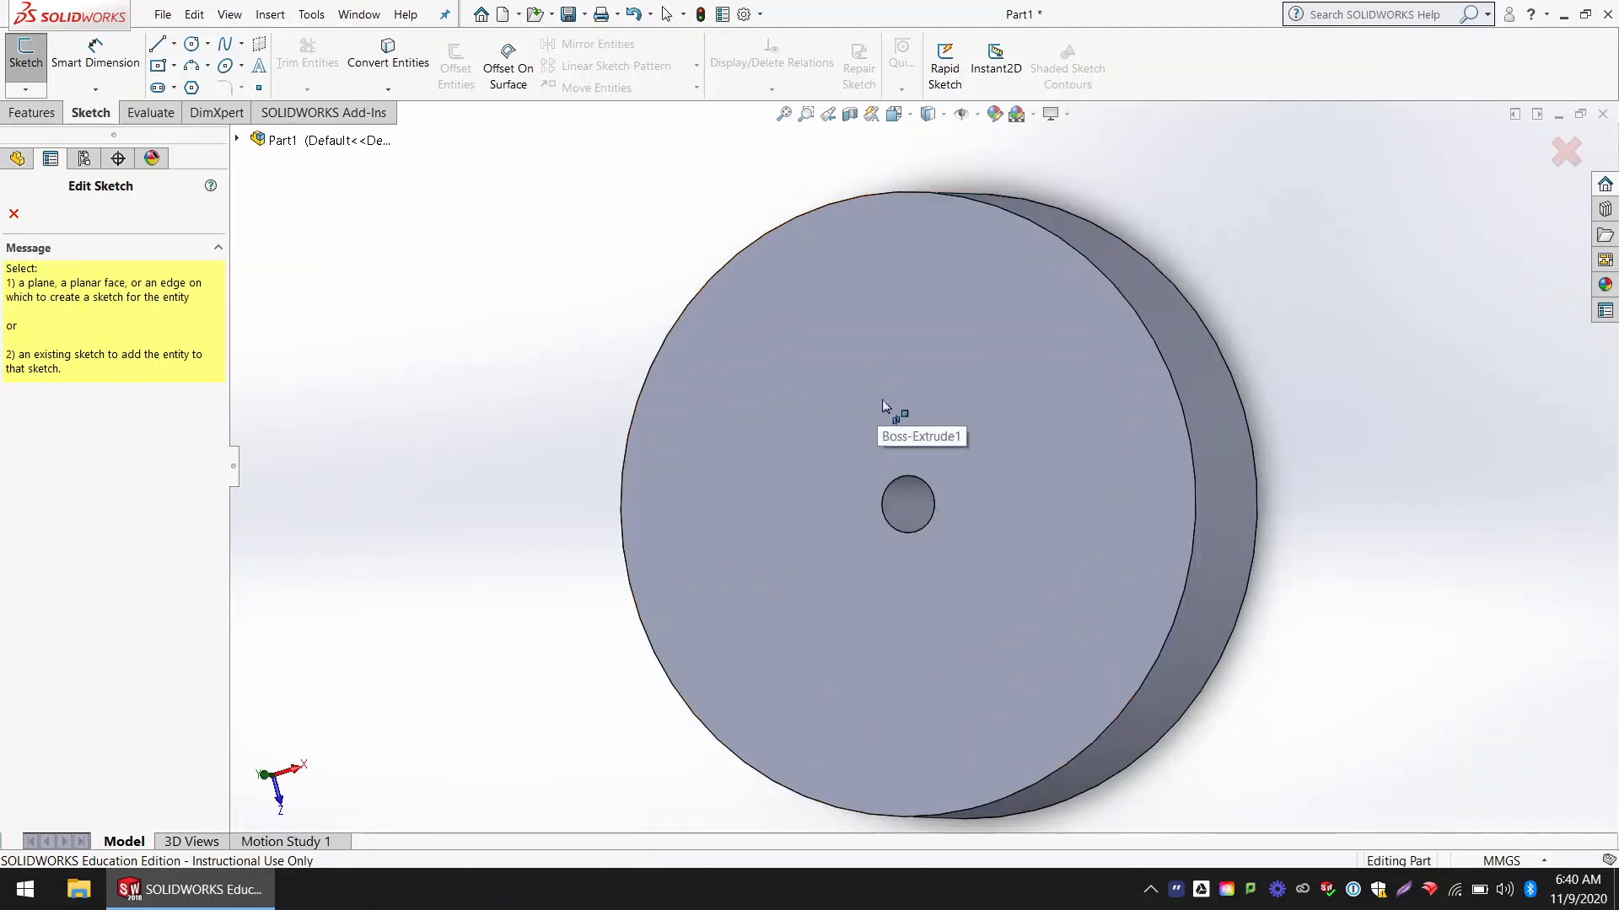
left_click(828, 374)
scroll(936, 407, "up", 2)
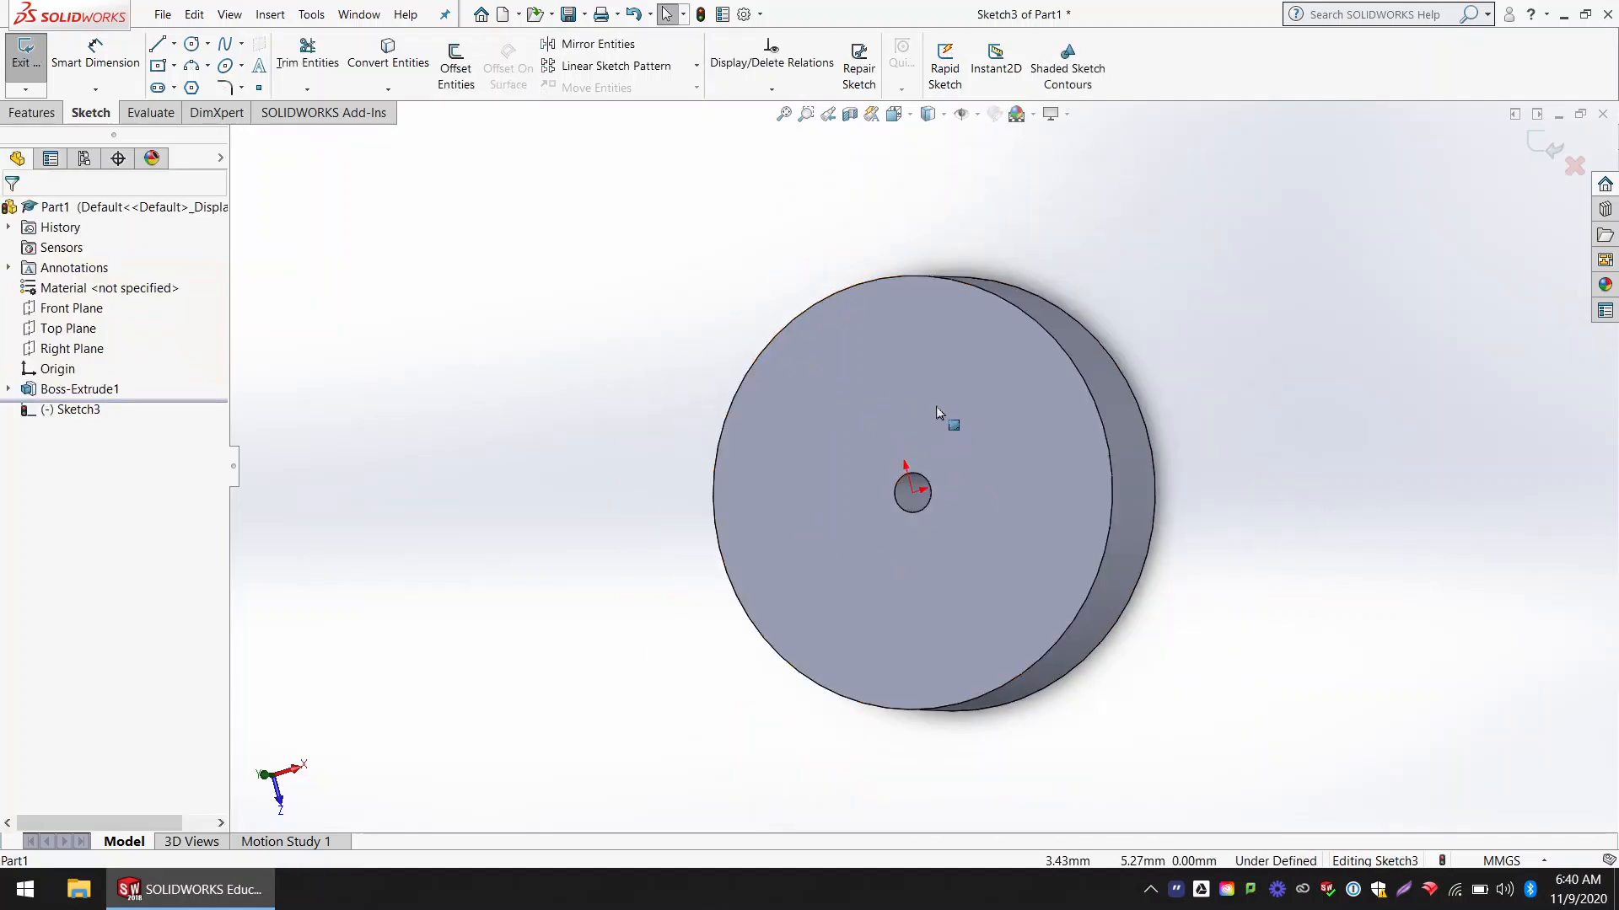
middle_click_drag(936, 407, 975, 418)
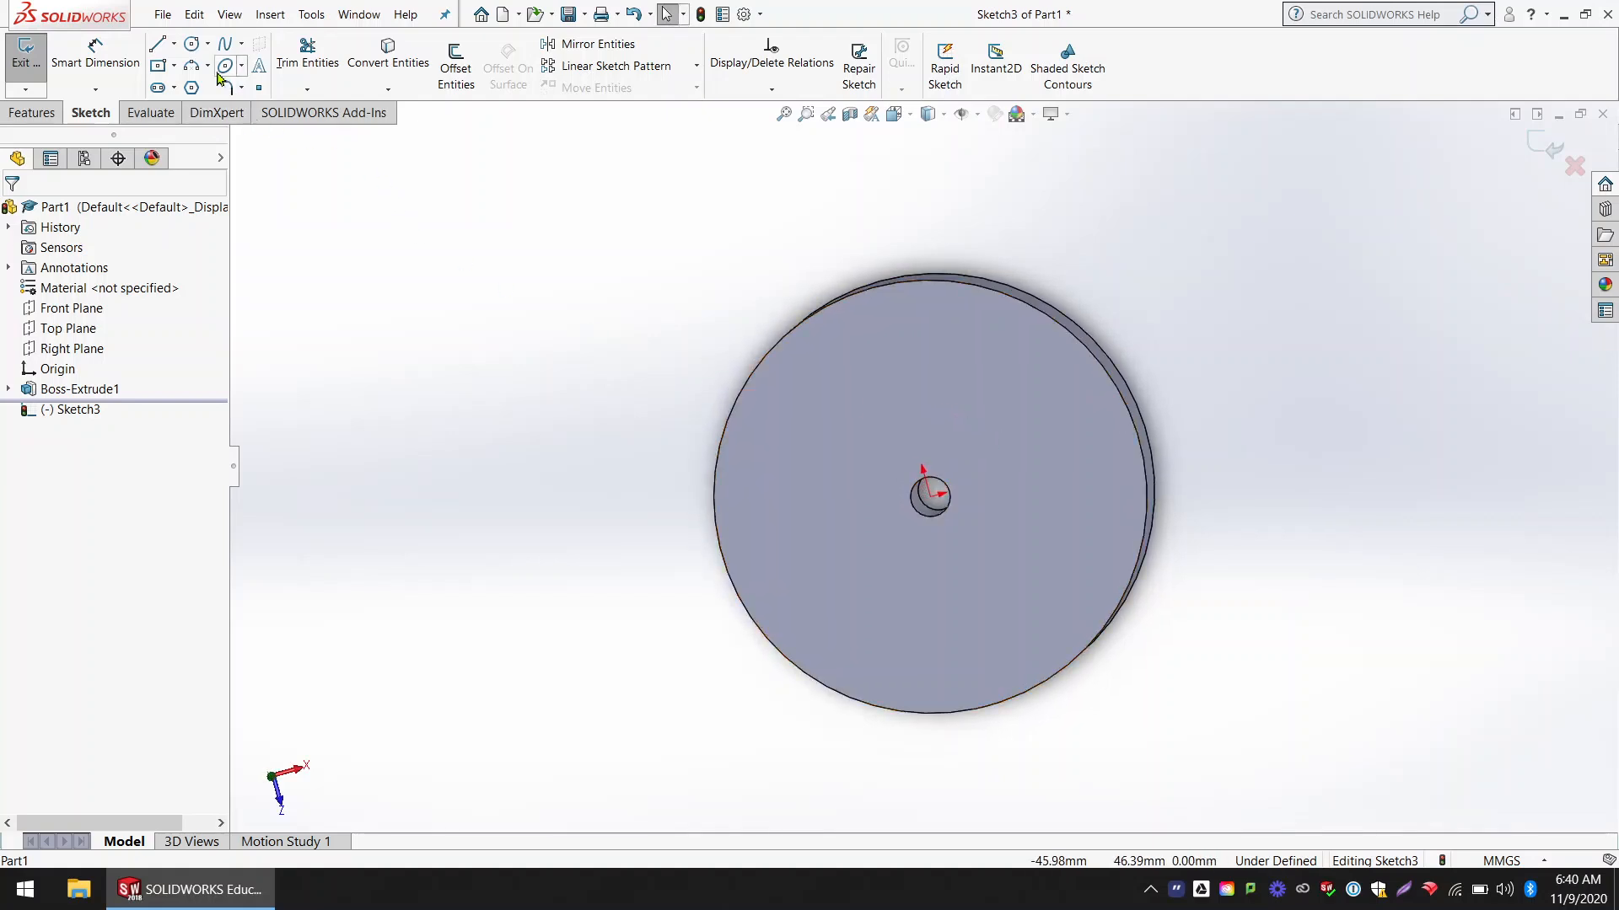
key("ctrl+8")
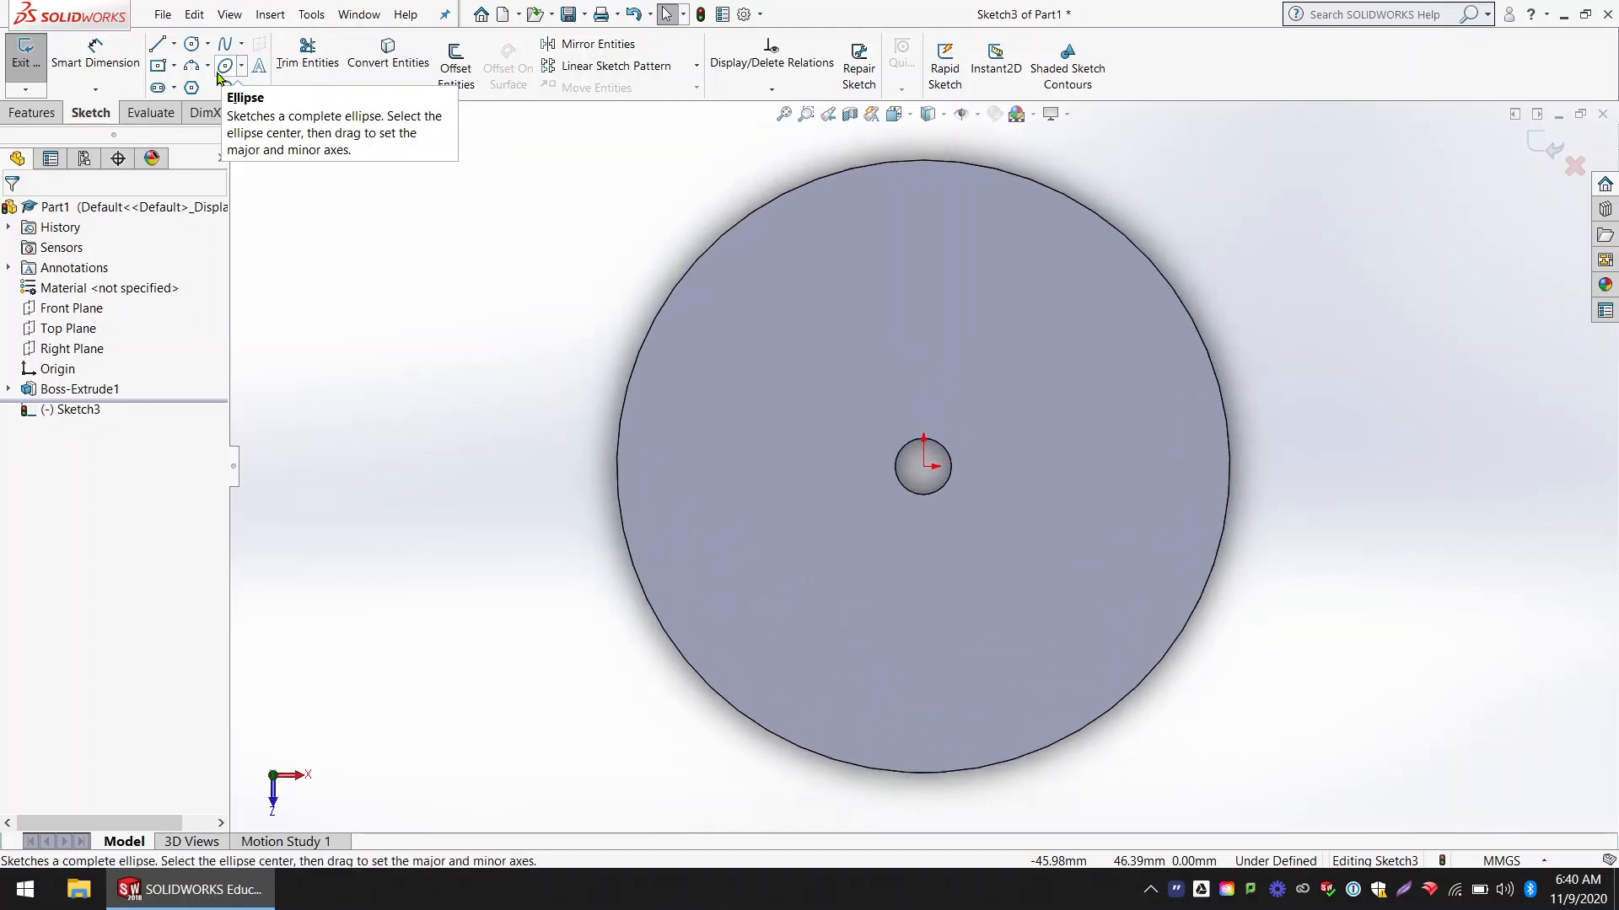
left_click(193, 43)
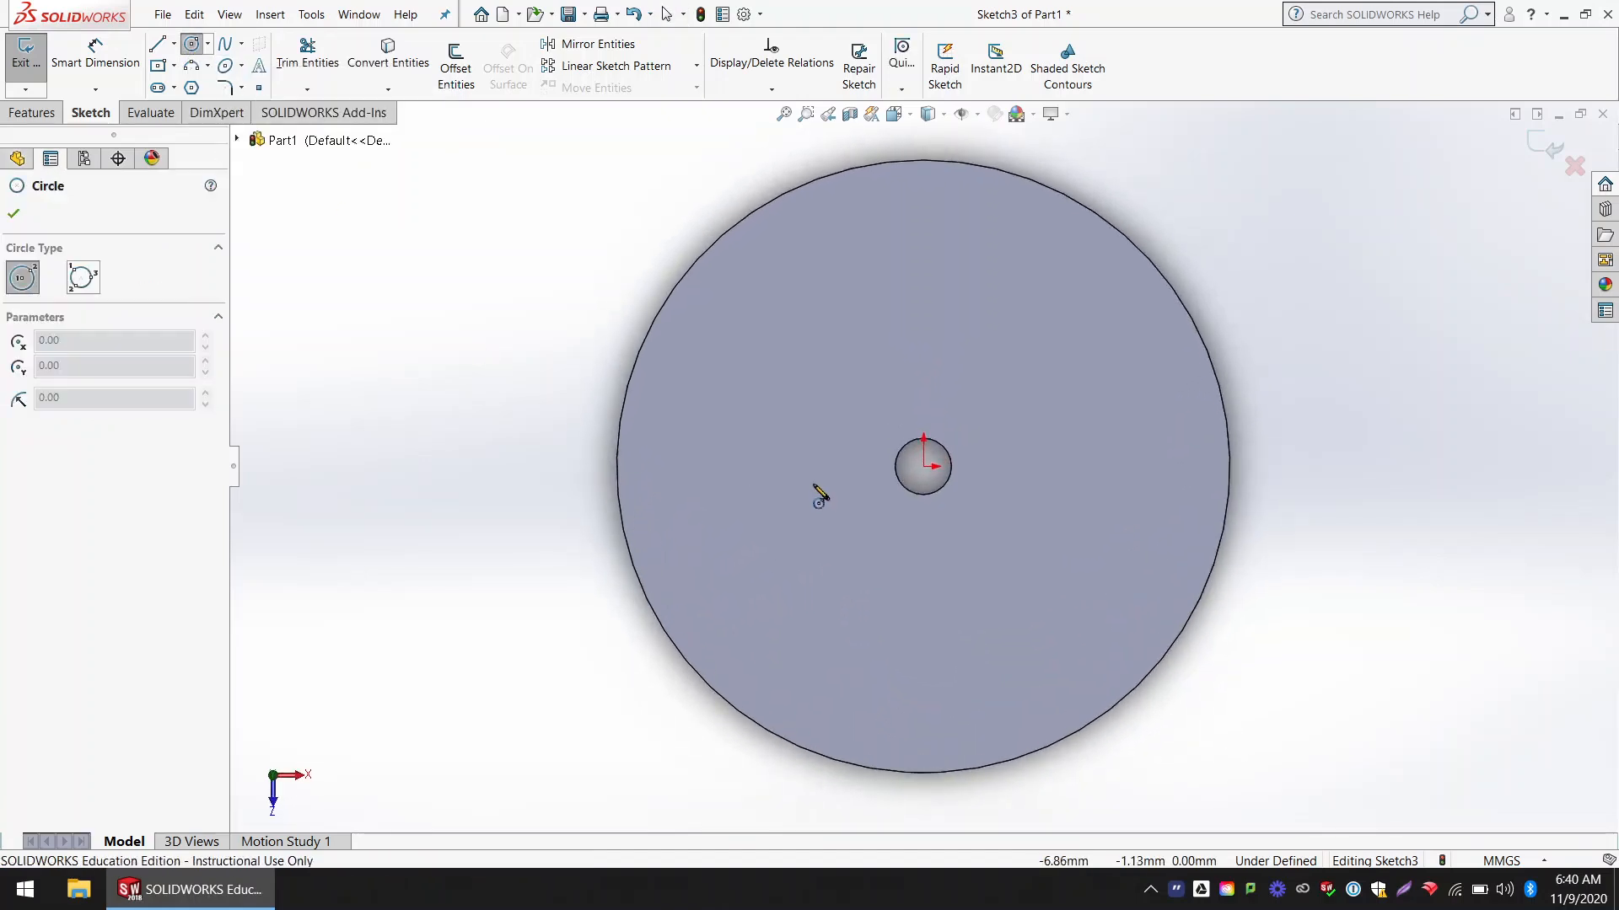
left_click(923, 309)
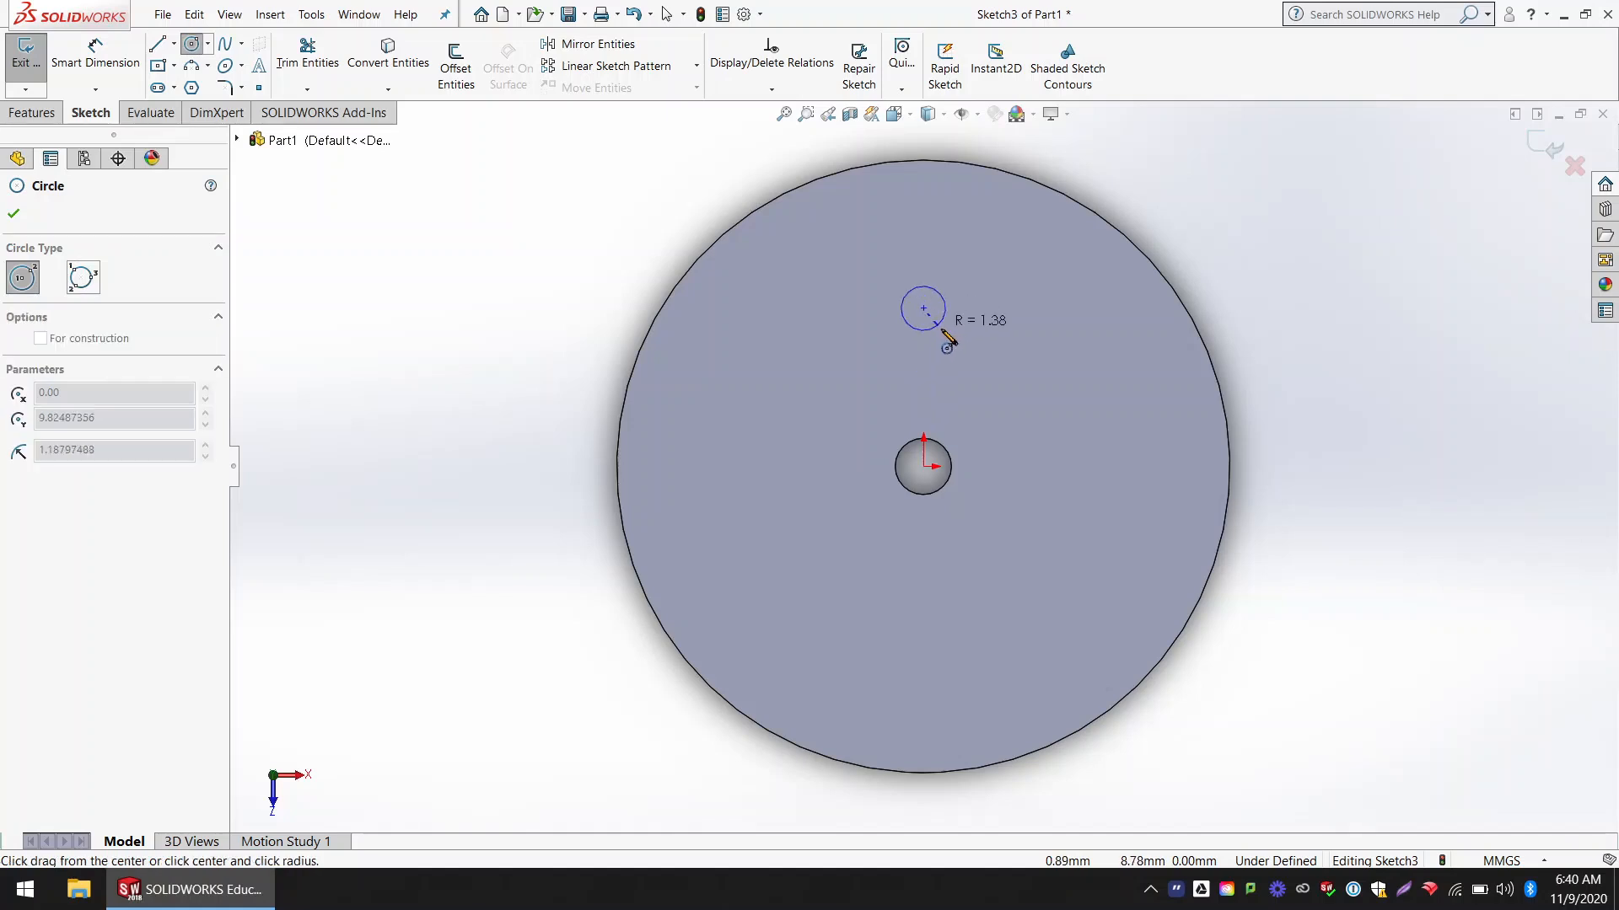
left_click(974, 362)
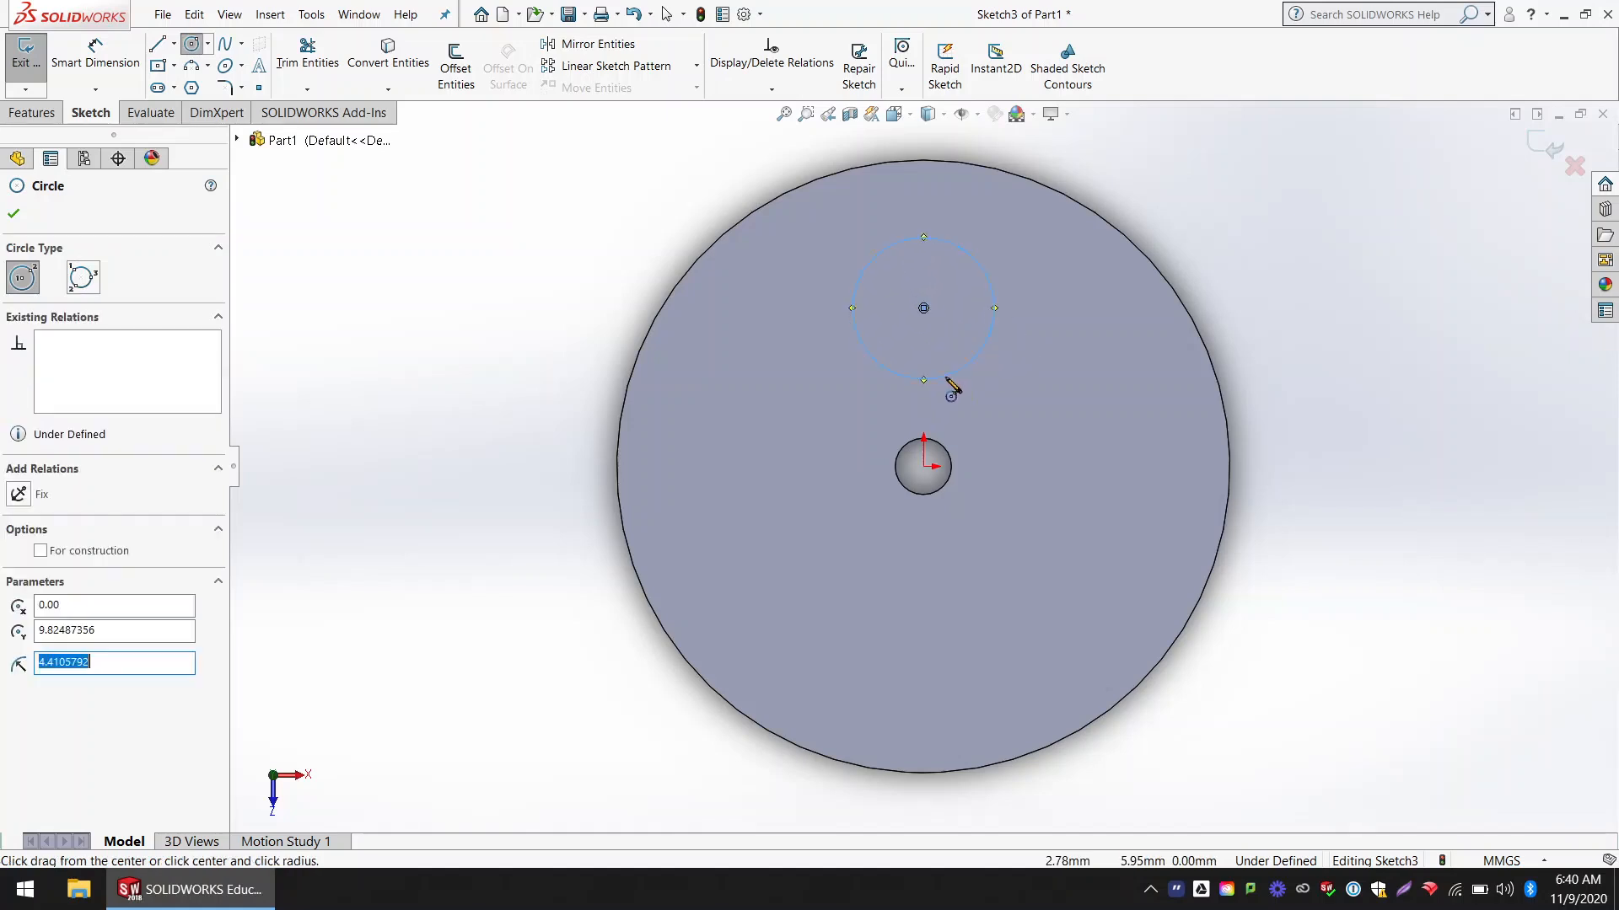
Step: Dimension the new circle's diameter as 10 mm
left_click(122, 65)
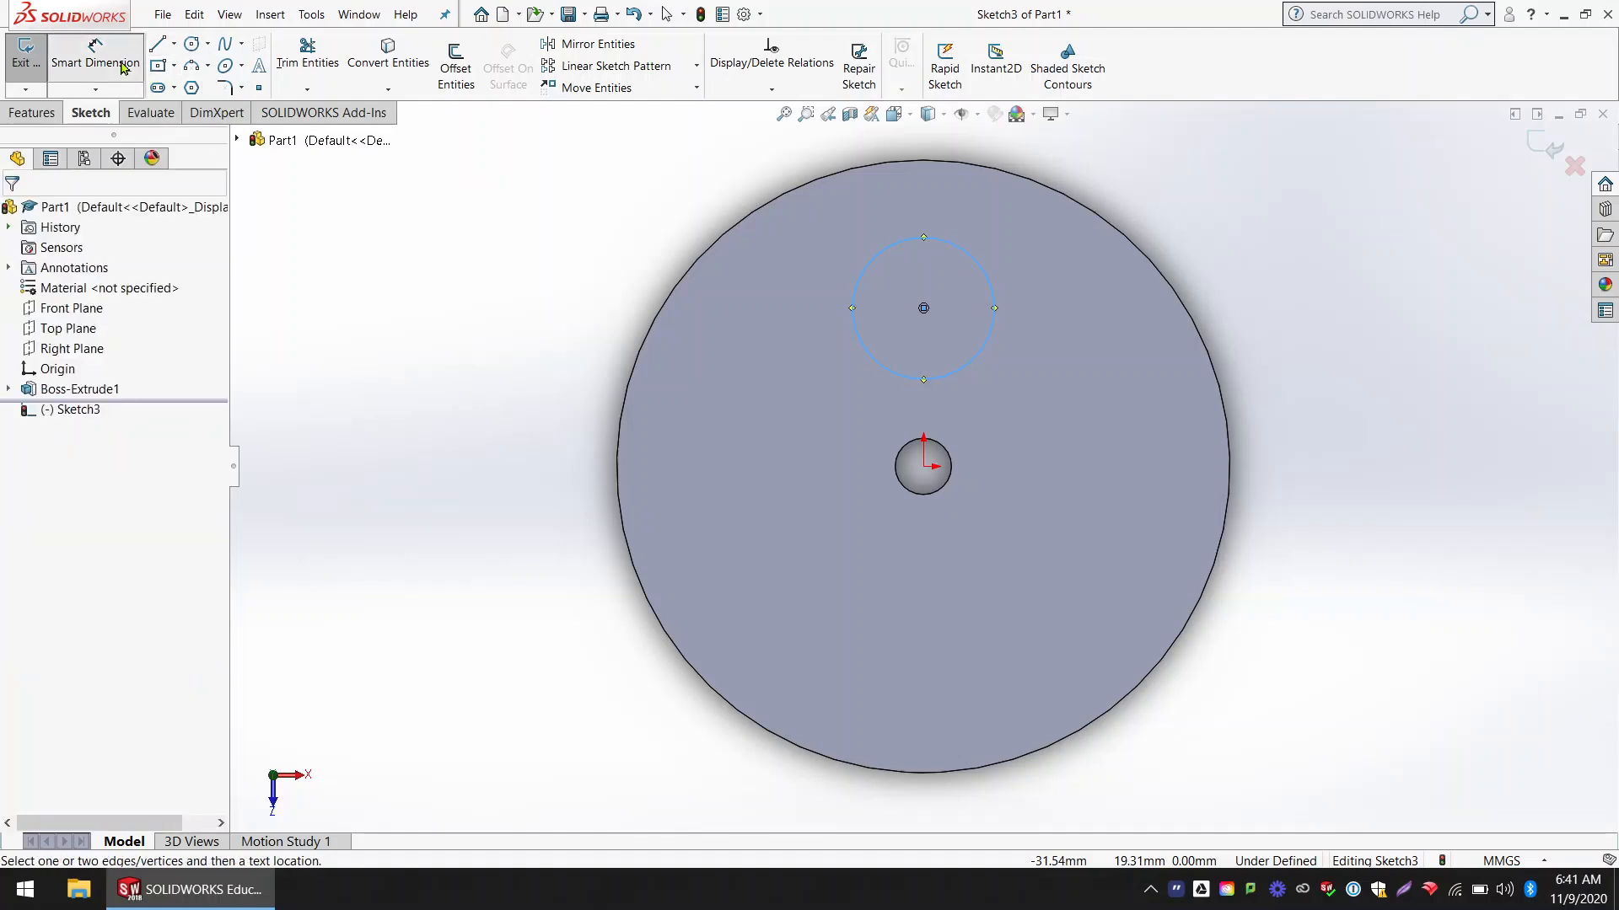
left_click(857, 311)
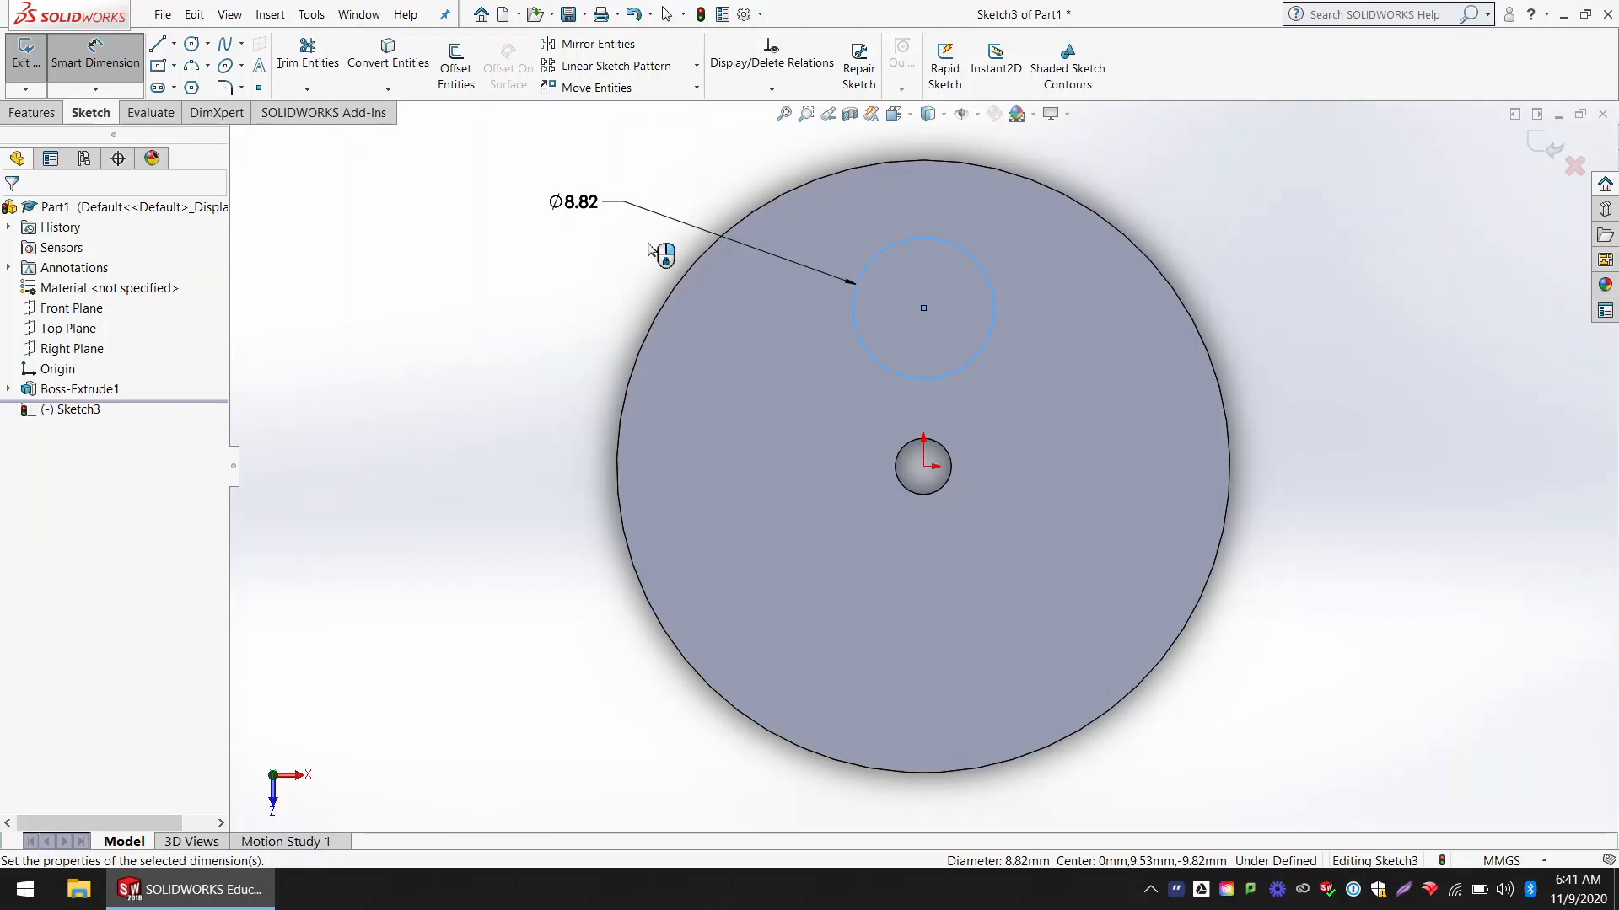
left_click(650, 247)
type("10")
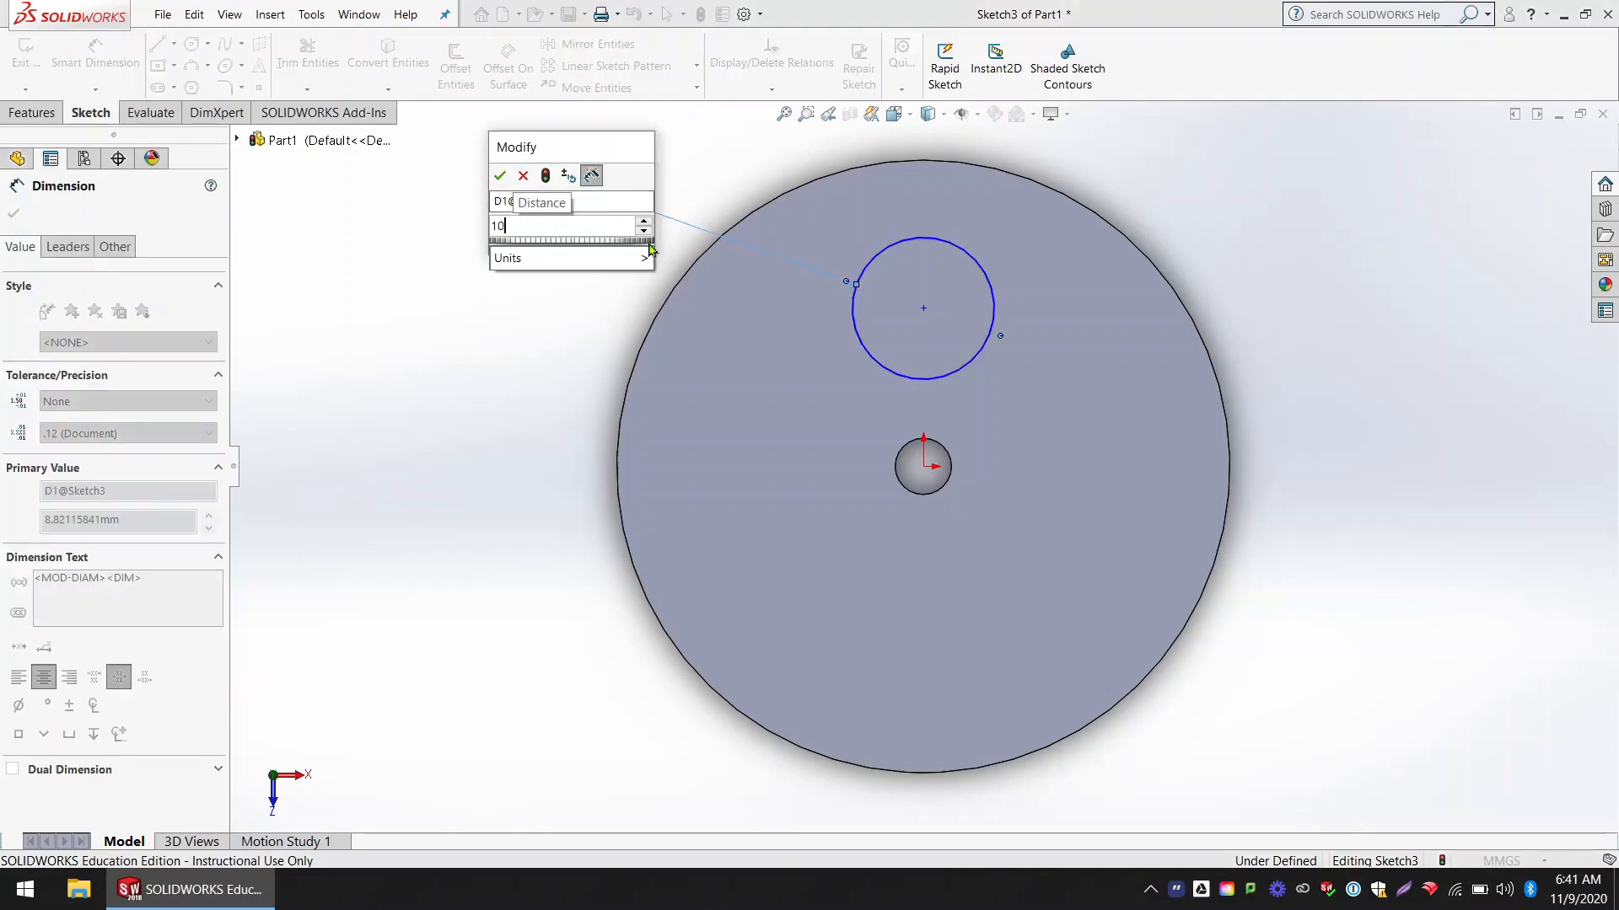
key("Return")
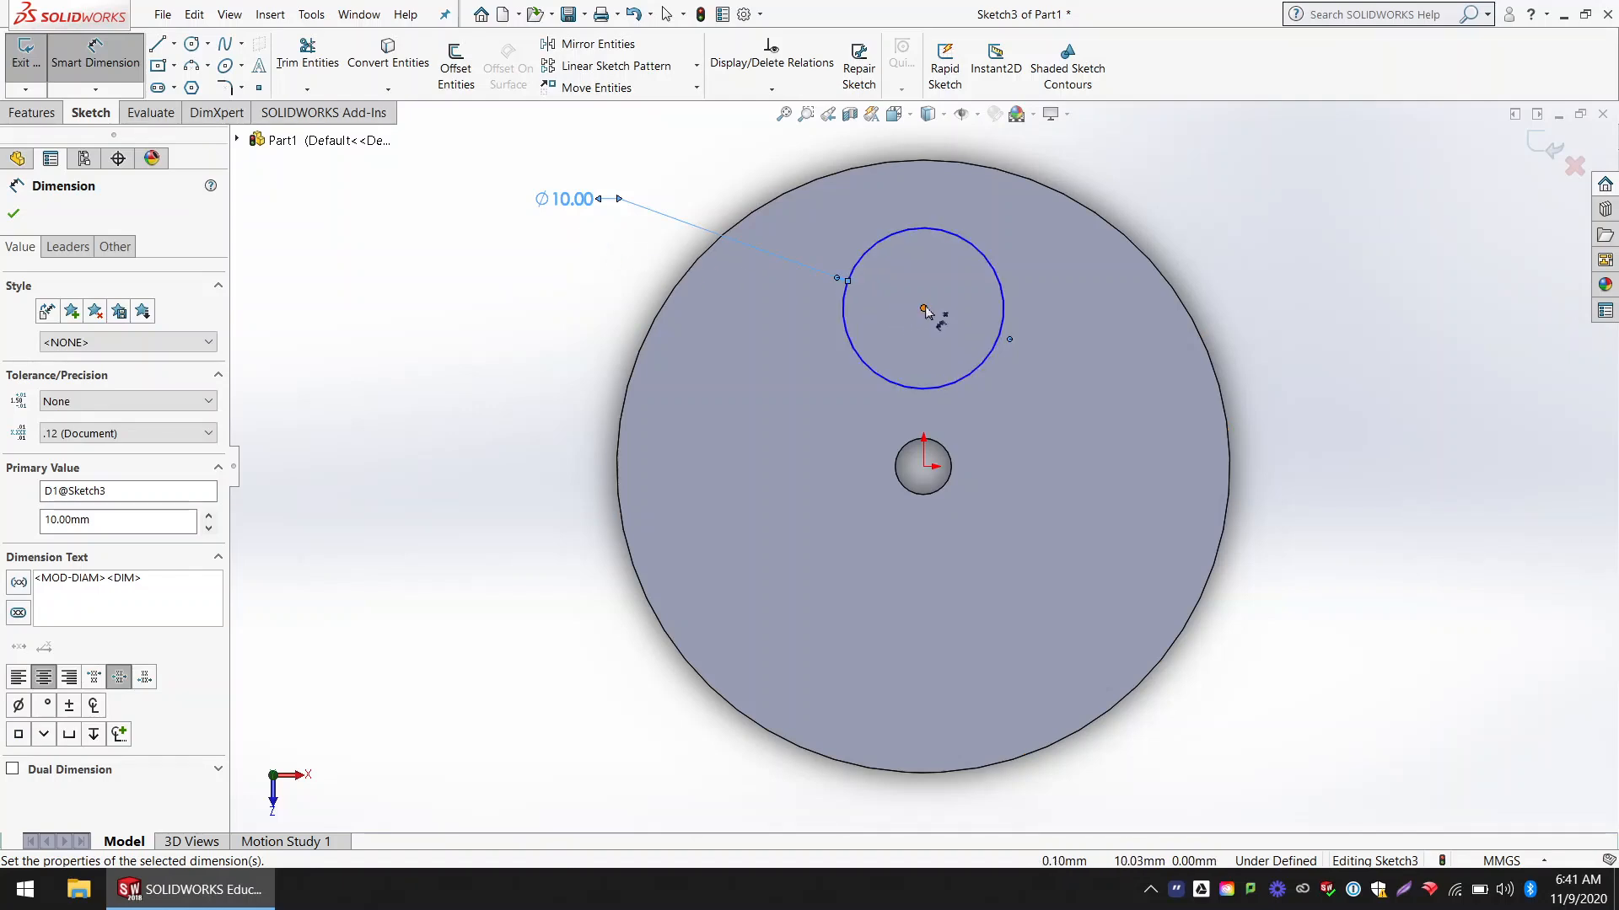
Step: Dimension the vertical distance between the circle's center and the origin as 10 mm and exit the sketch
left_click(924, 309)
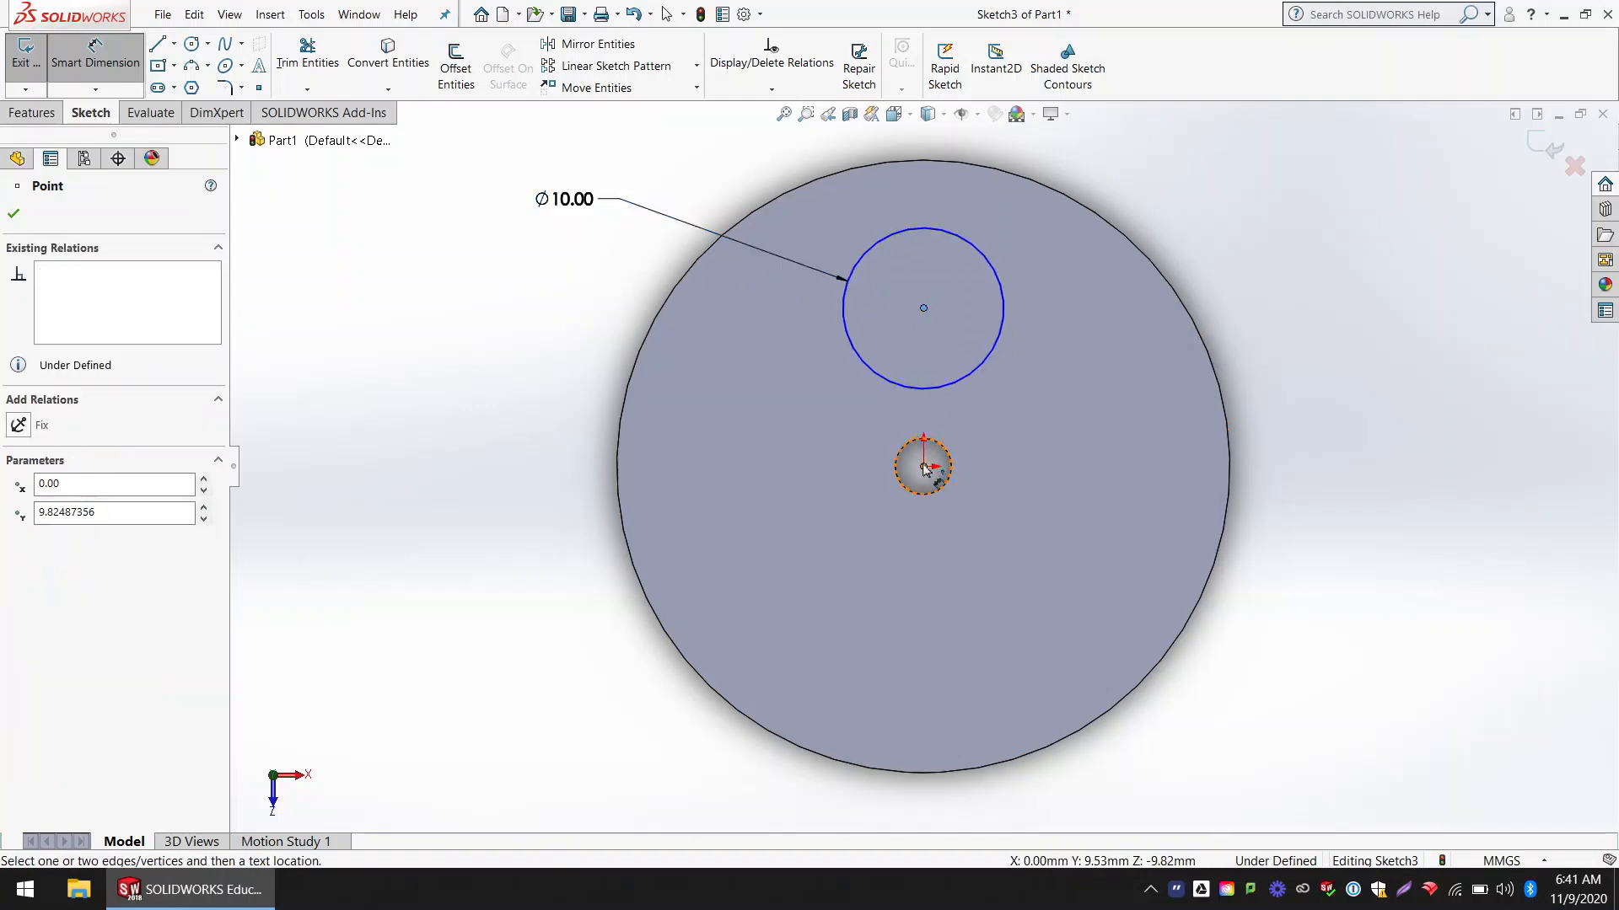
left_click(922, 466)
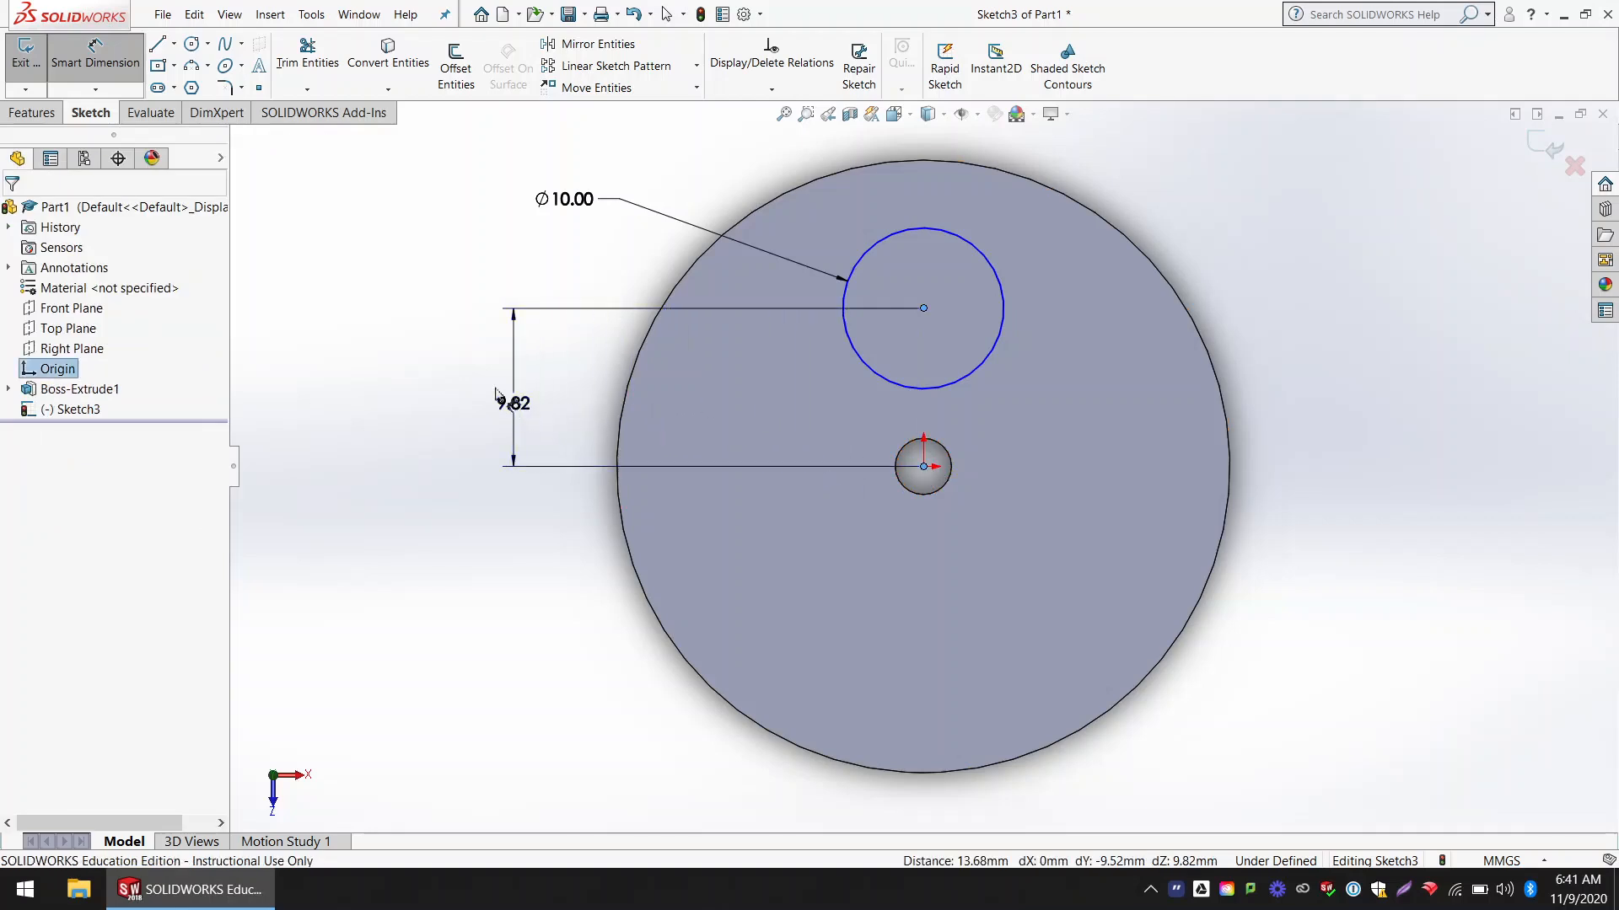
left_click(502, 396)
type("10")
key("Return")
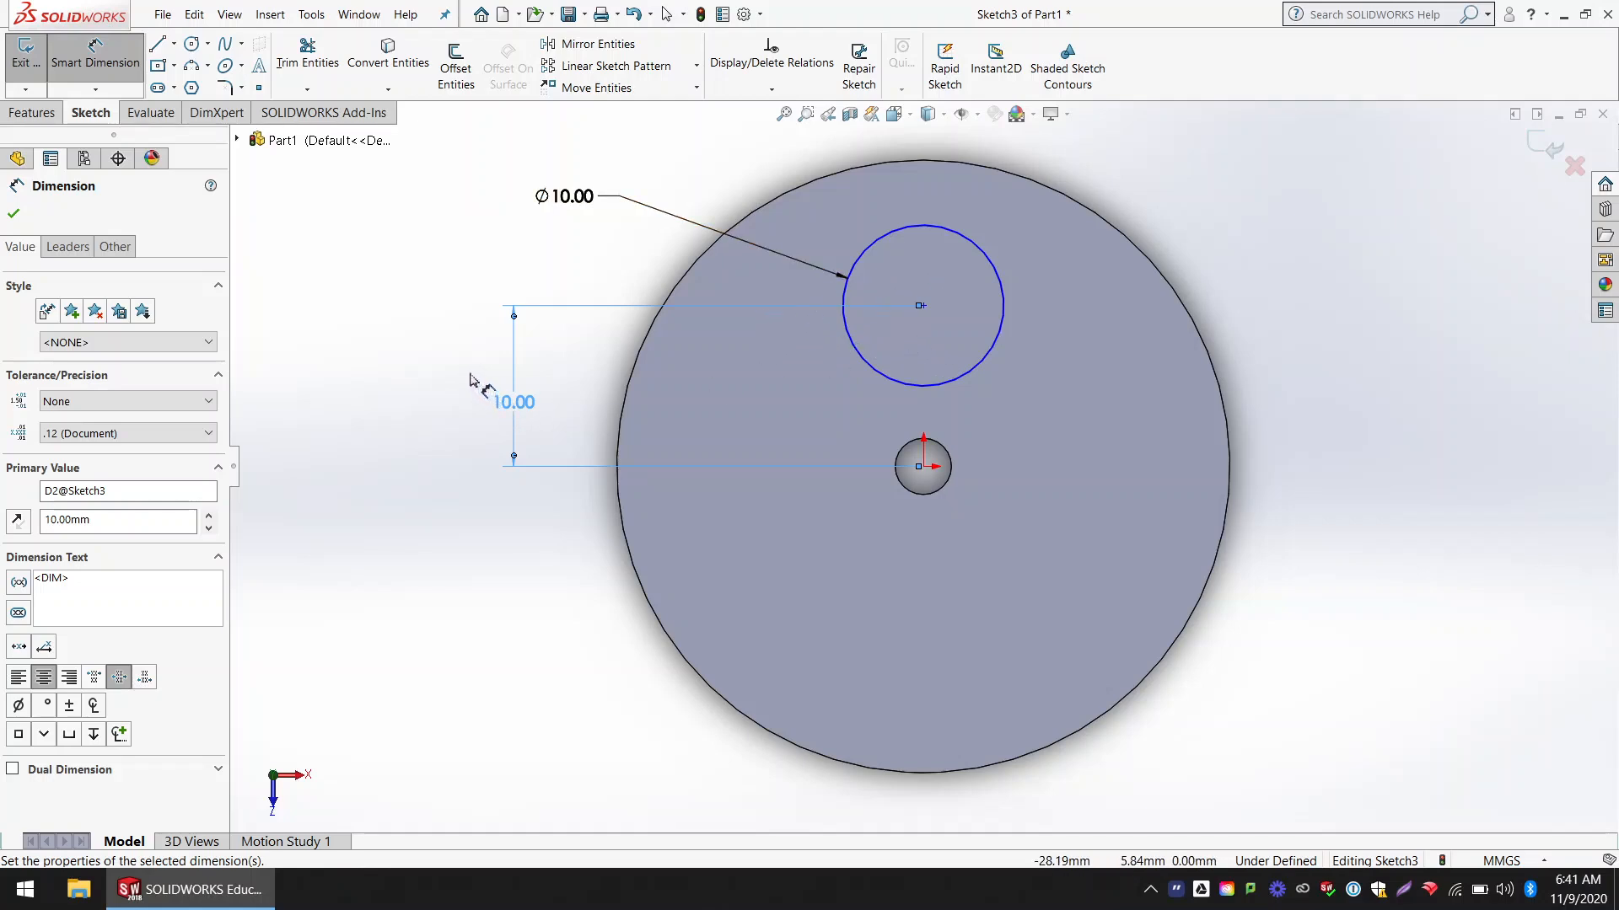
key("Escape")
key("Escape")
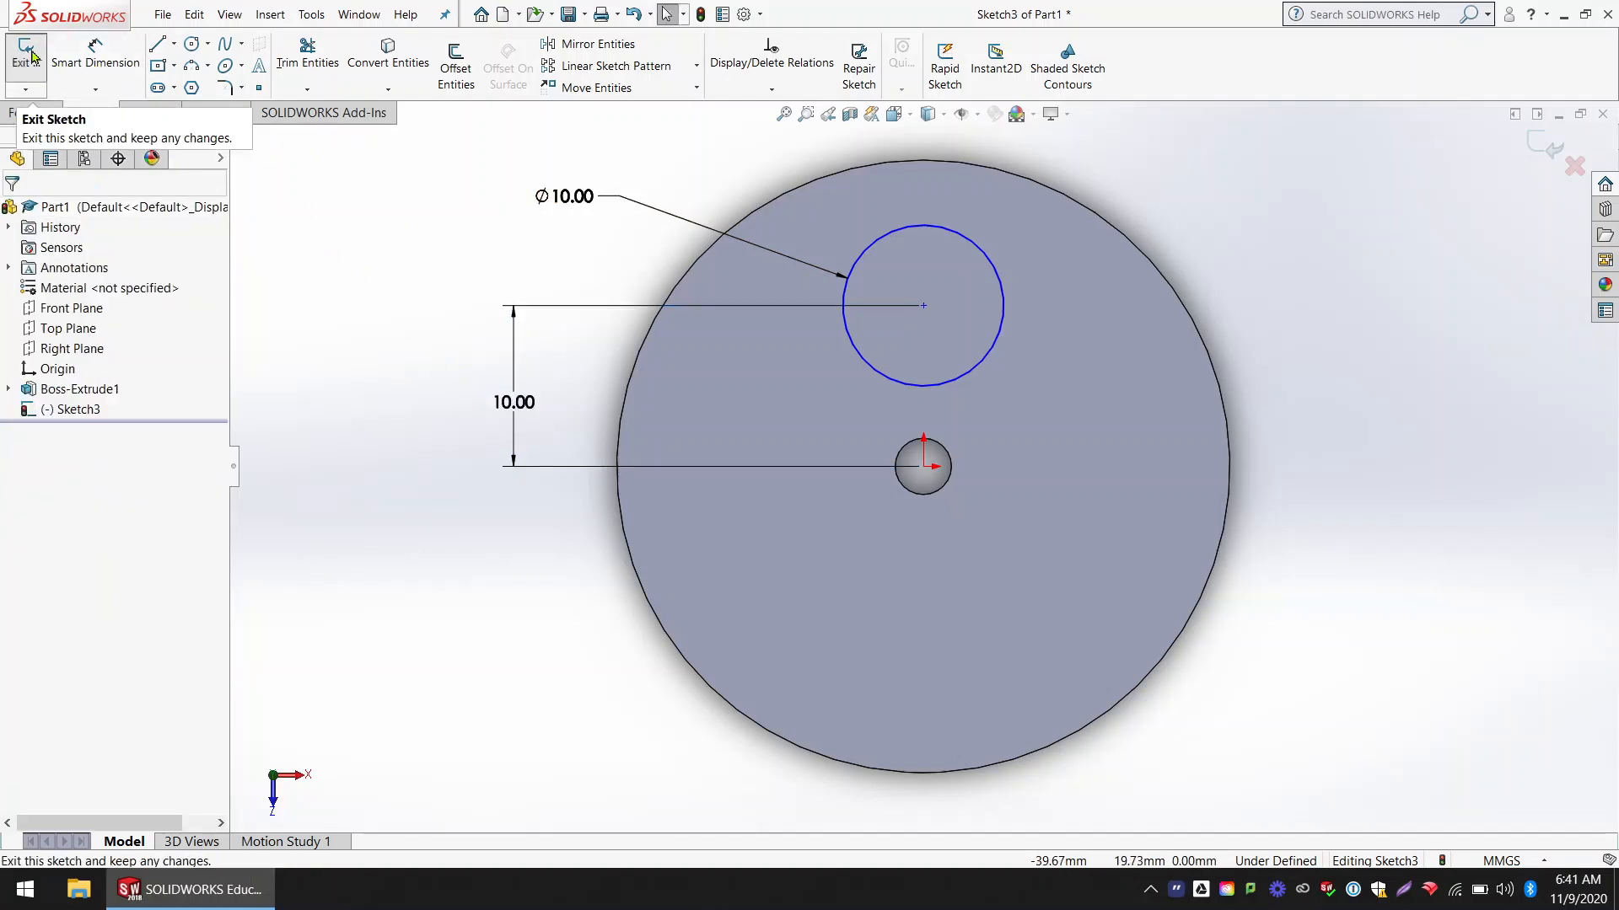
left_click(26, 55)
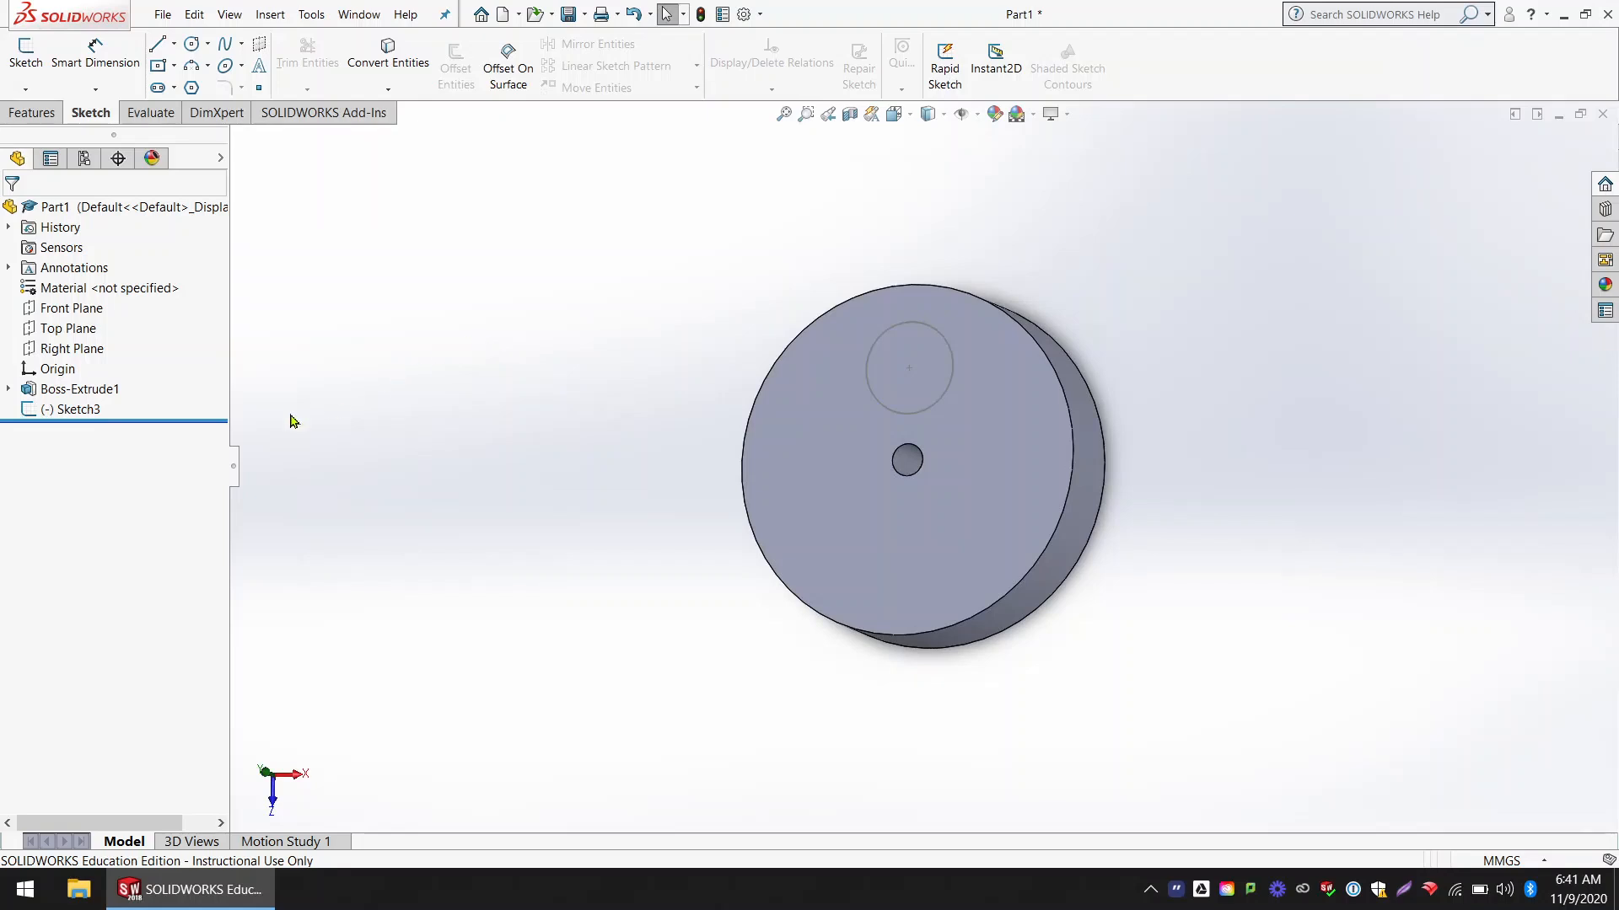
Step: Cut the circle sketch into the disc with a blind Extruded Cut 16.525 mm deep
left_click(85, 411)
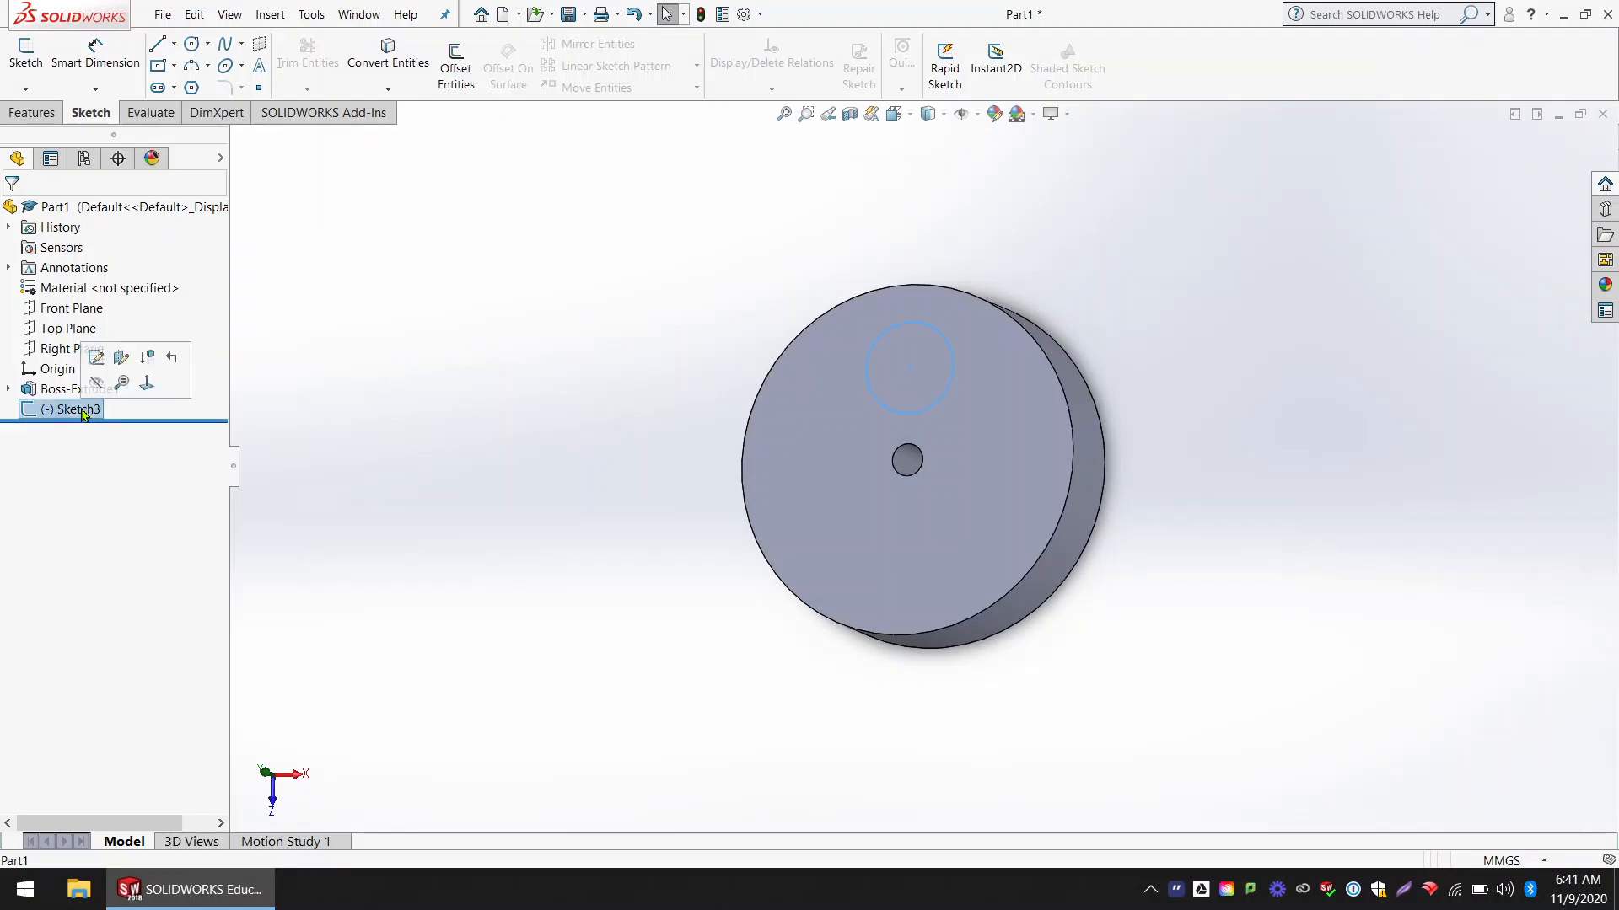
left_click(34, 113)
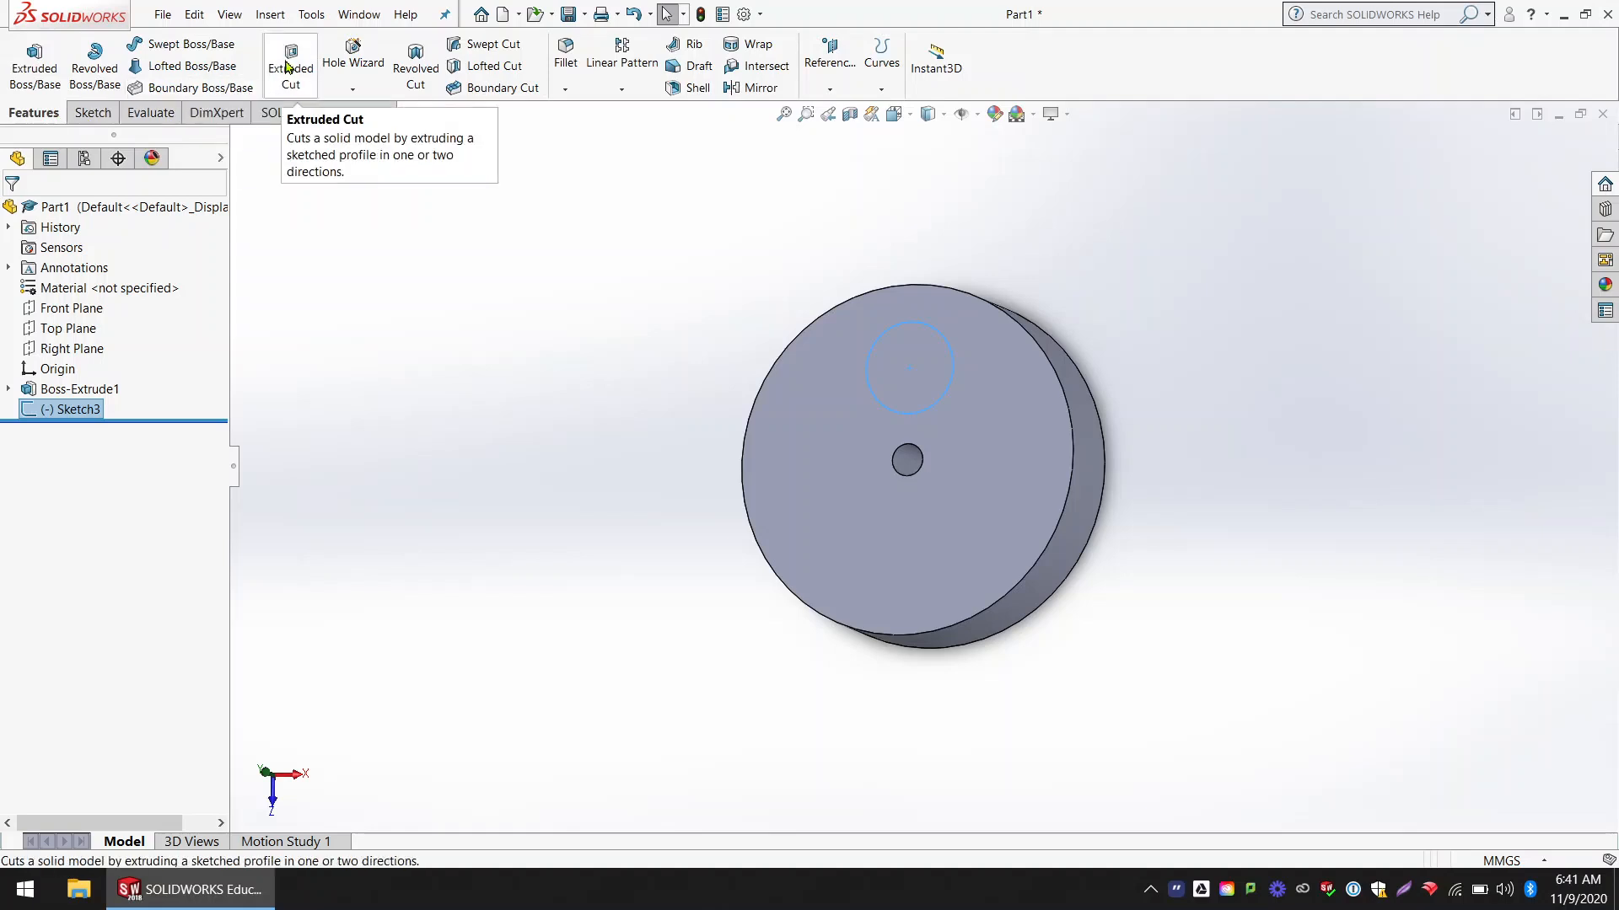
left_click(289, 66)
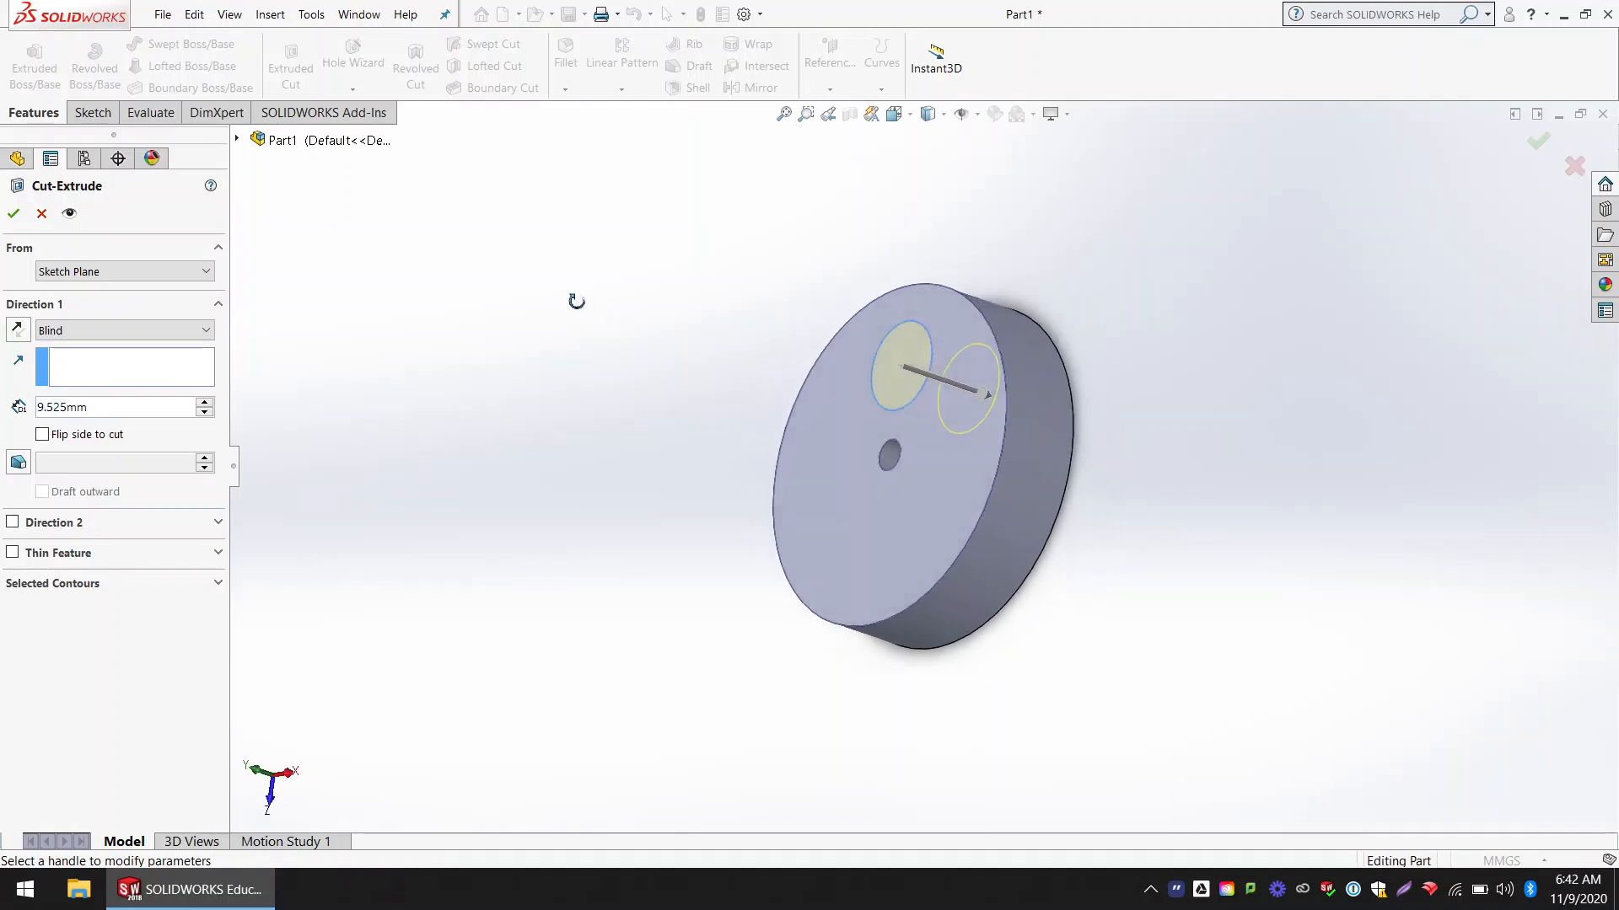
left_click_drag(991, 398, 1048, 376)
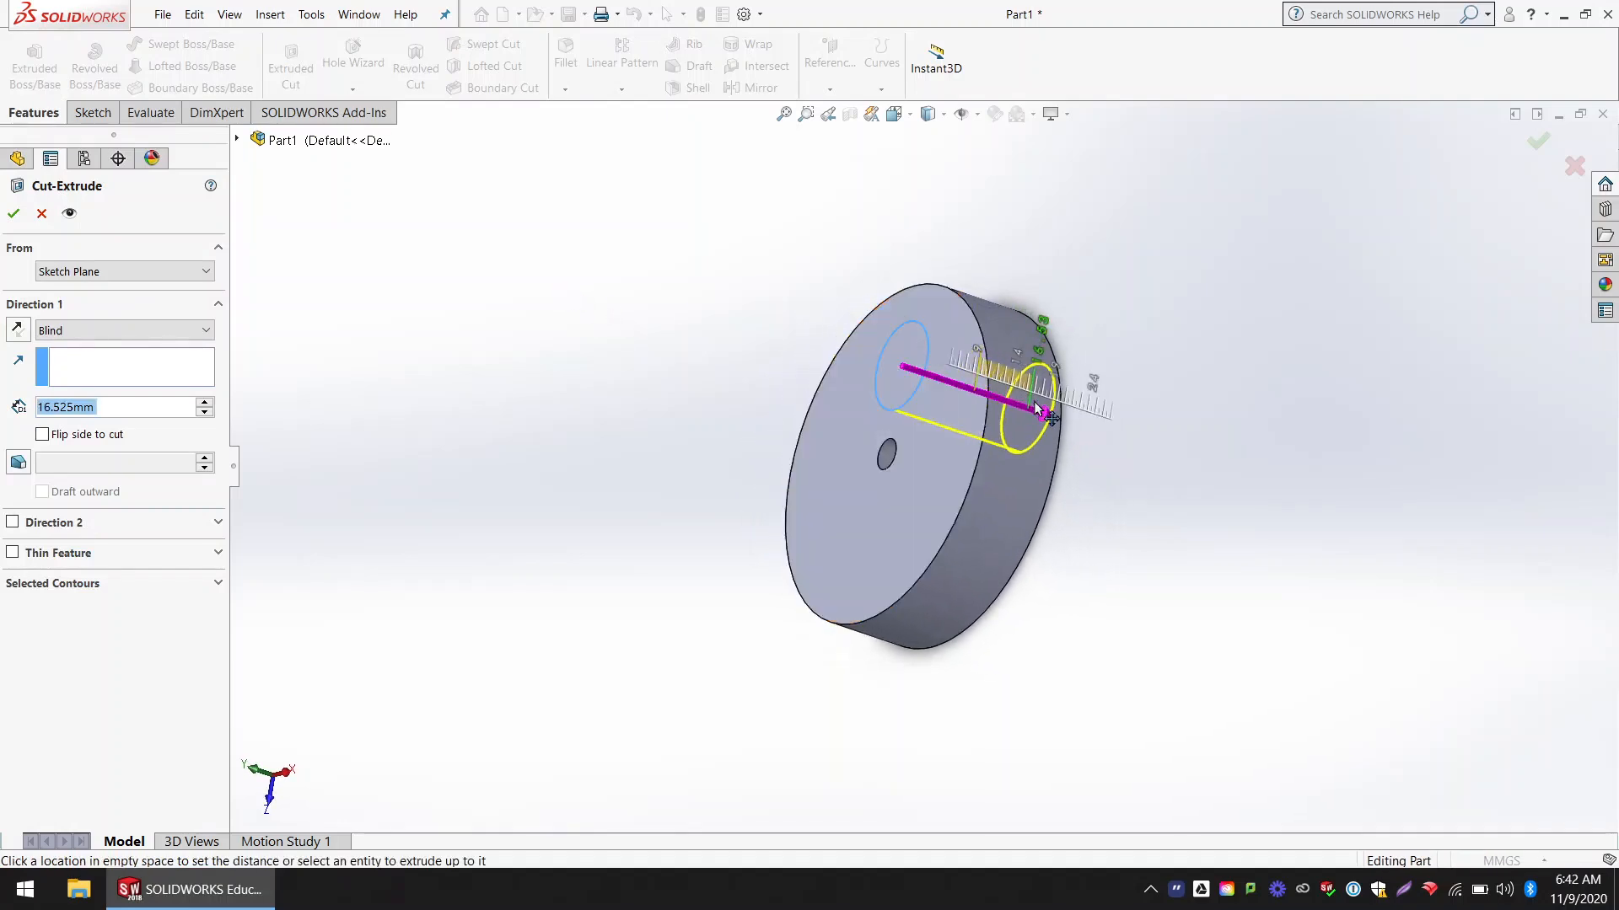
middle_click_drag(1048, 376, 1179, 468)
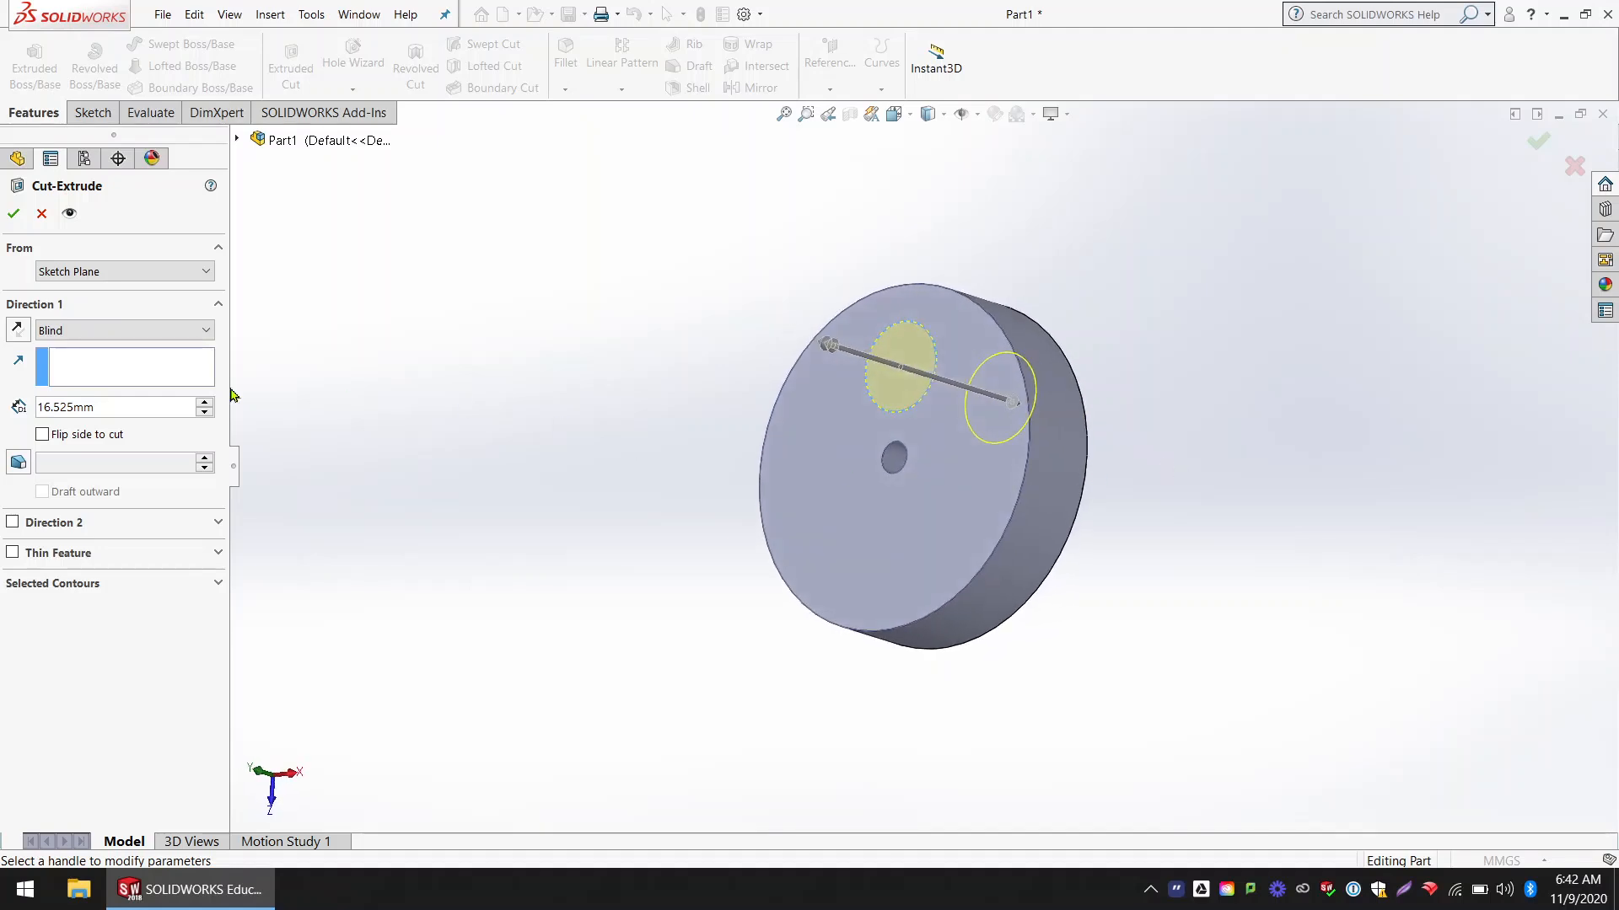
left_click(13, 213)
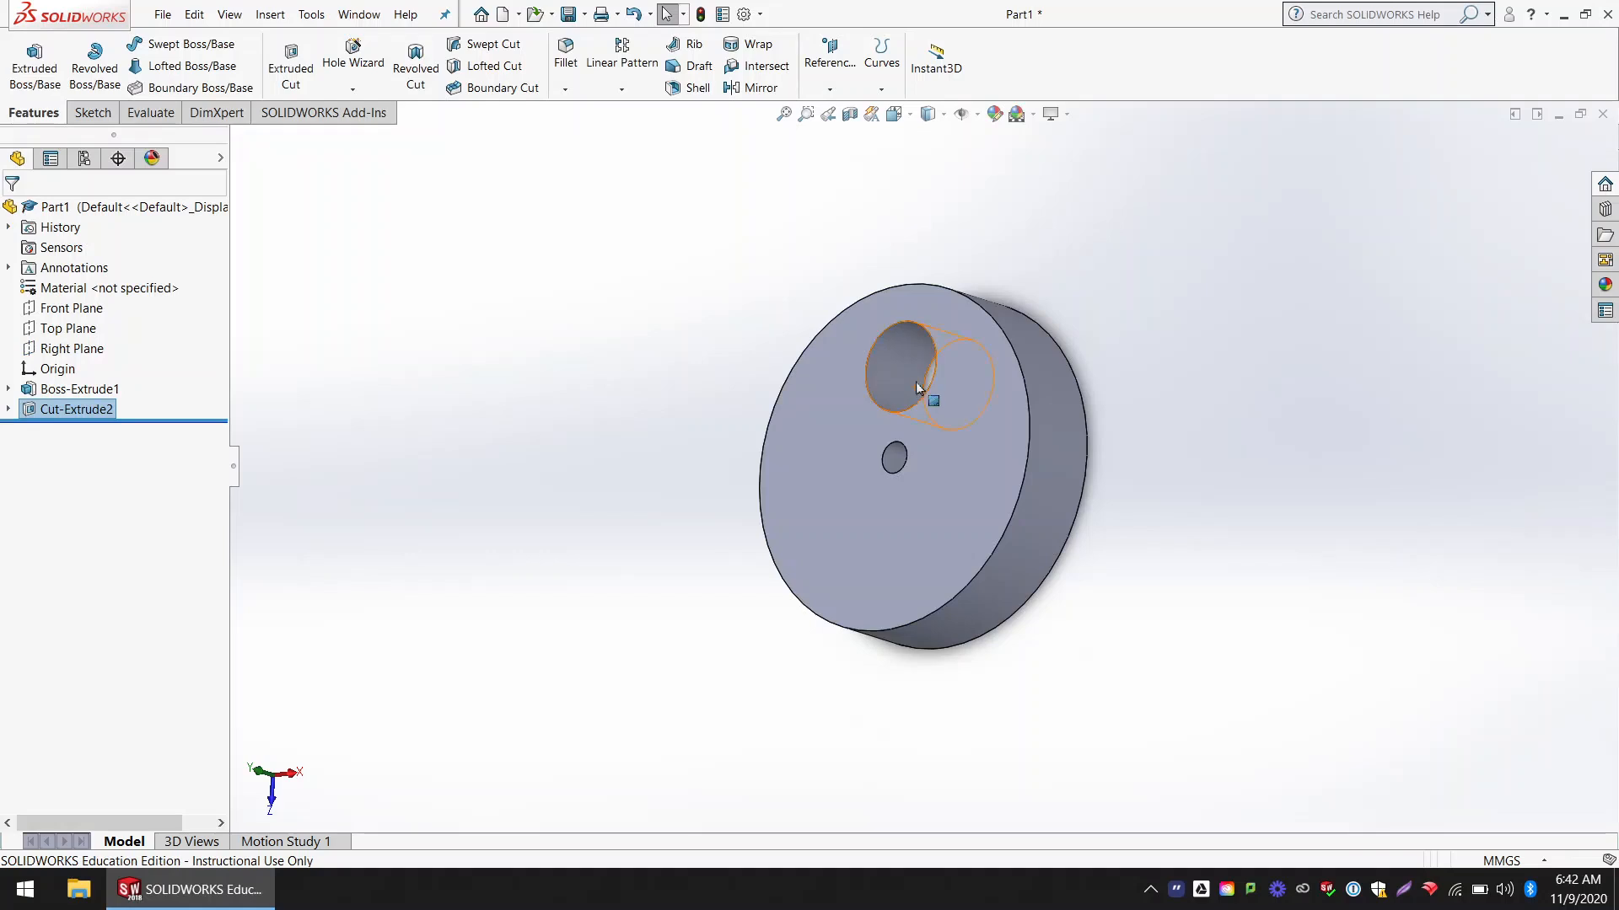
Step: Set up a Circular Pattern of the large hole about the disc's outer circular edge, with 5 equally spaced instances over 360°
scroll(913, 385, "down", 4)
middle_click_drag(912, 384, 967, 418)
scroll(968, 417, "up", 3)
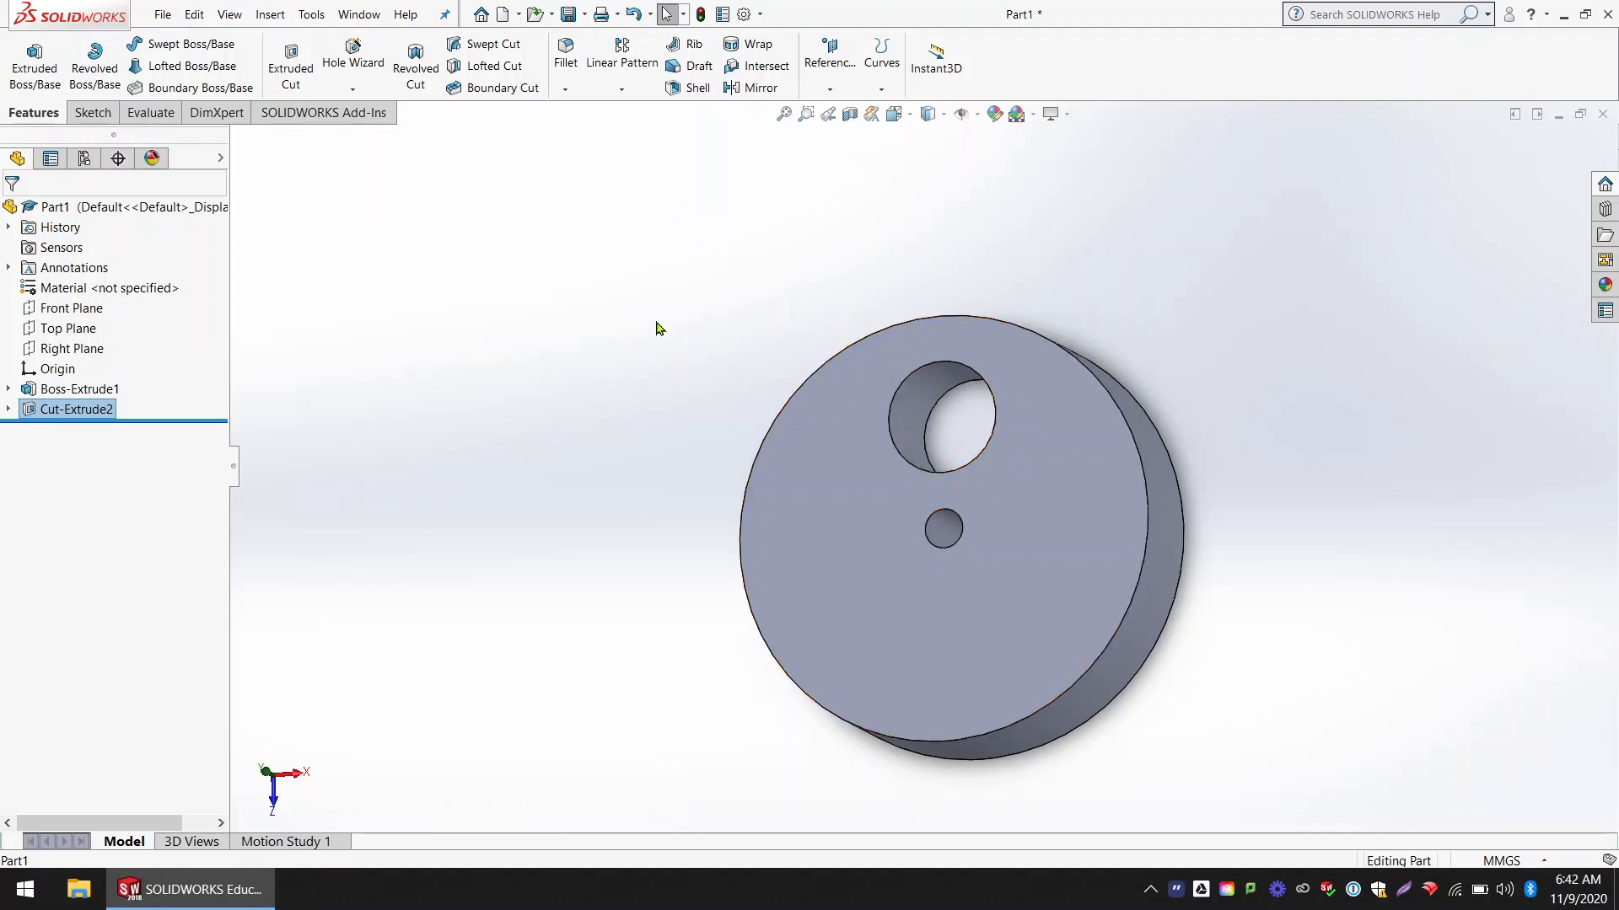
middle_click_drag(659, 327, 688, 350)
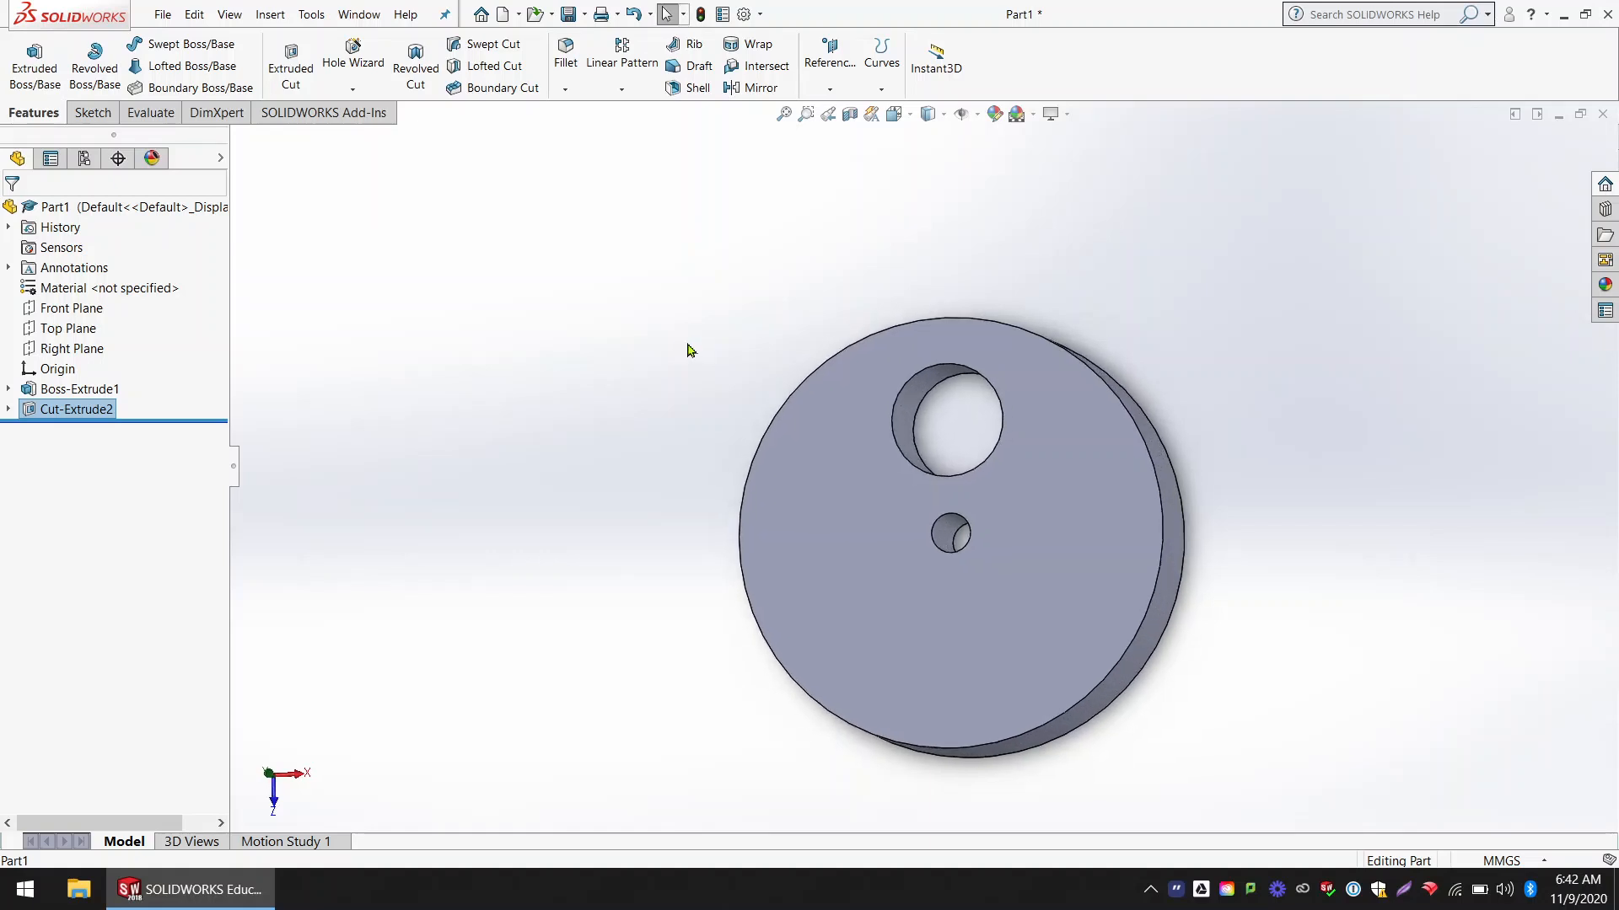
left_click(622, 91)
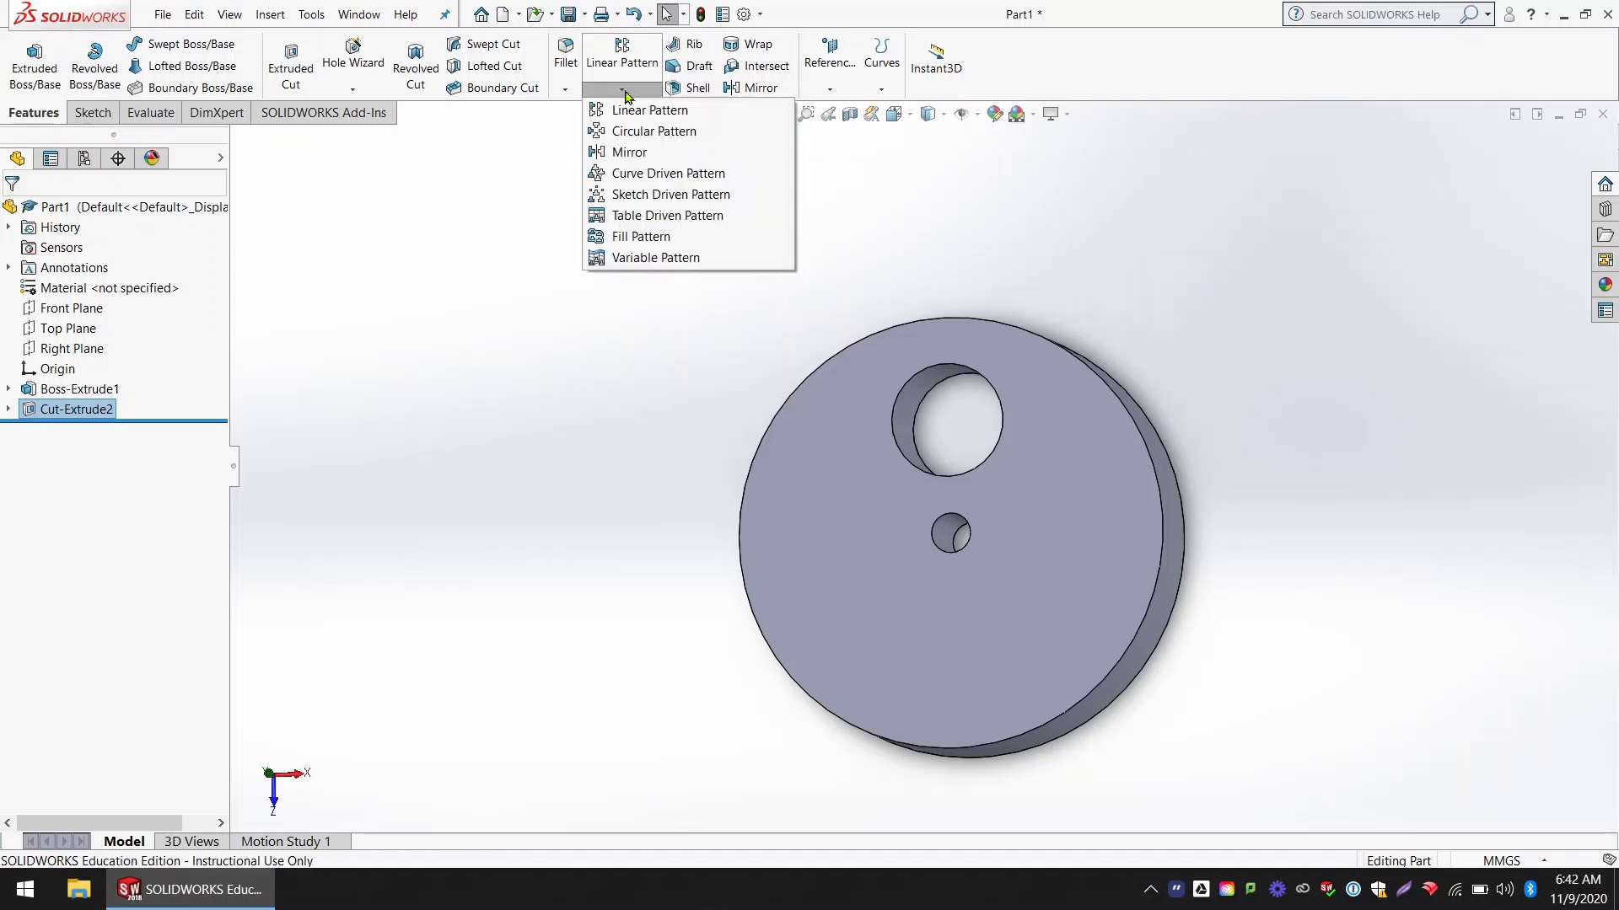
left_click(671, 133)
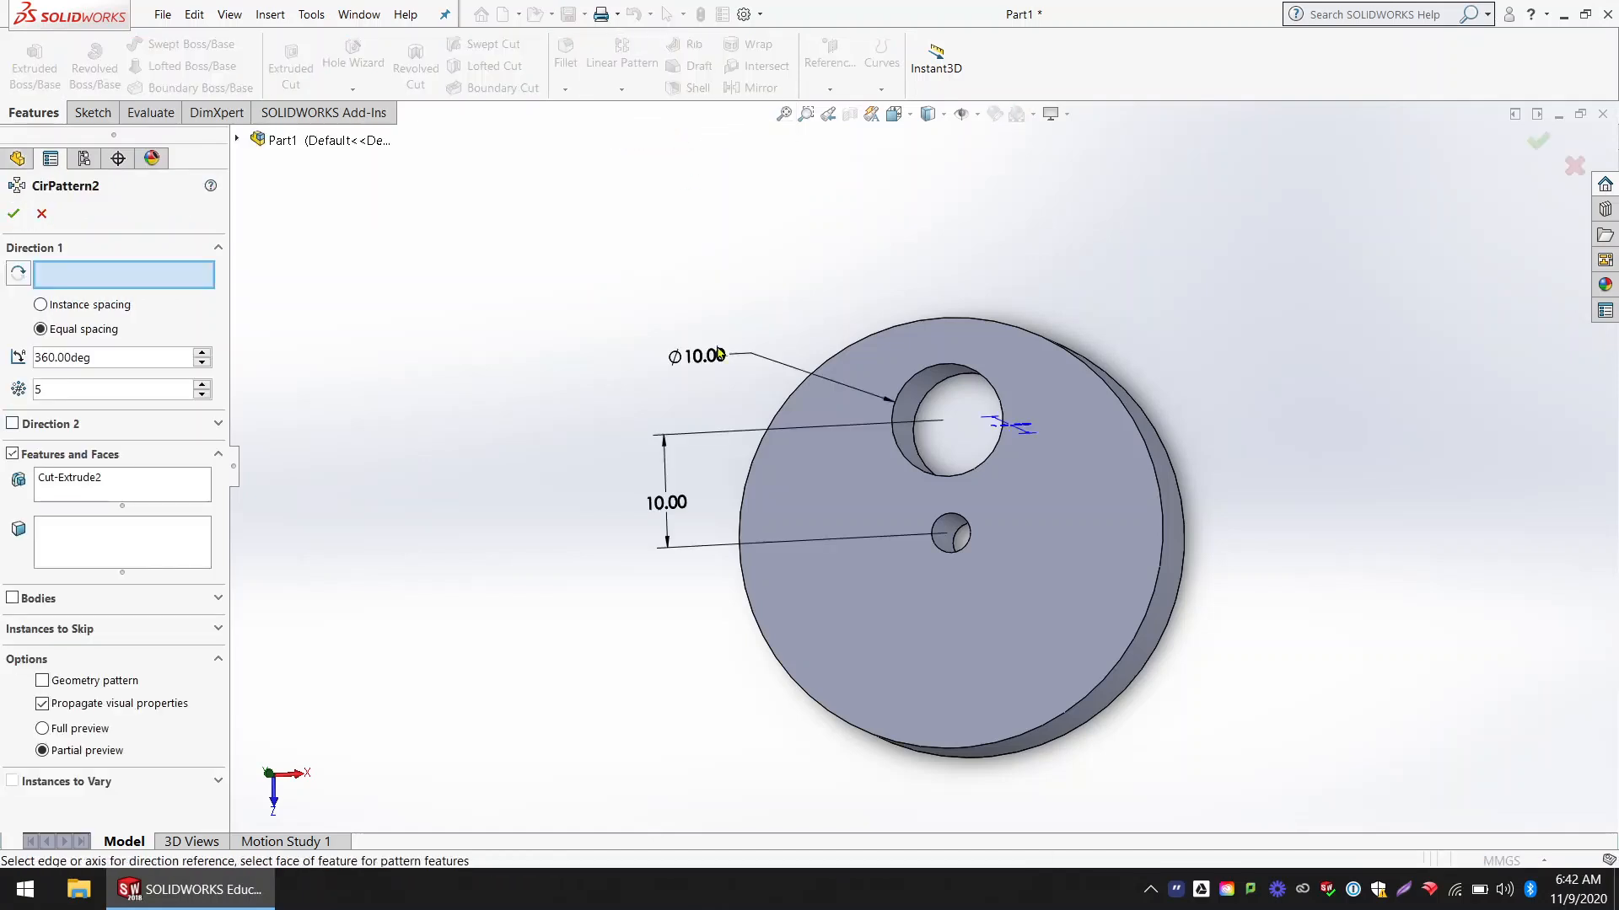
scroll(978, 573, "down", 3)
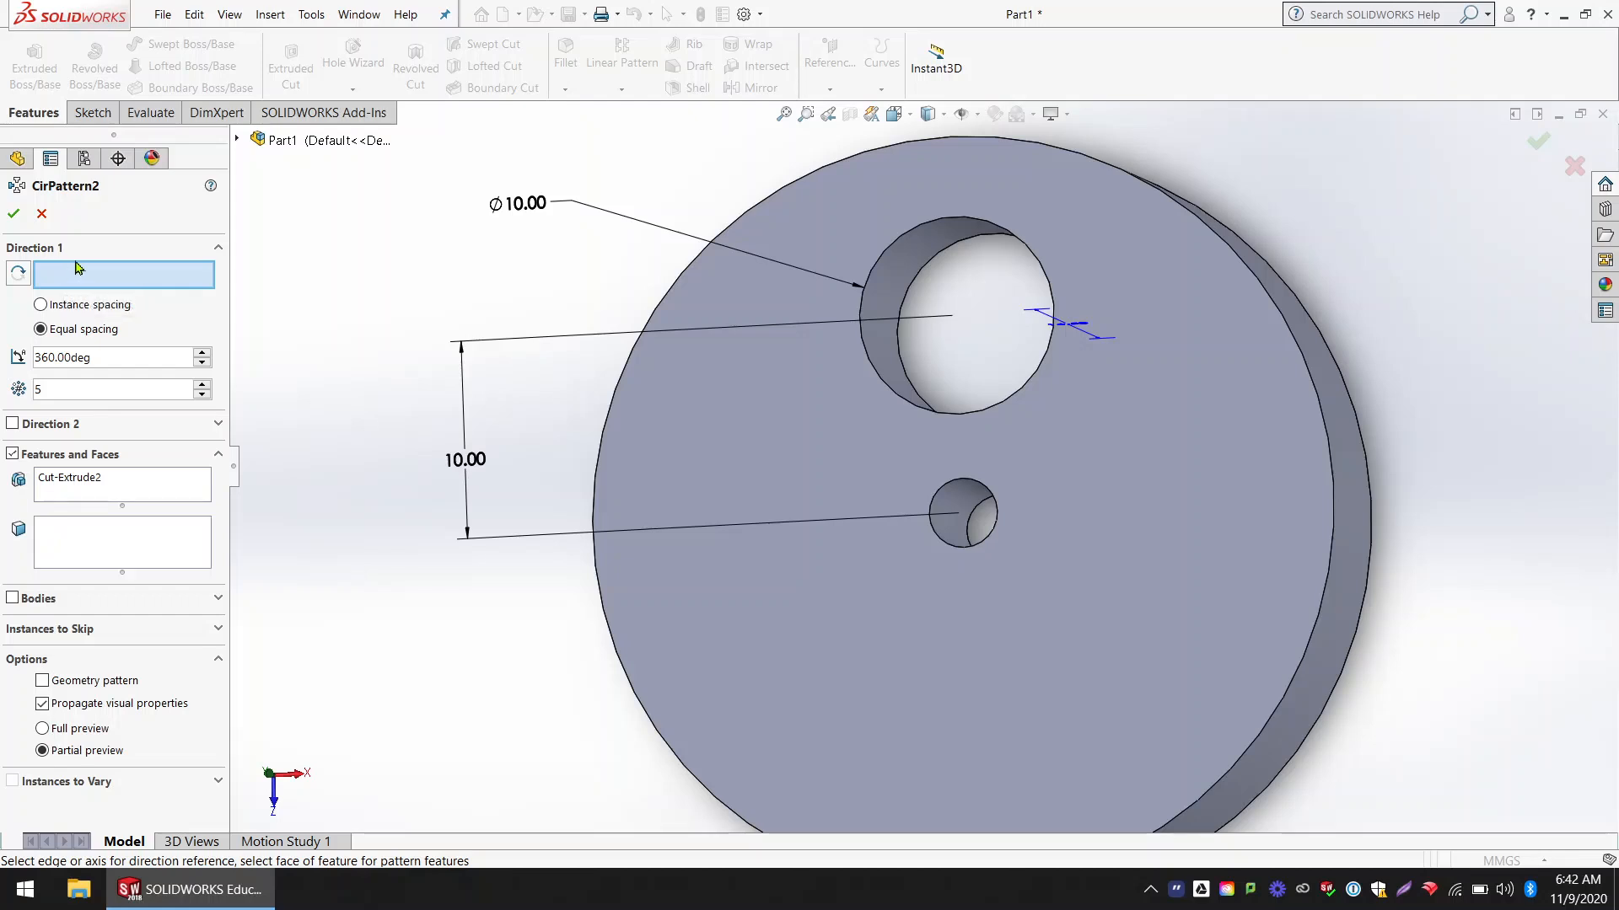
left_click(1261, 287)
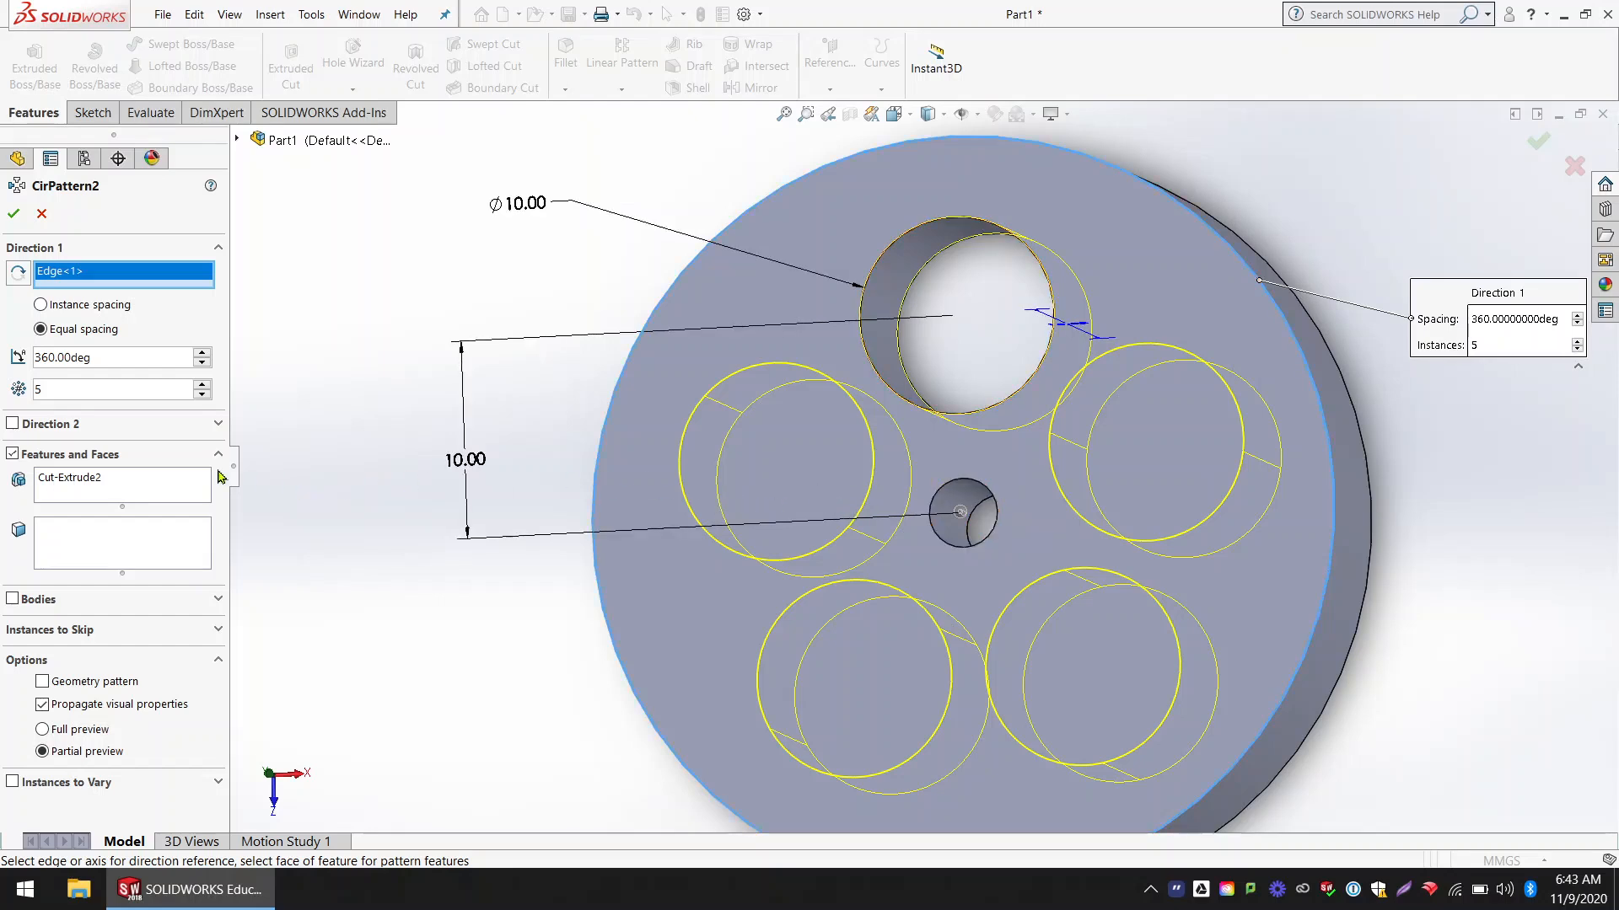
Step: Remove the large hole's cut from the features to pattern and reselect it on the model
left_click(47, 482)
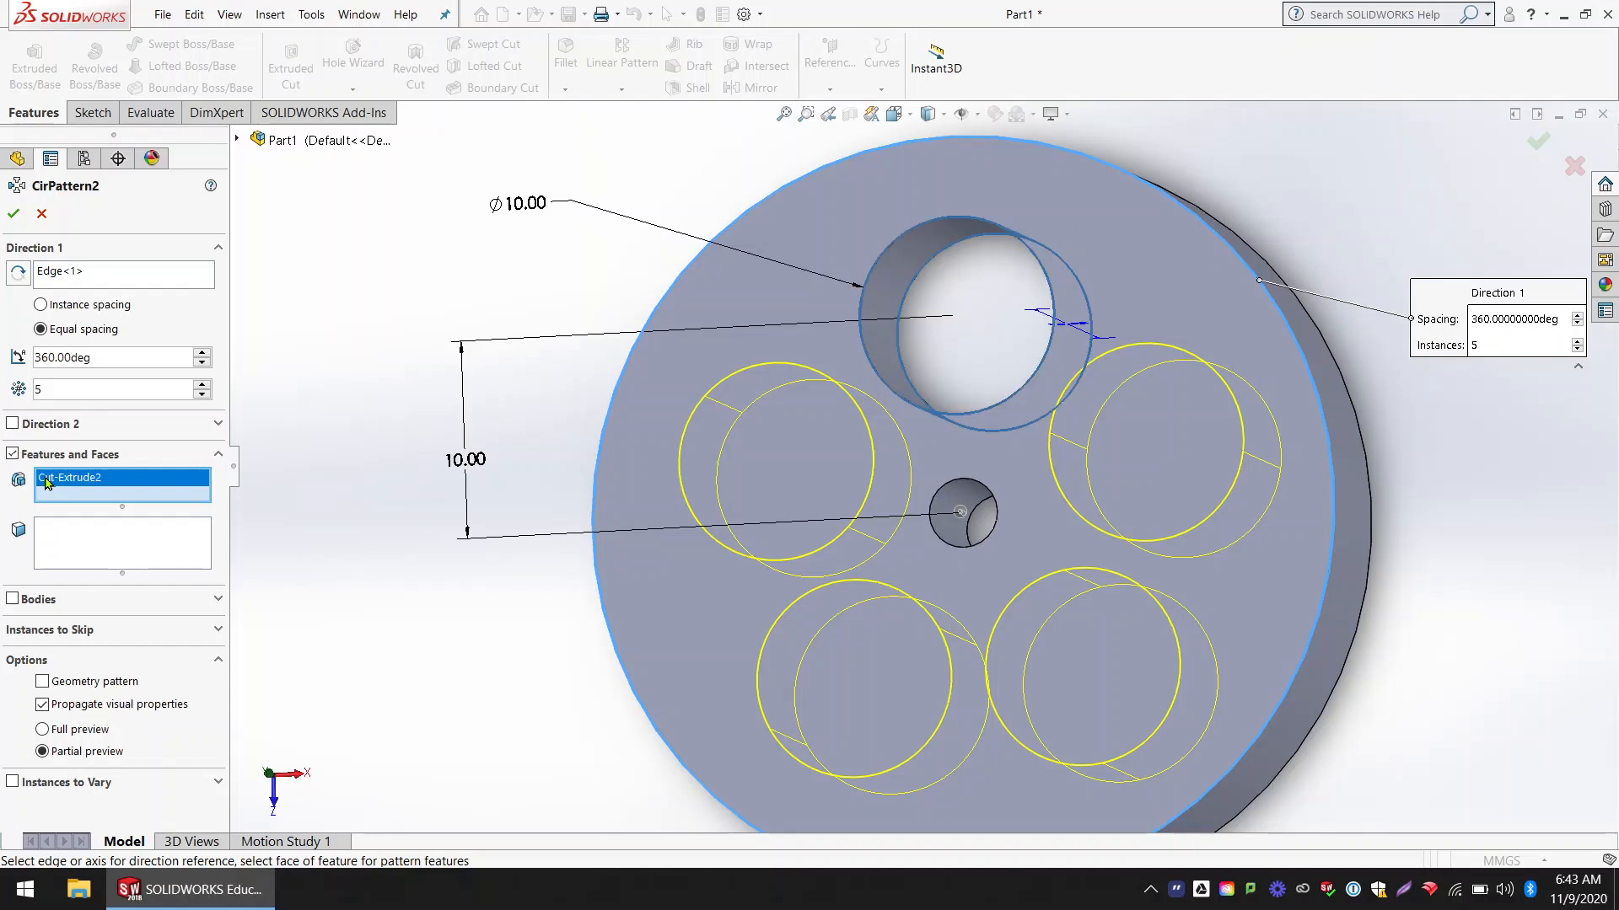
key("Delete")
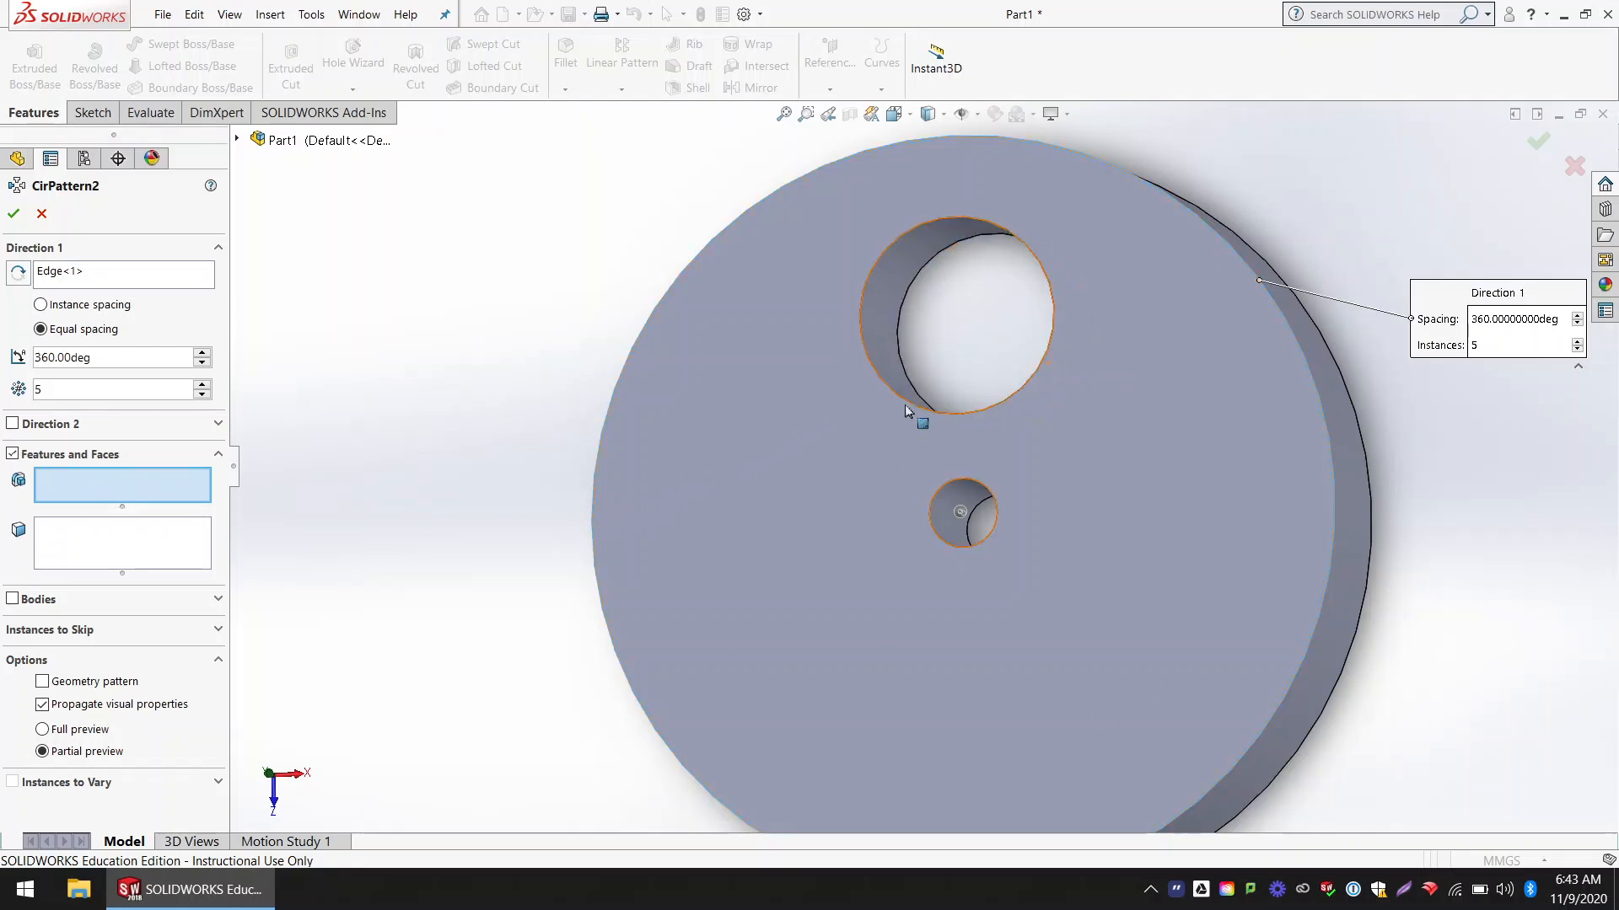
left_click(892, 285)
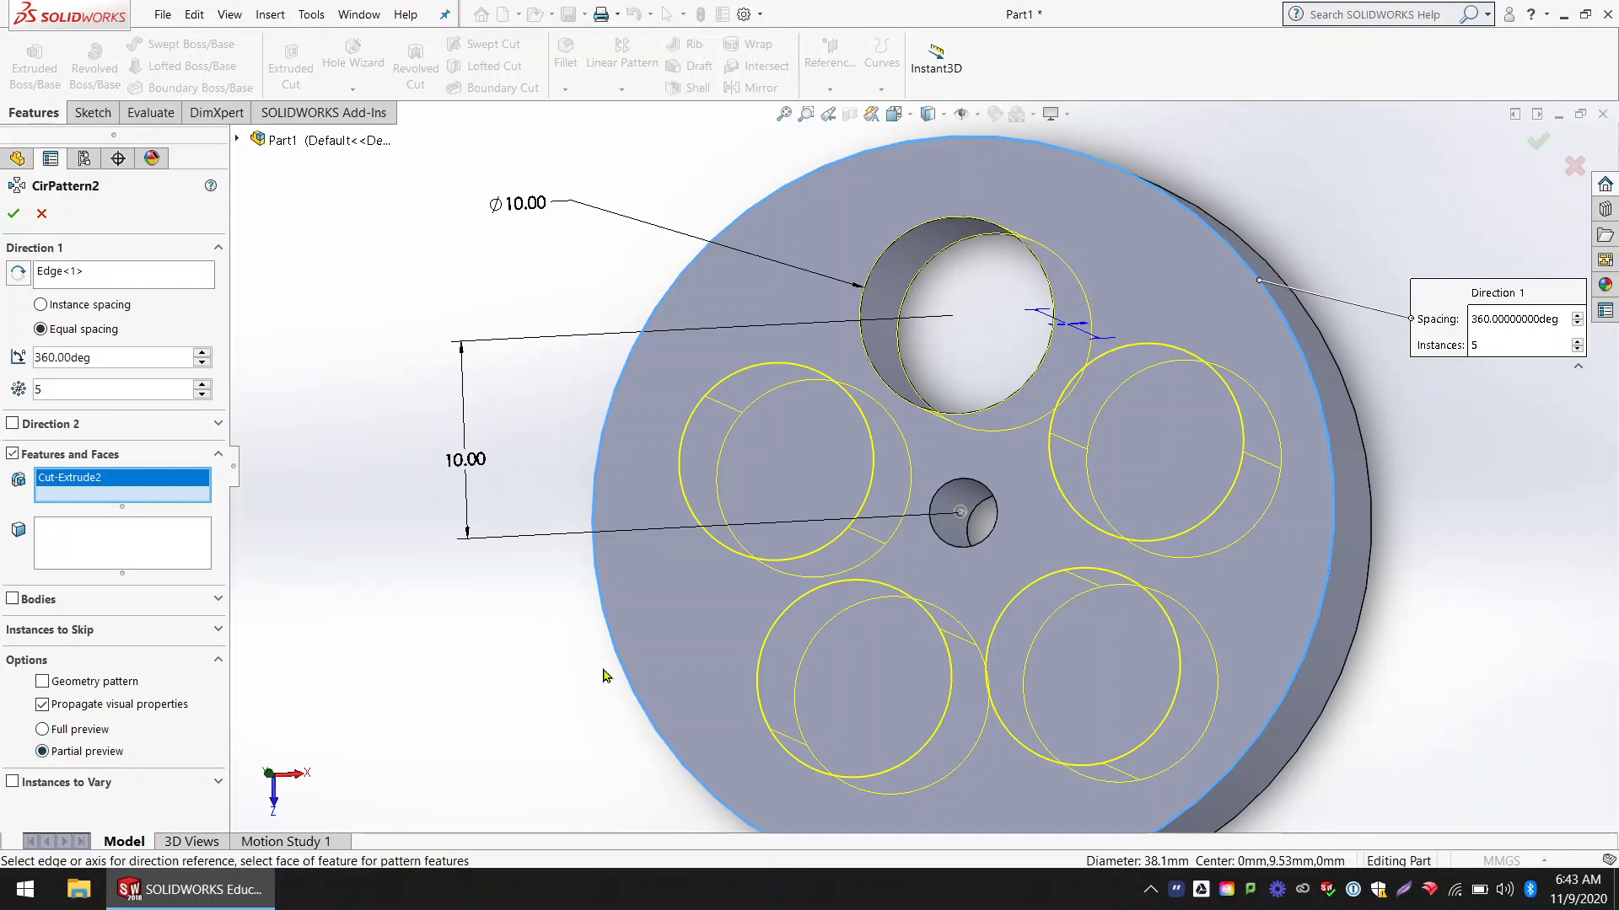
Step: Add the disc's base extrusion to the features to pattern and remove it again
left_click(675, 618)
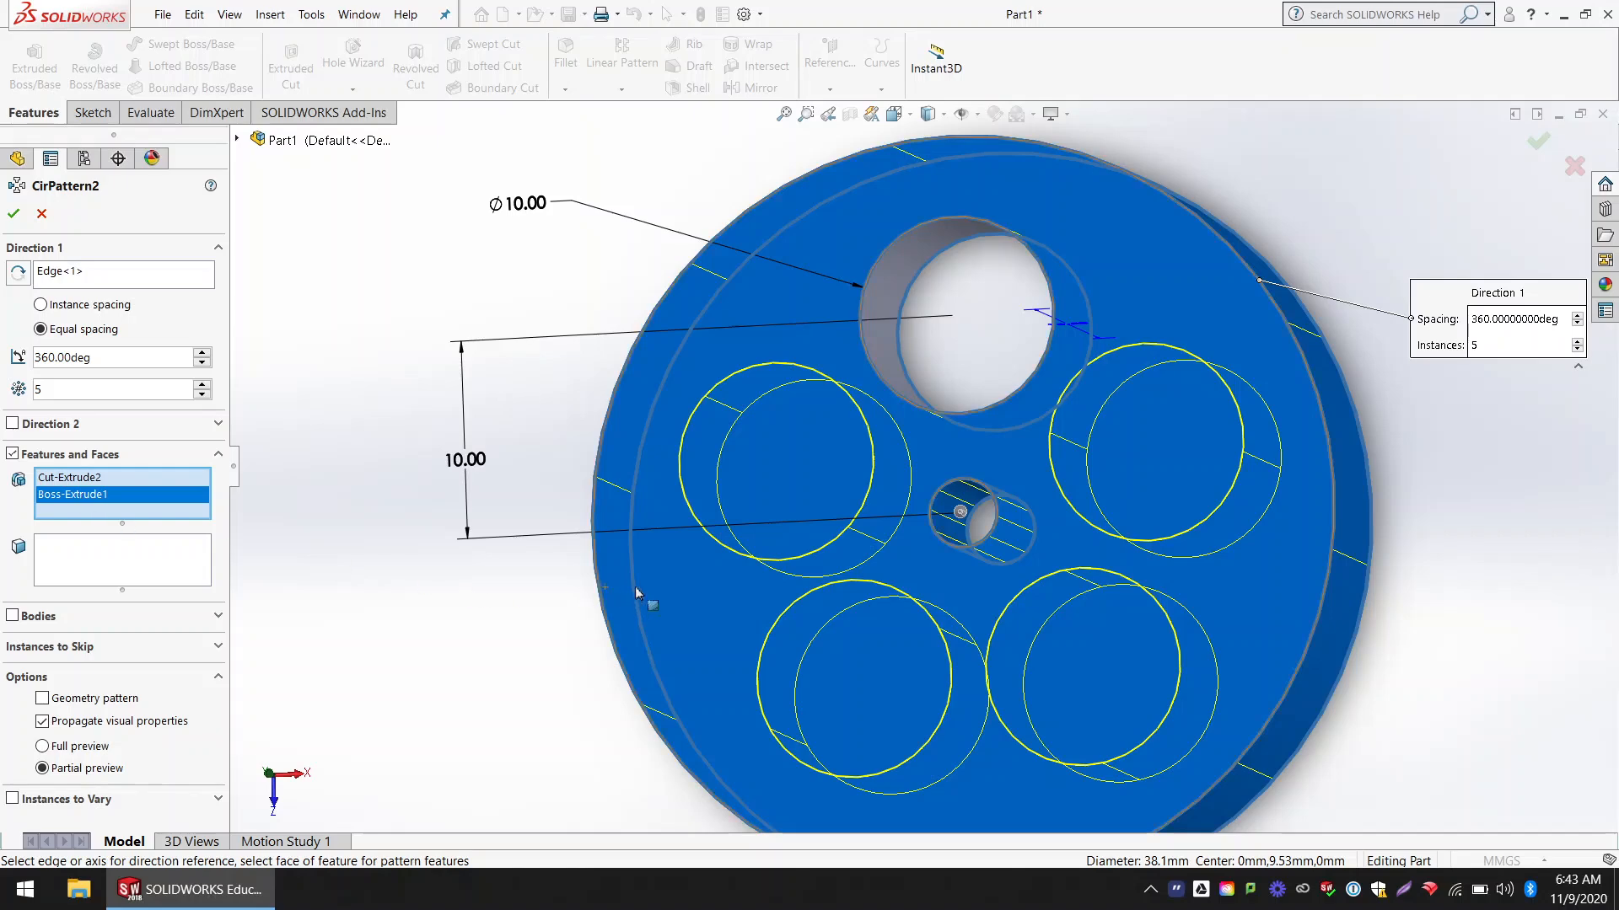
key("Delete")
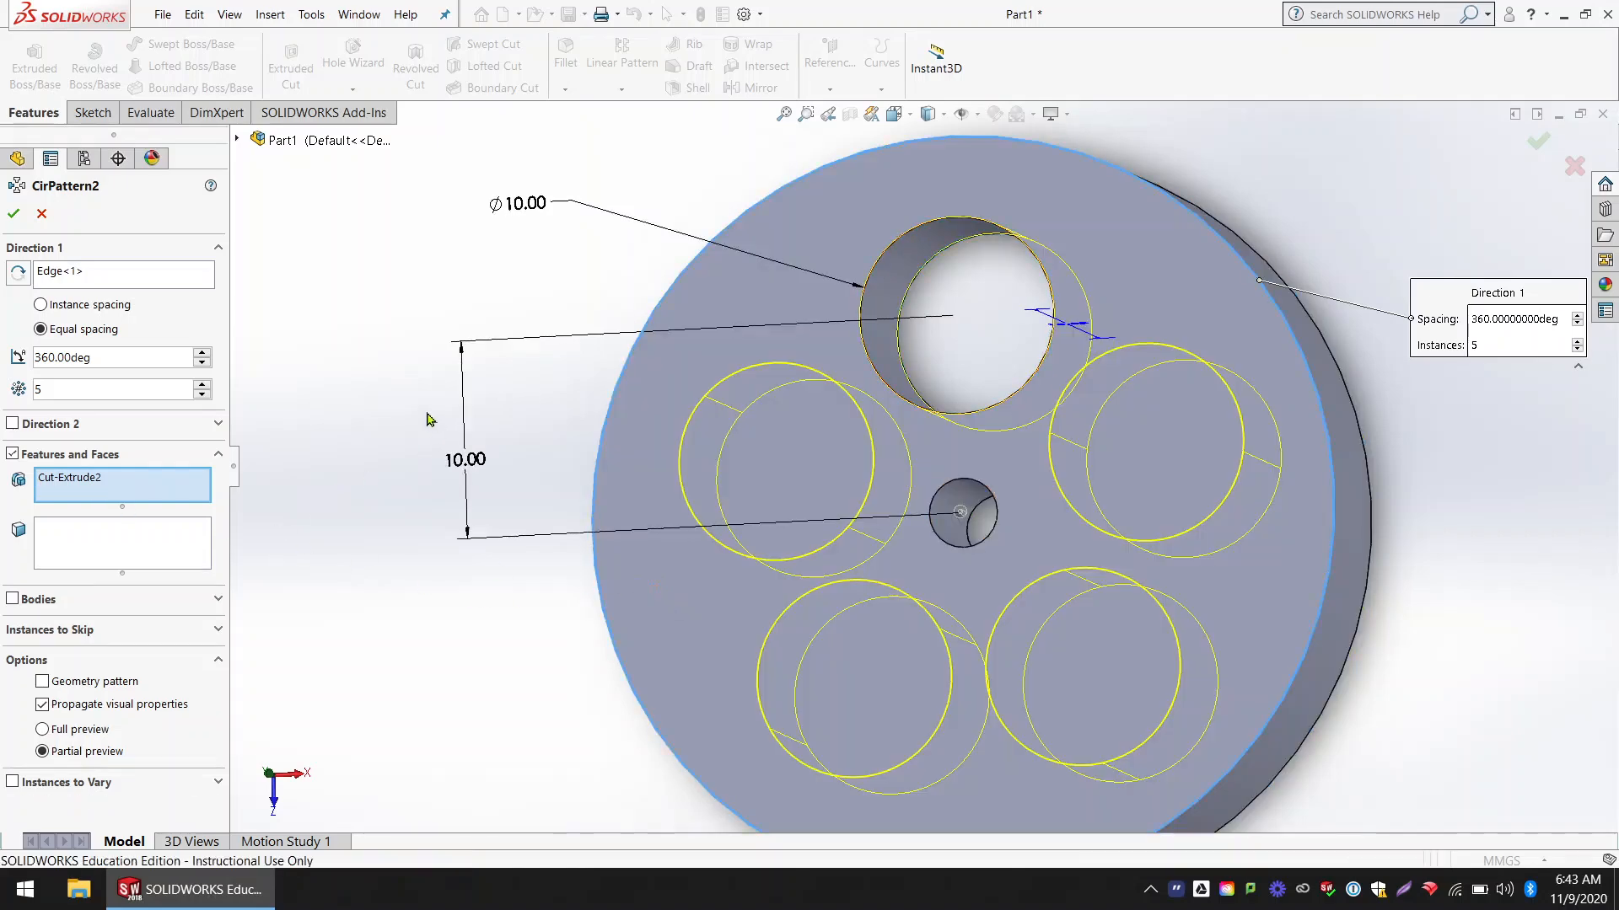
Step: Try other instance counts for the circular pattern, going down to 3 and up to 7
mouse_move(435, 430)
middle_mouse_down()
mouse_move(397, 366)
mouse_move(441, 453)
mouse_move(433, 426)
mouse_move(448, 431)
middle_mouse_up()
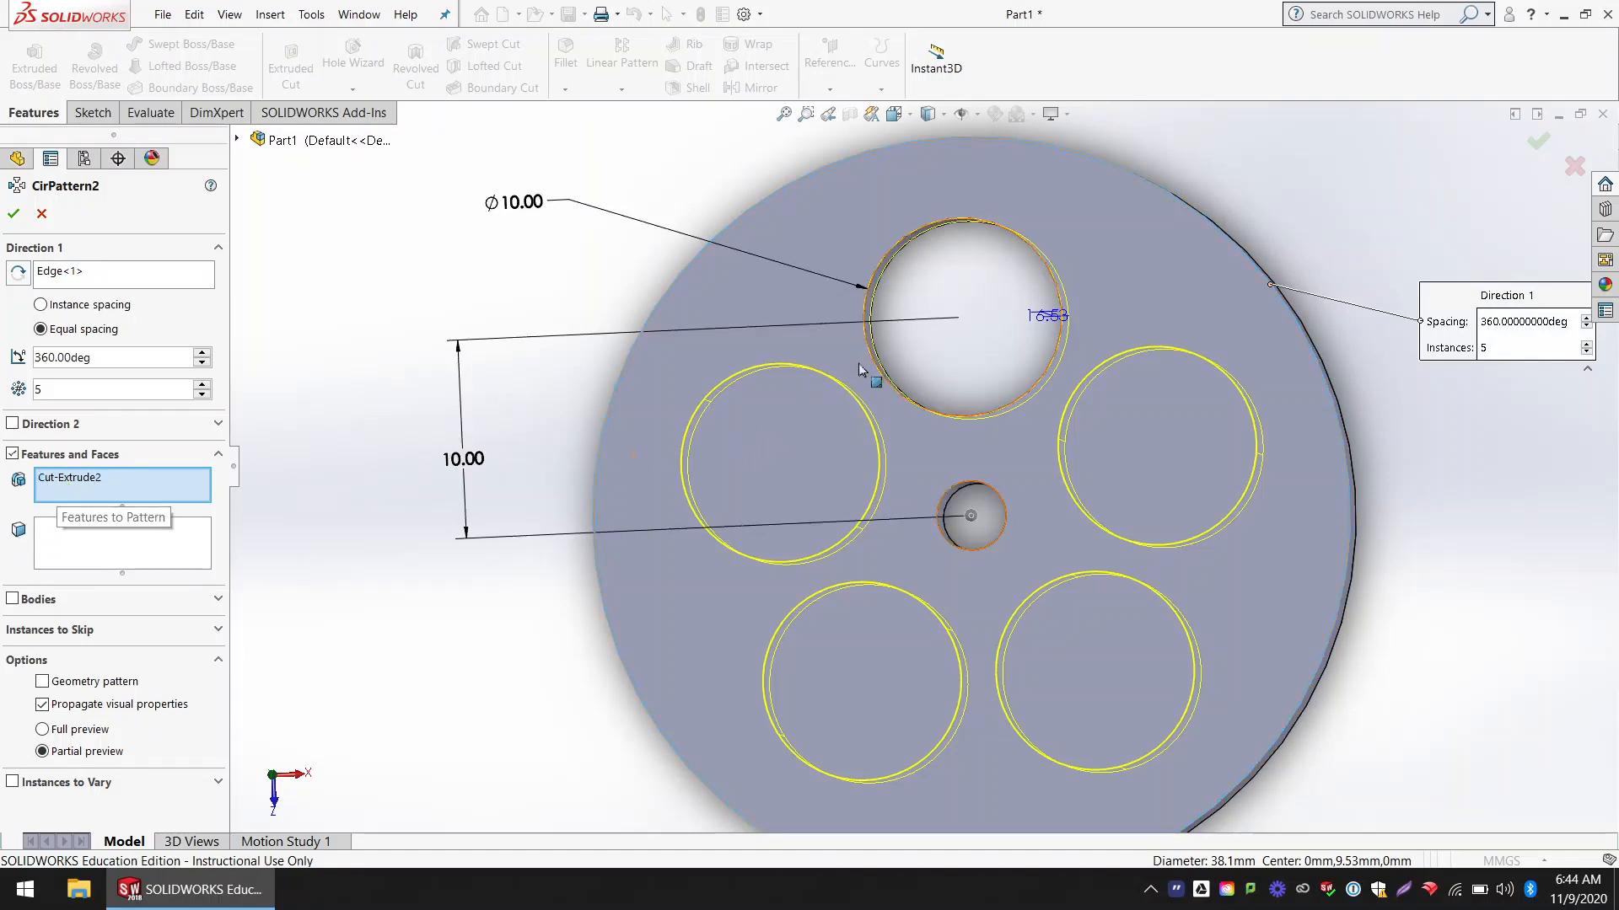
middle_click_drag(895, 344, 881, 335)
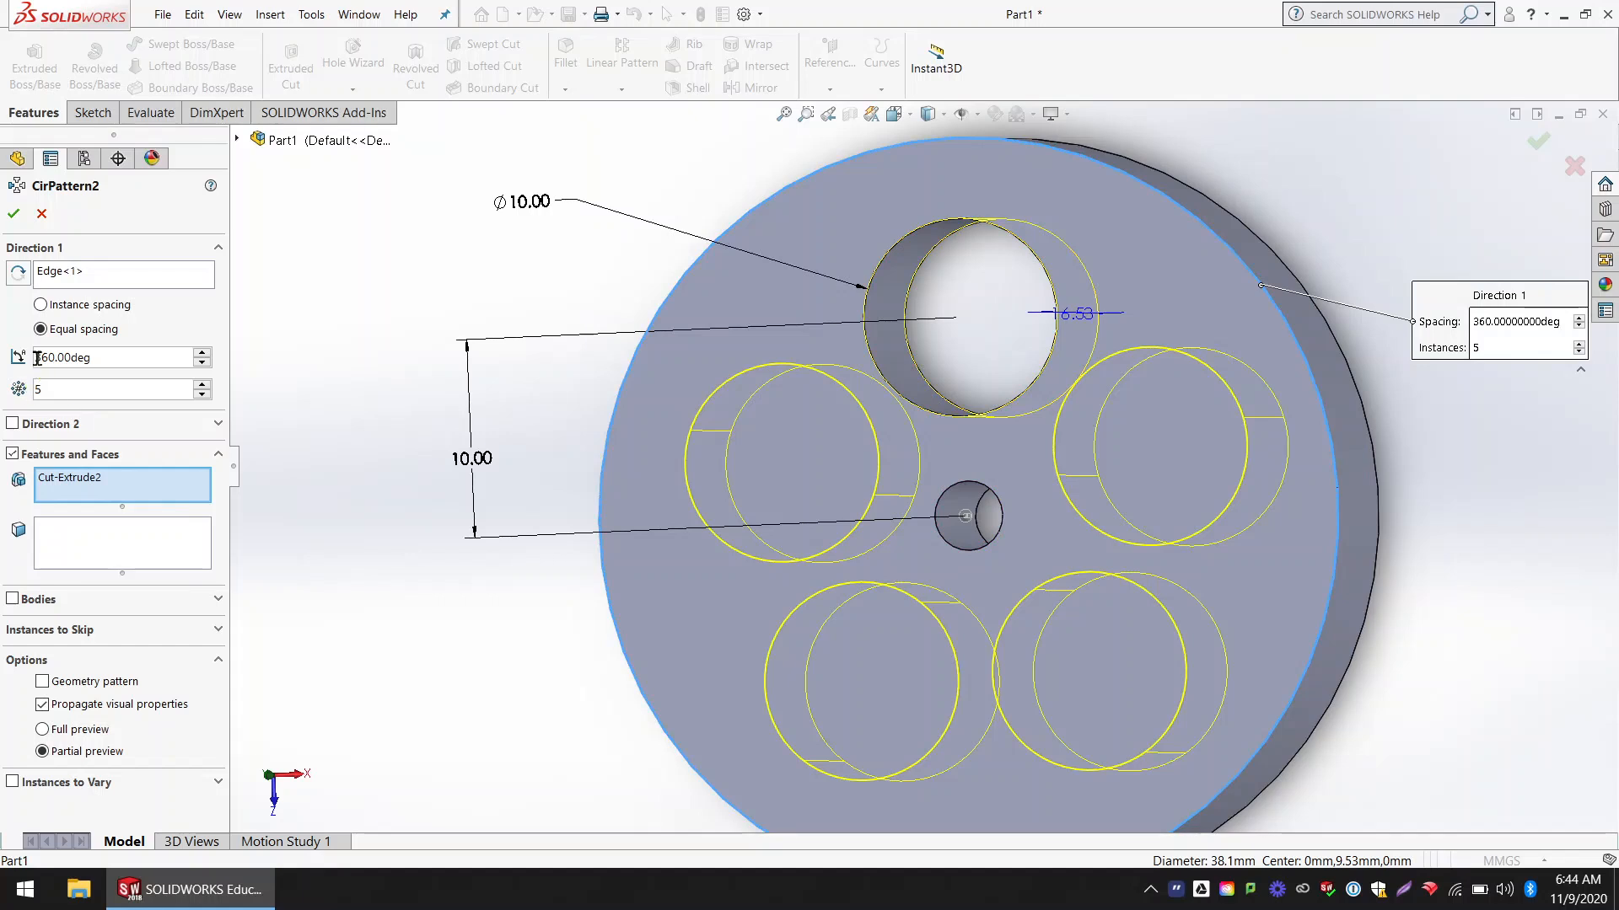
left_click(200, 397)
left_click(201, 397)
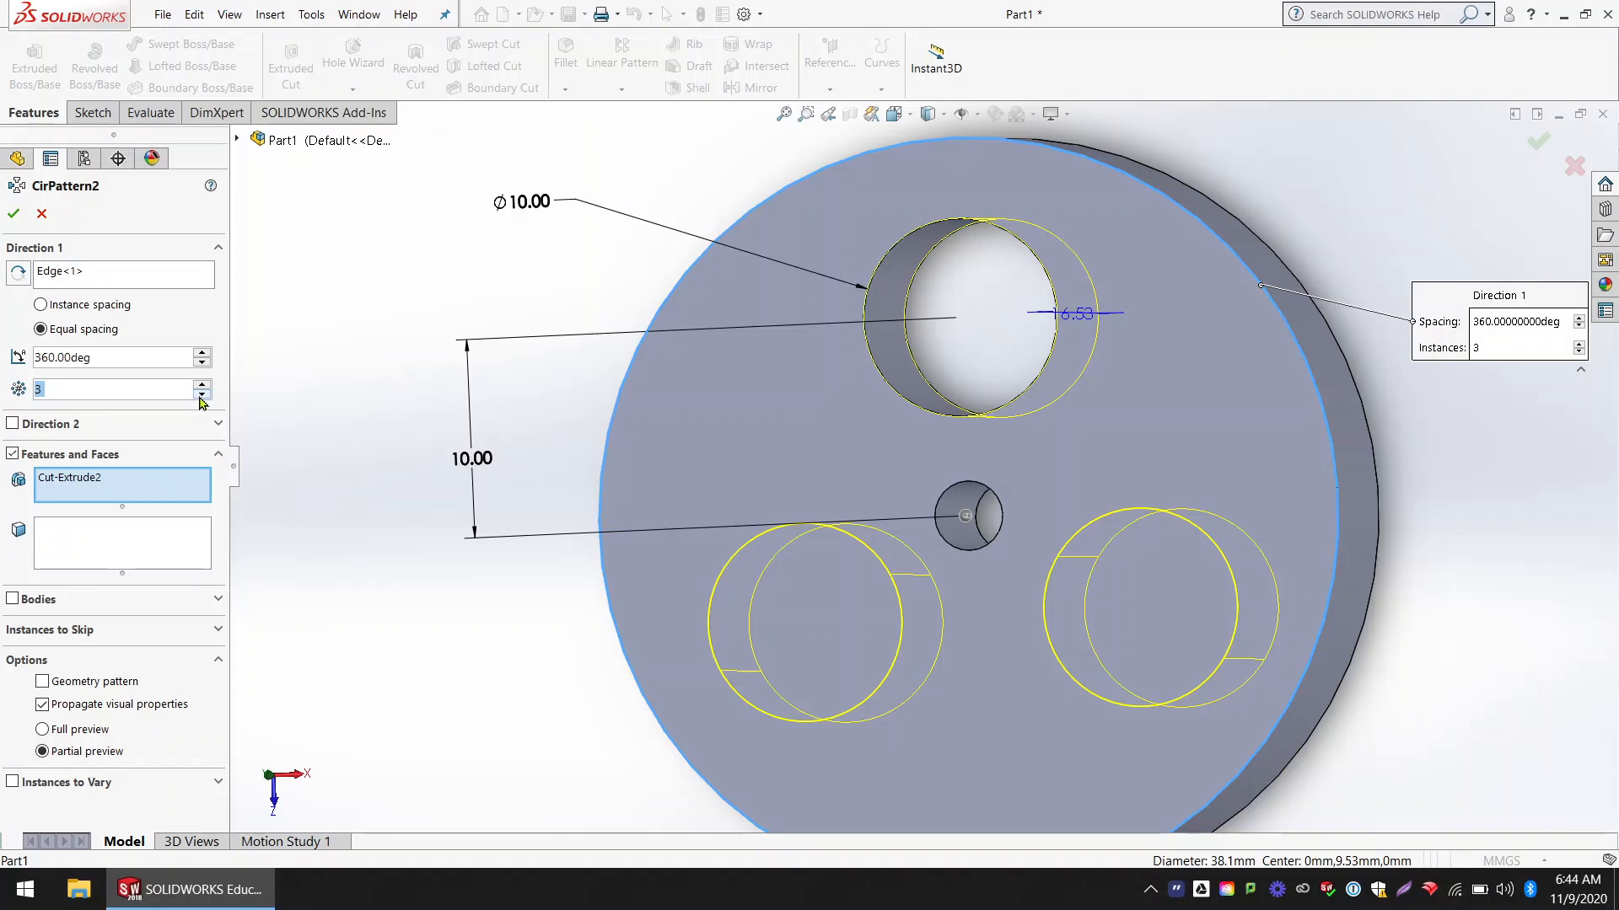
left_click(202, 385)
left_click(202, 384)
left_click(202, 385)
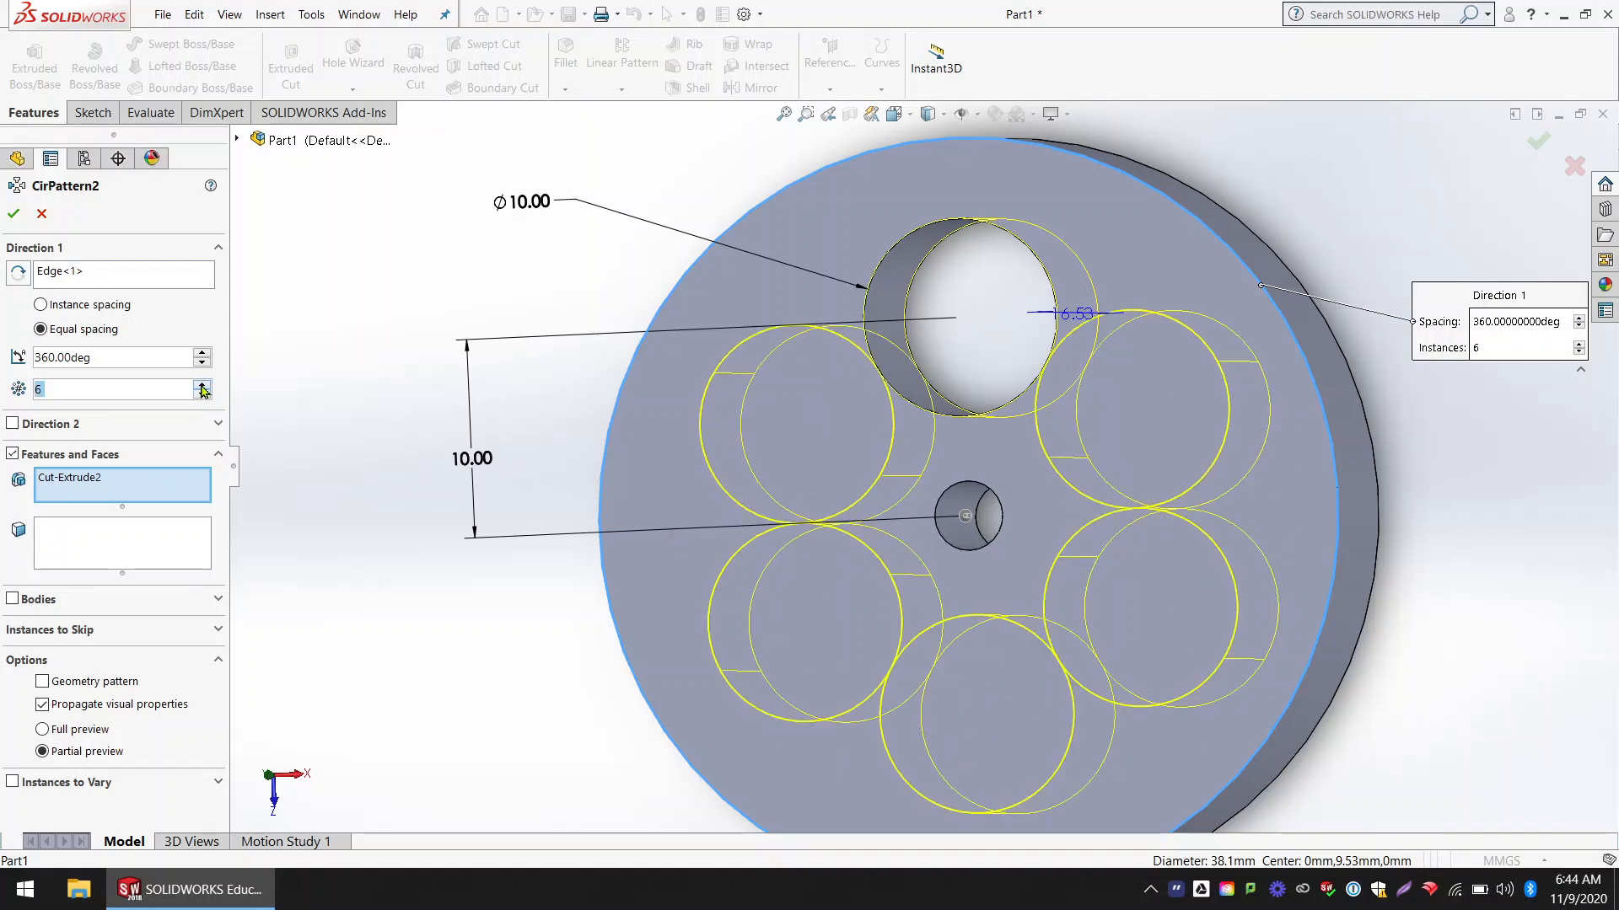
left_click(203, 384)
middle_click_drag(506, 430, 518, 426)
scroll(517, 426, "down", 2)
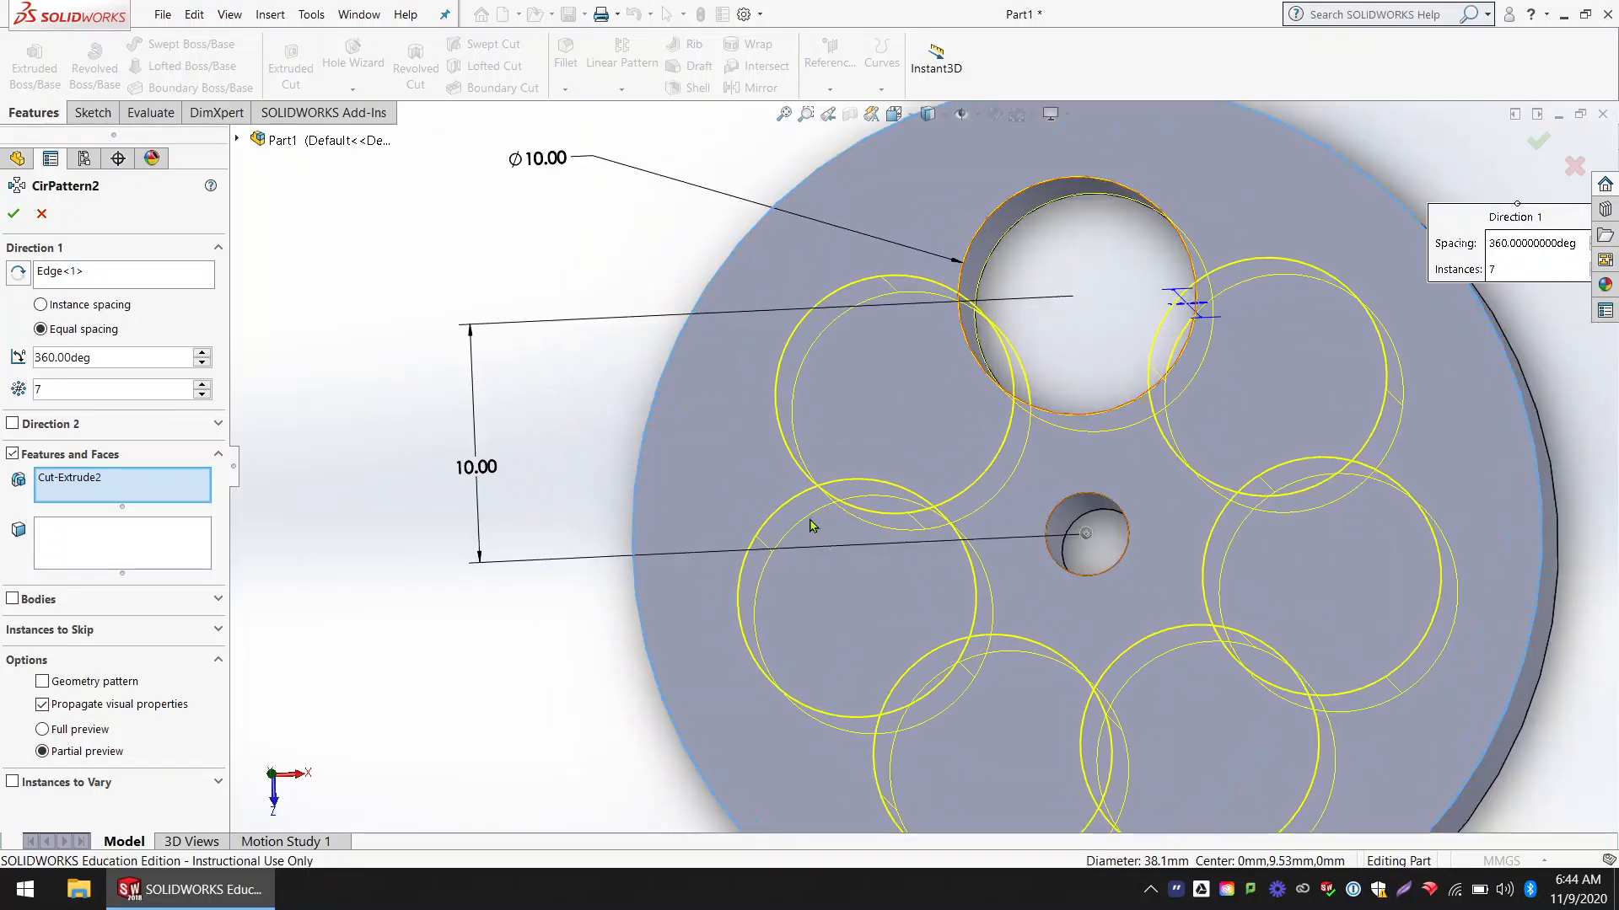
scroll(816, 528, "up", 2)
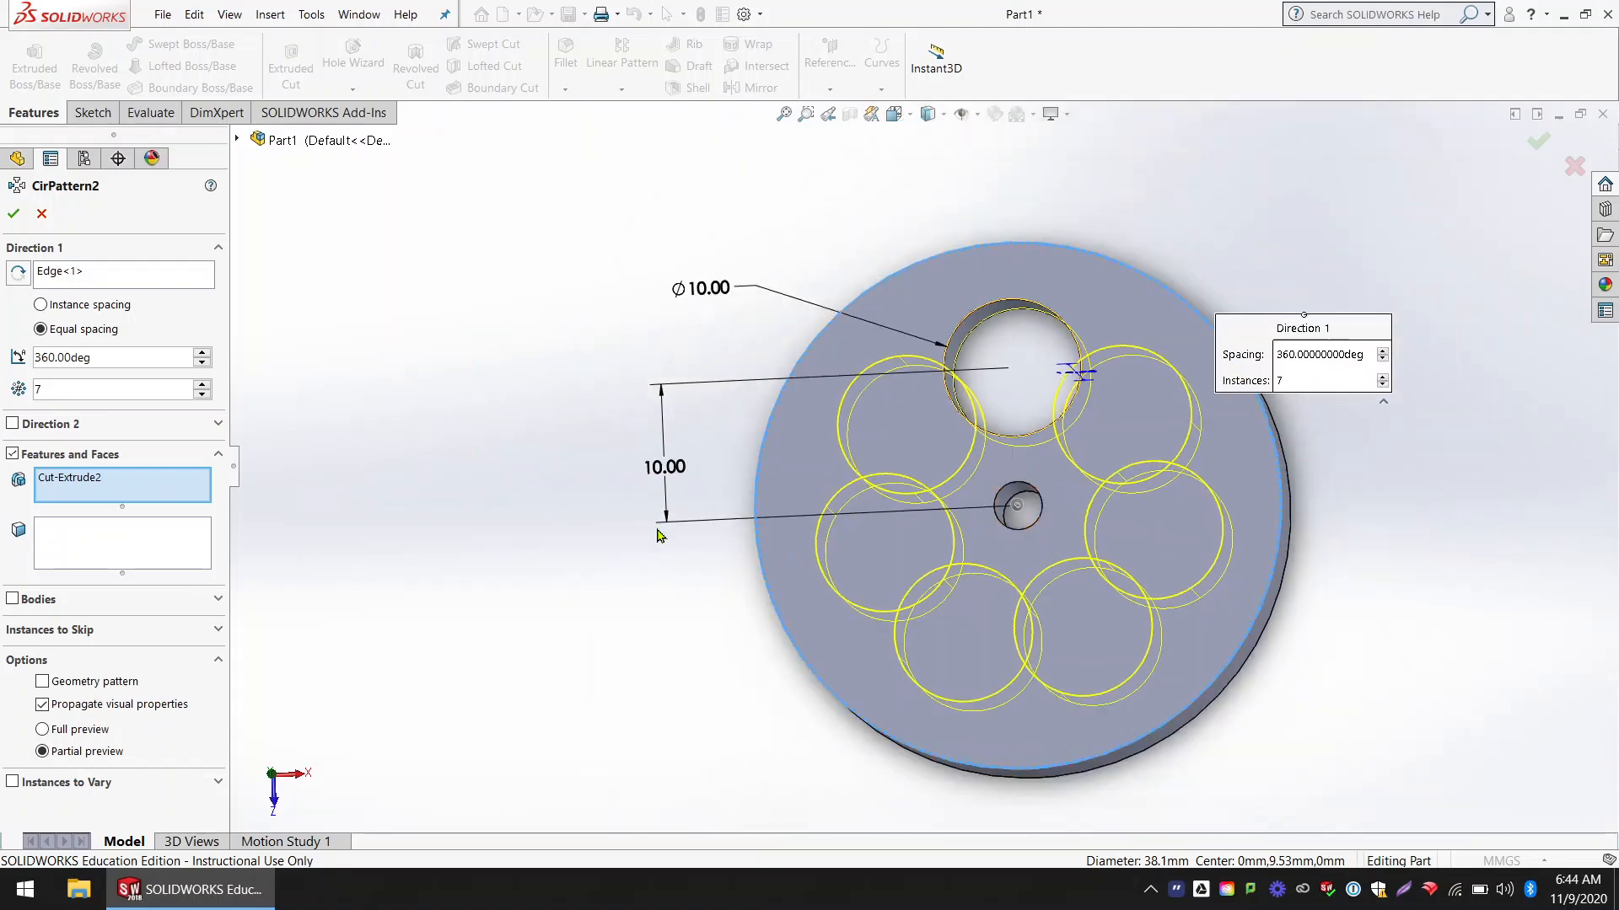
Step: Set the circular pattern of the large hole to 3 instances and accept it
left_click(203, 395)
left_click(203, 395)
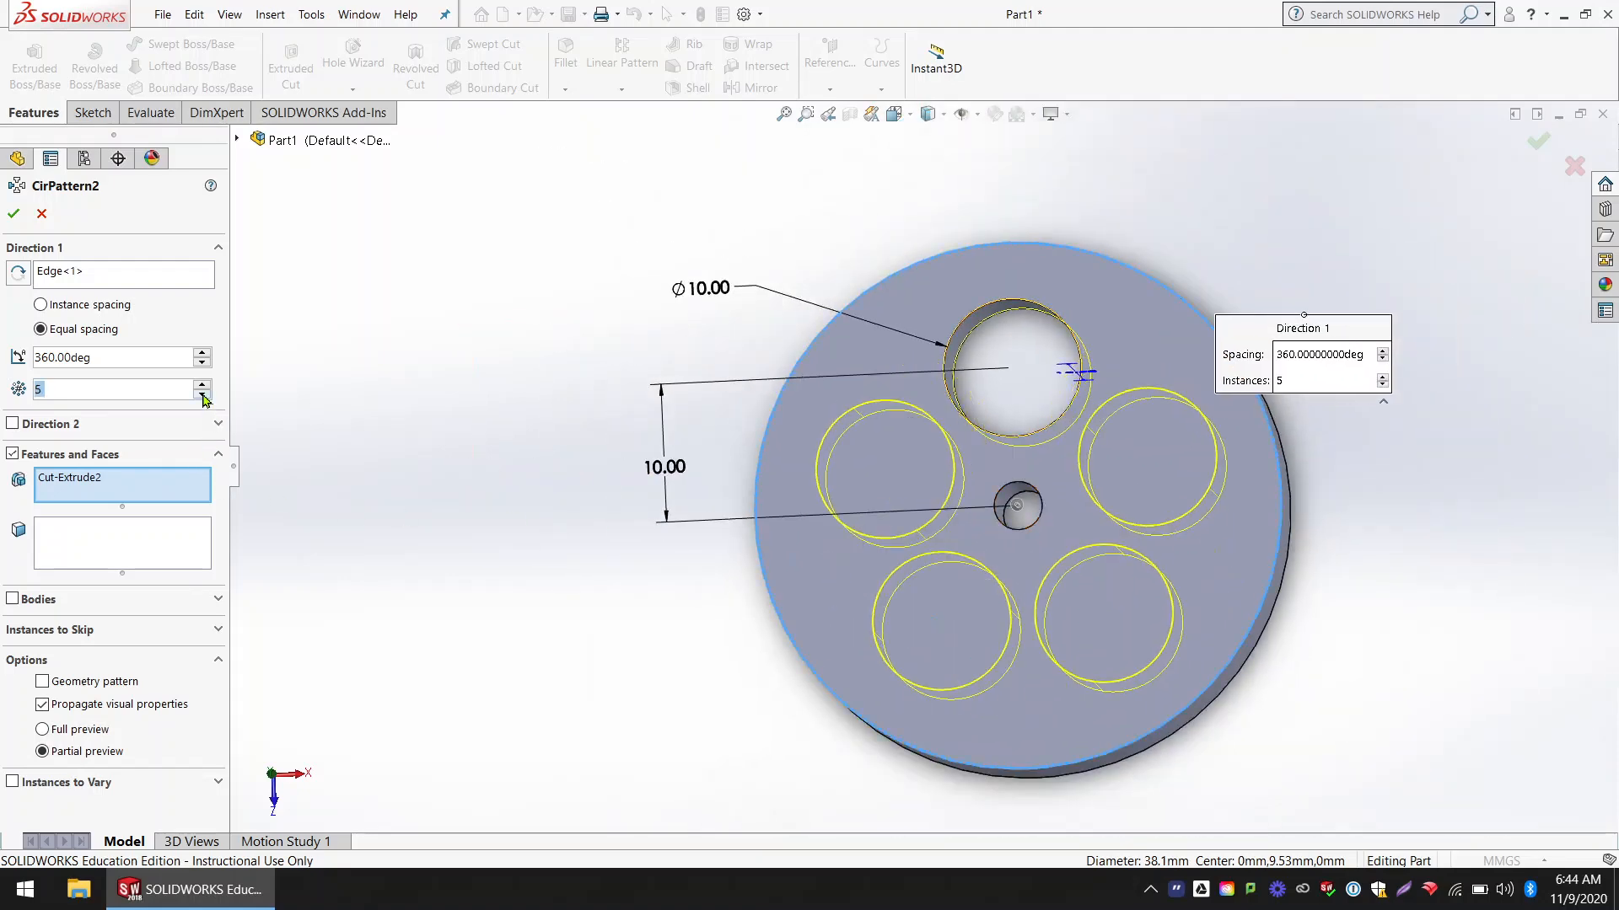
left_click(203, 395)
left_click(203, 387)
left_click(203, 396)
left_click(203, 395)
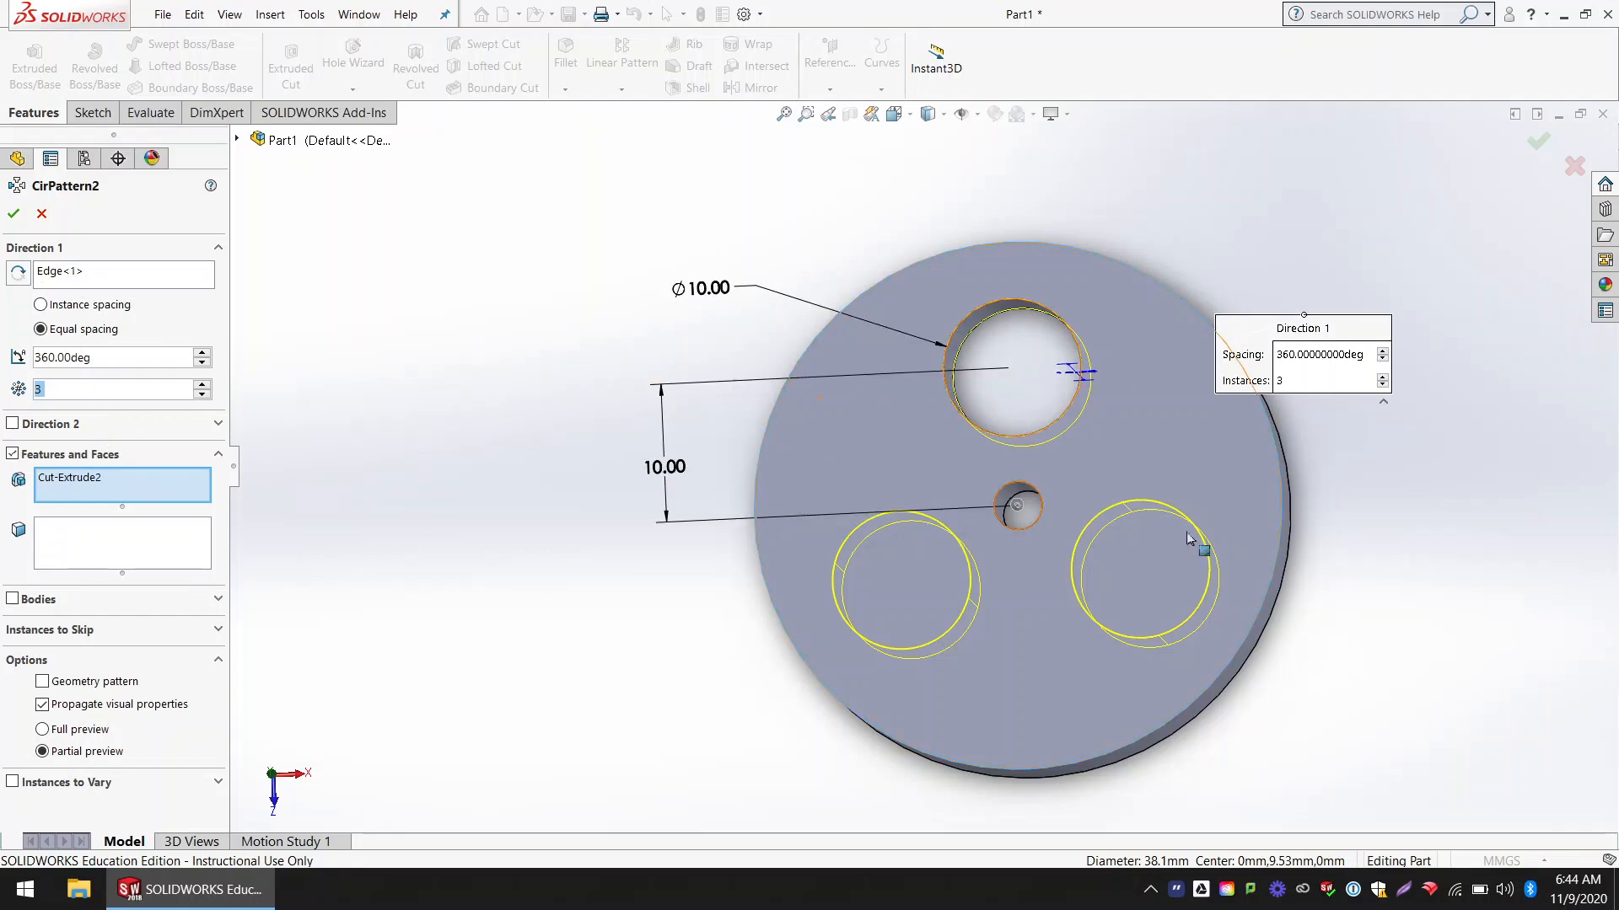
left_click(14, 215)
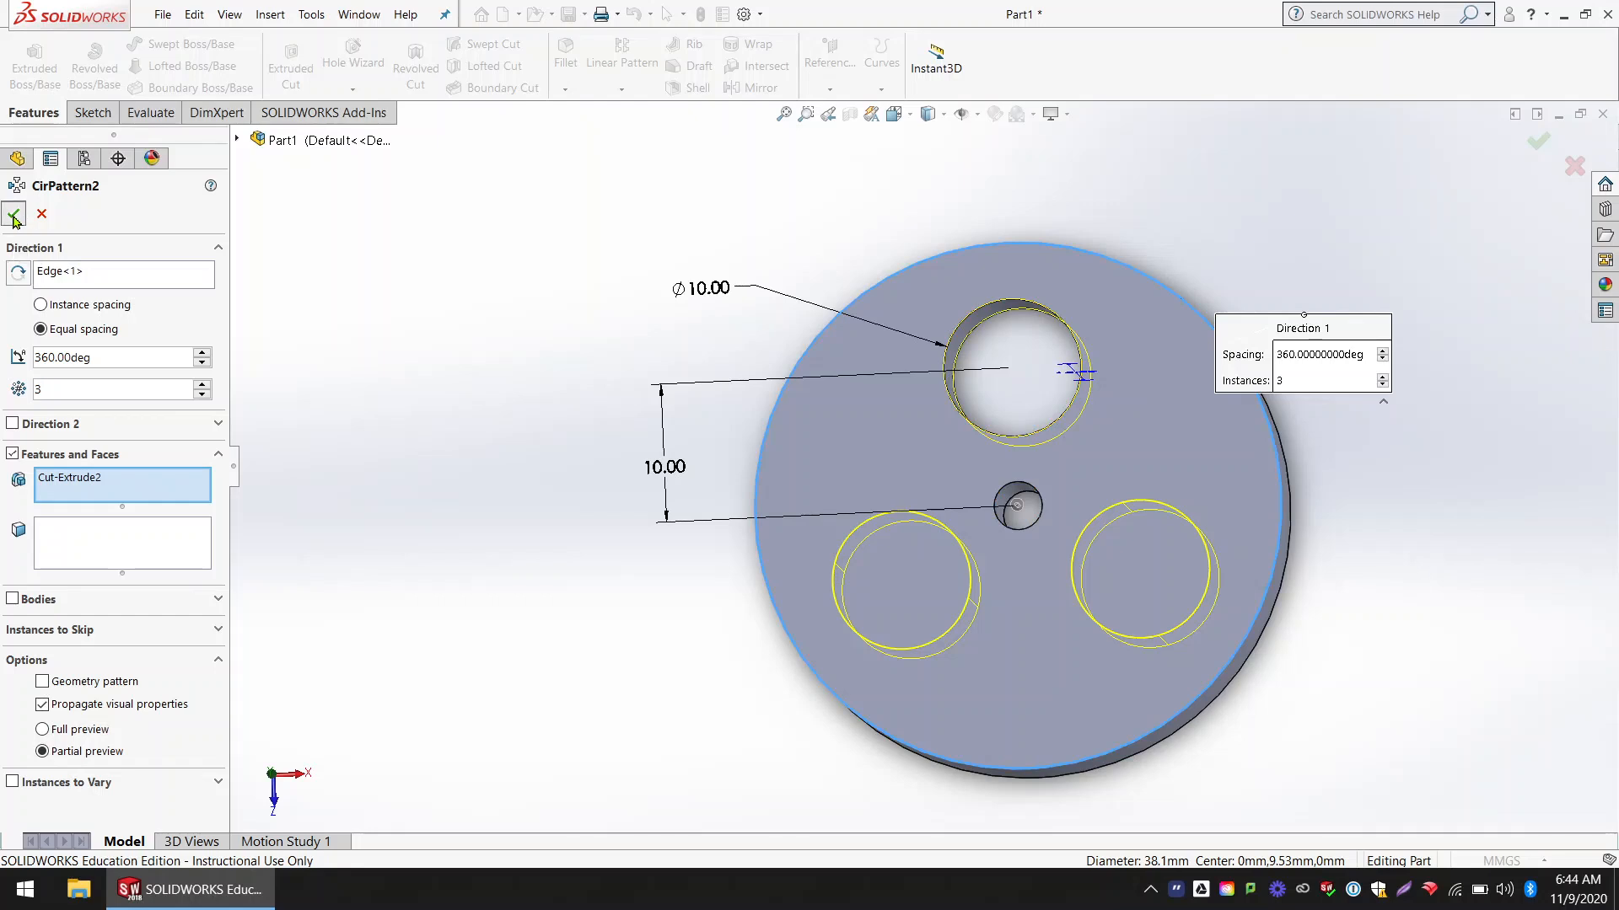
middle_click_drag(661, 457, 621, 422)
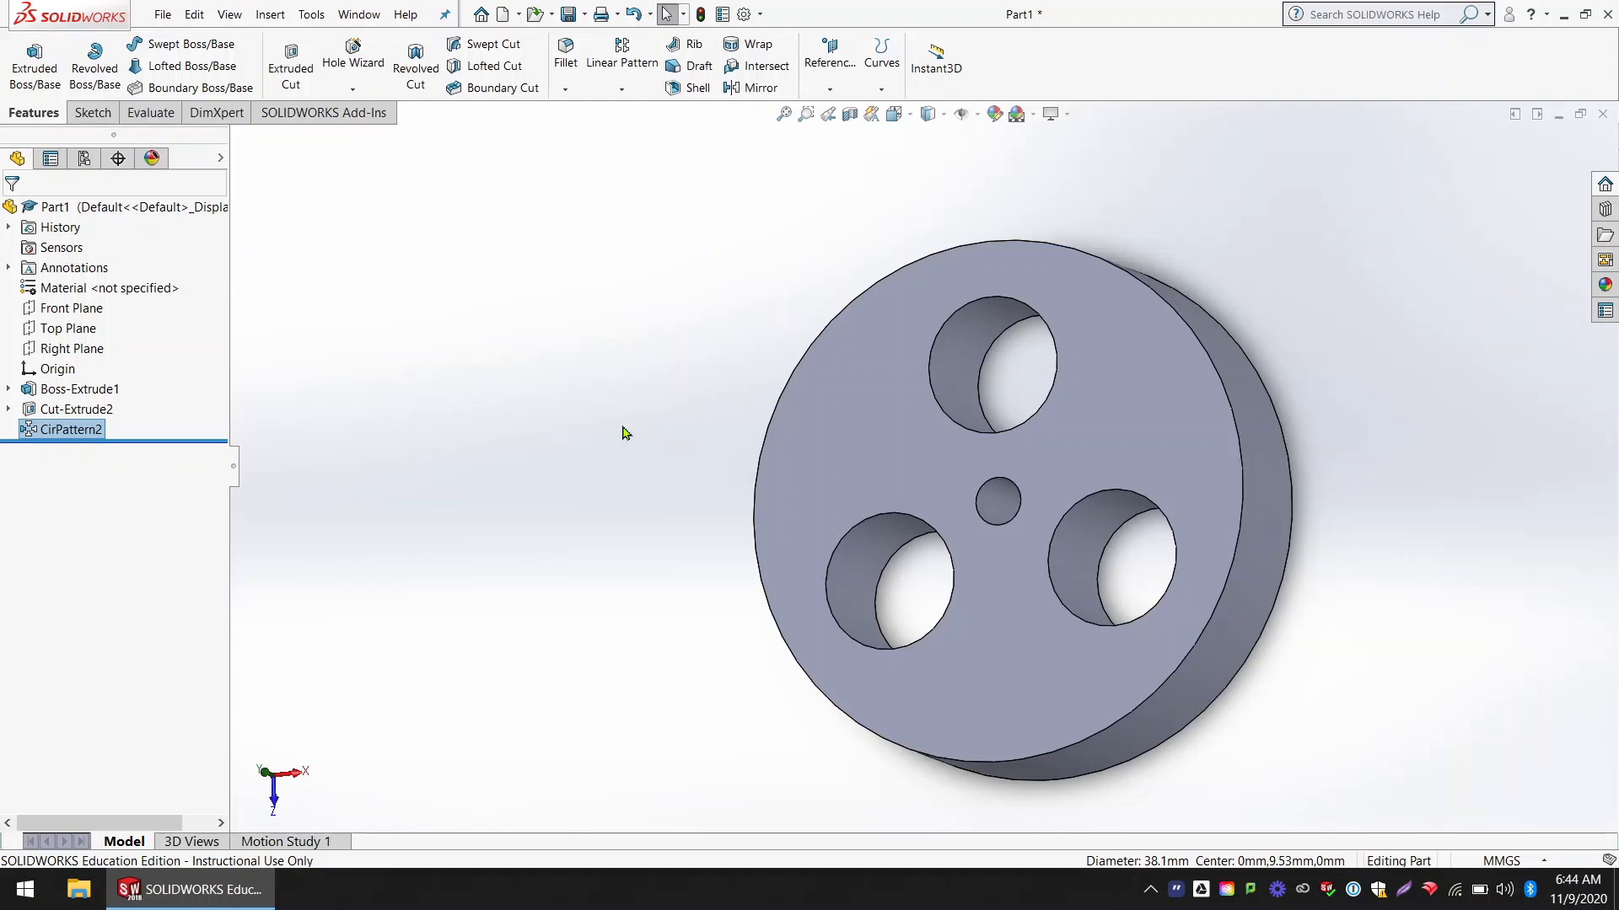
Step: Open the sketch of the original large hole's cut for editing
left_click(78, 410)
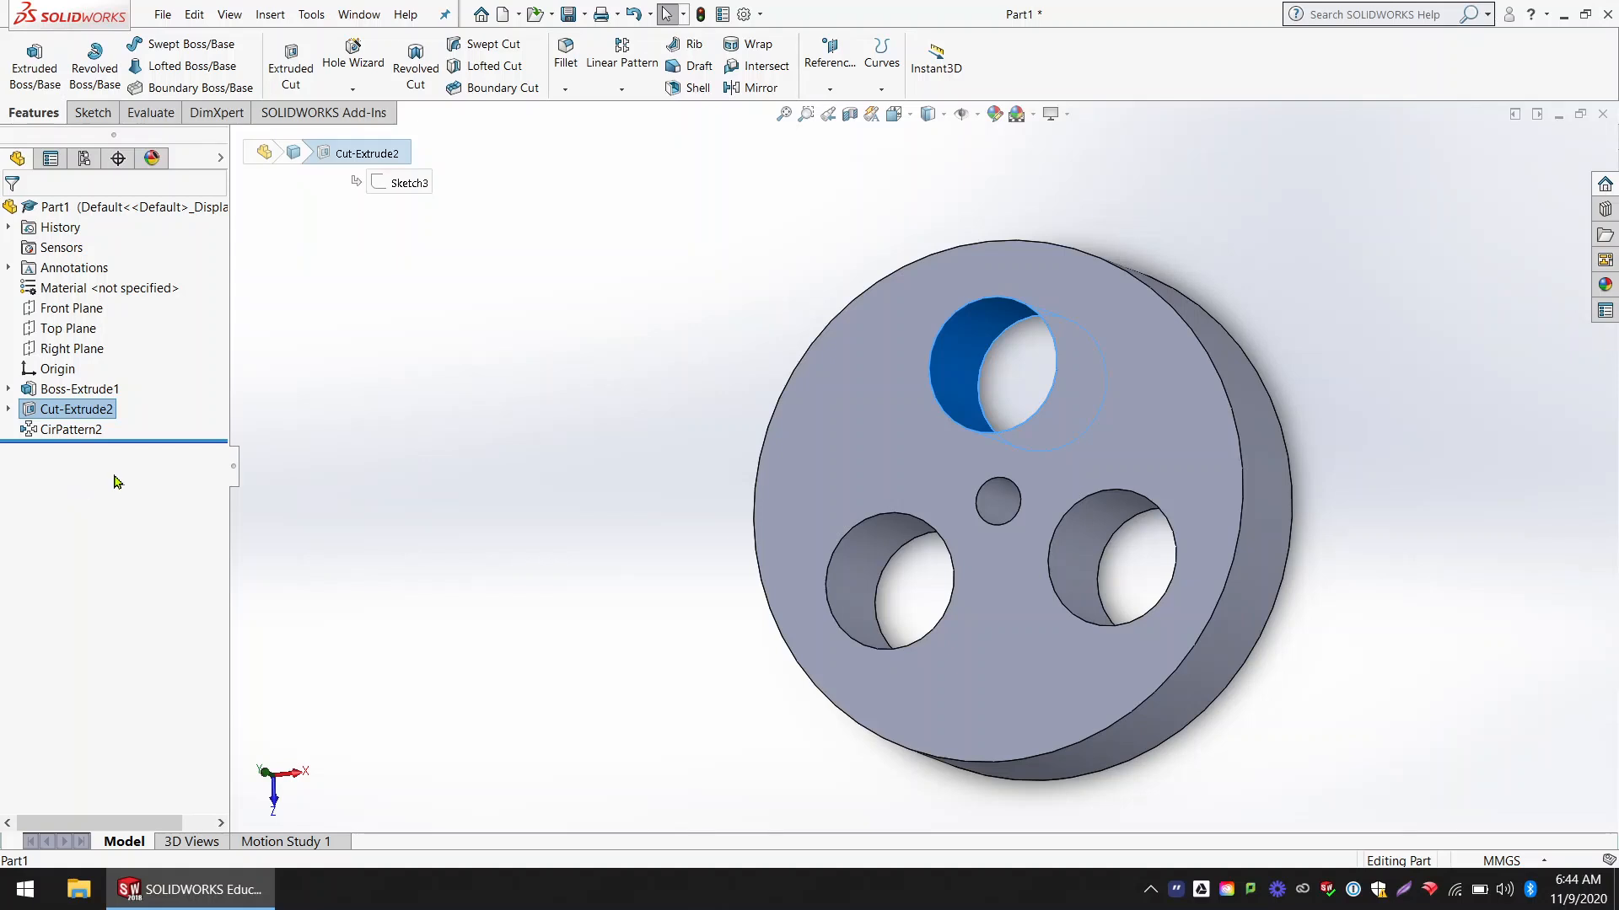
left_click(350, 447)
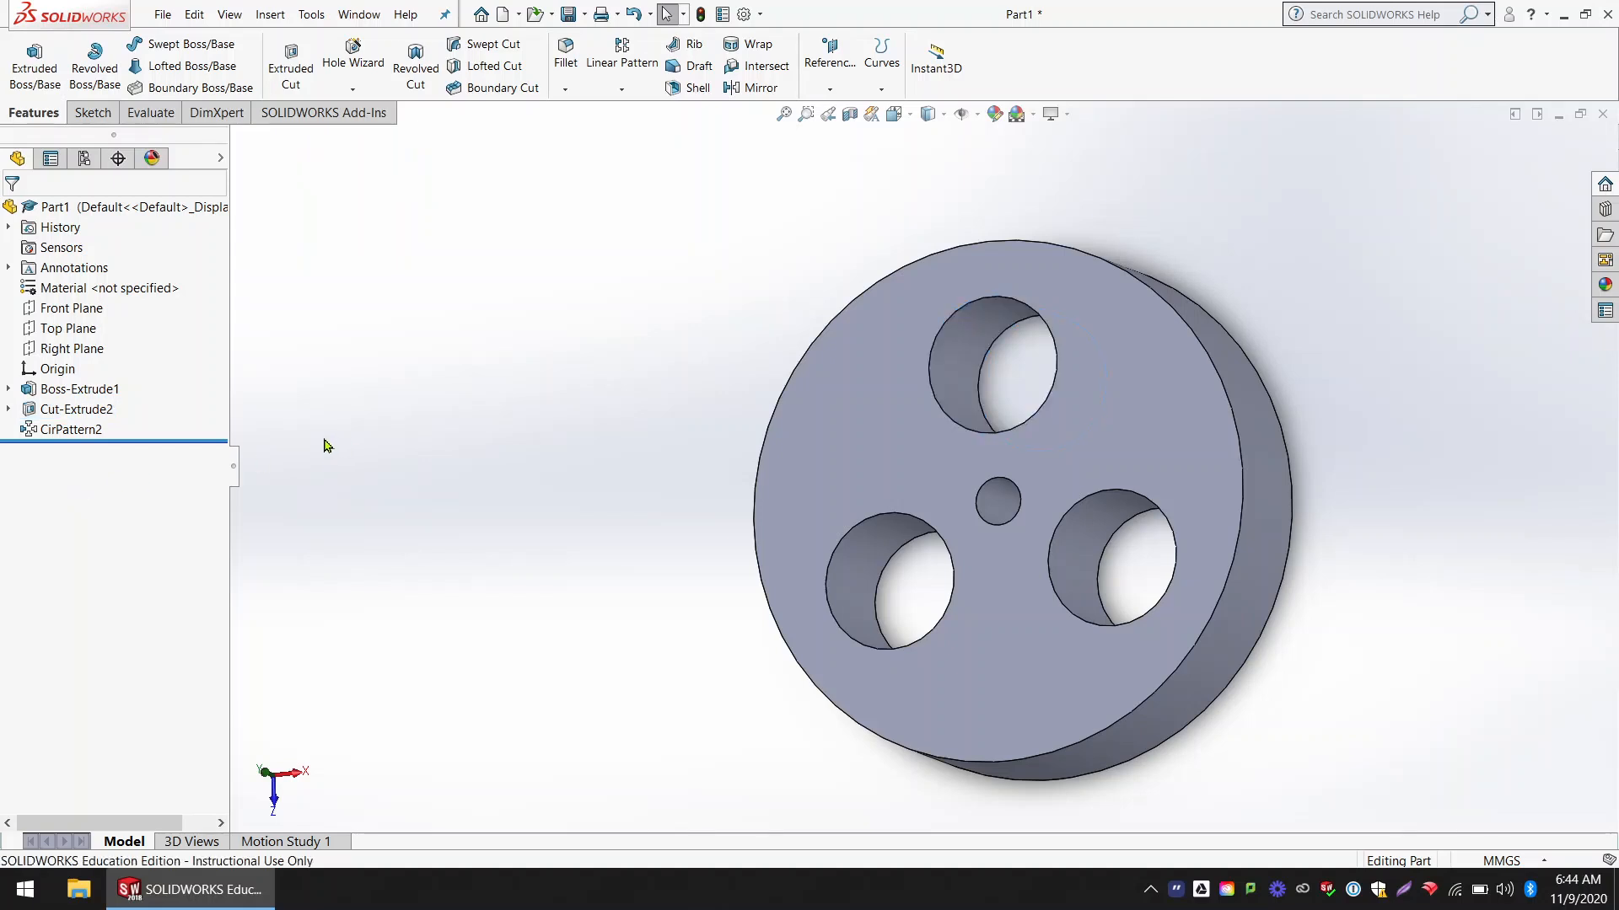
scroll(1004, 412, "down", 1)
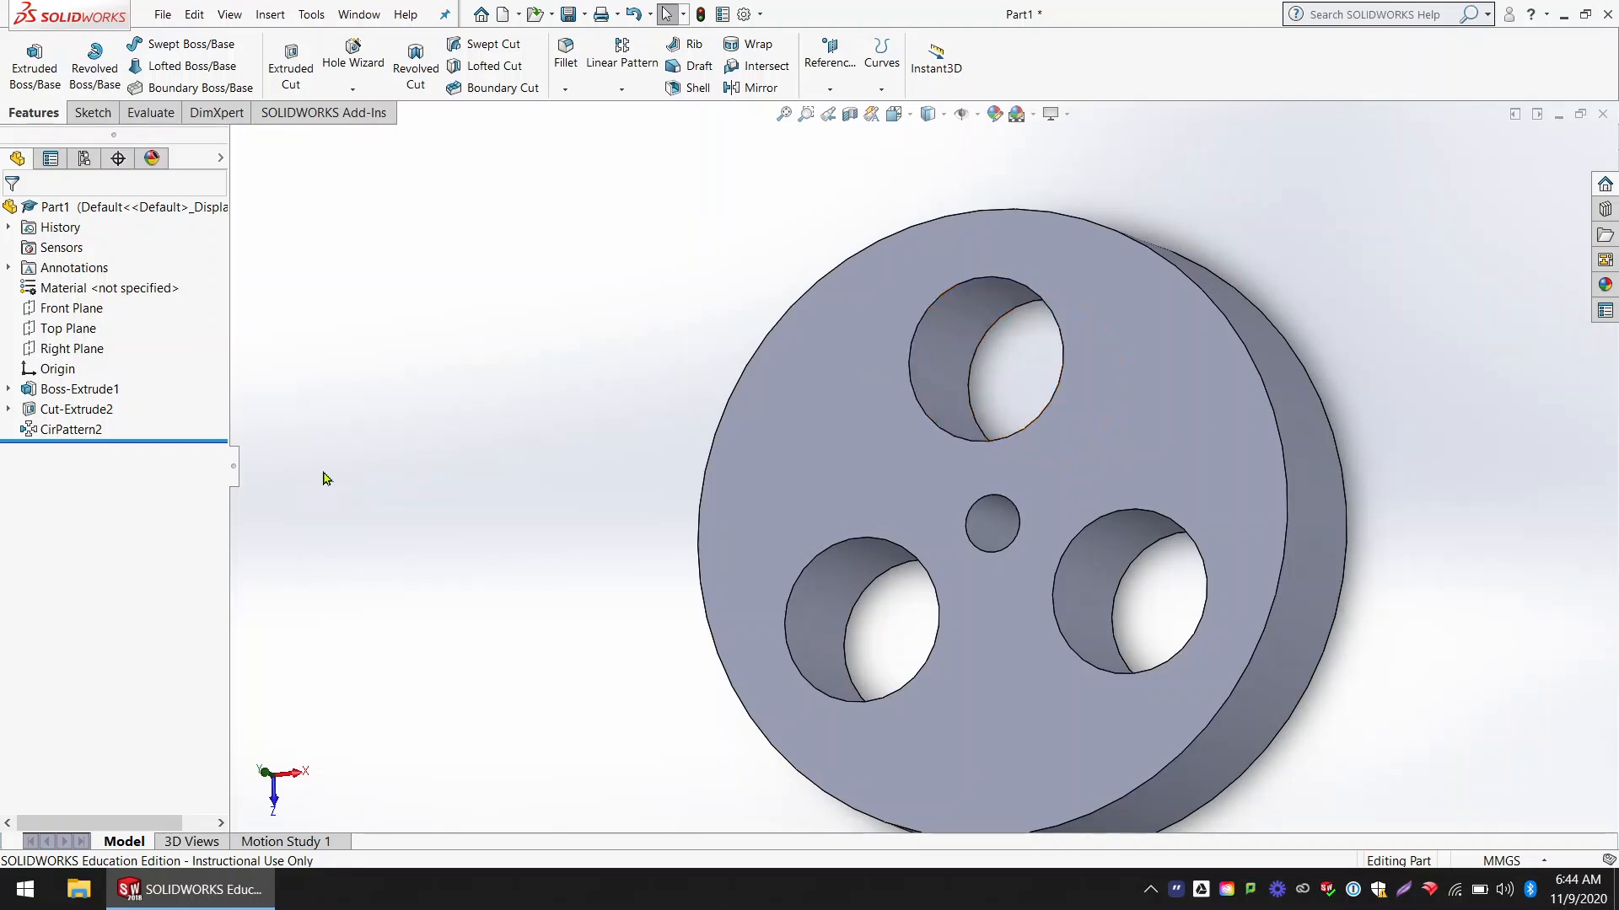
left_click(100, 414)
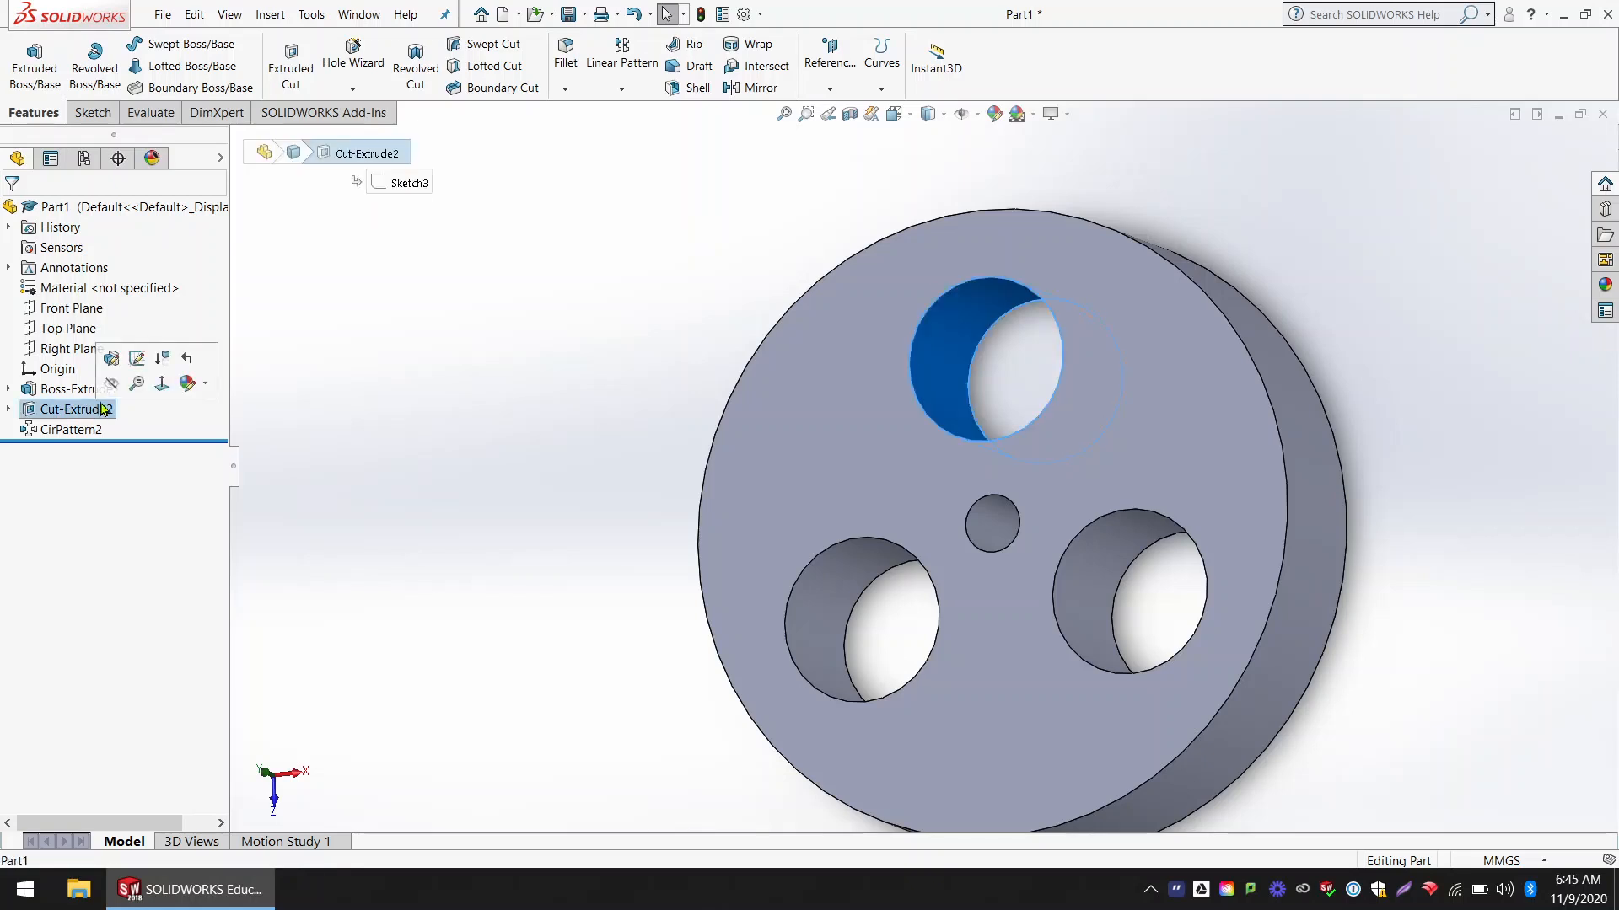
left_click(137, 360)
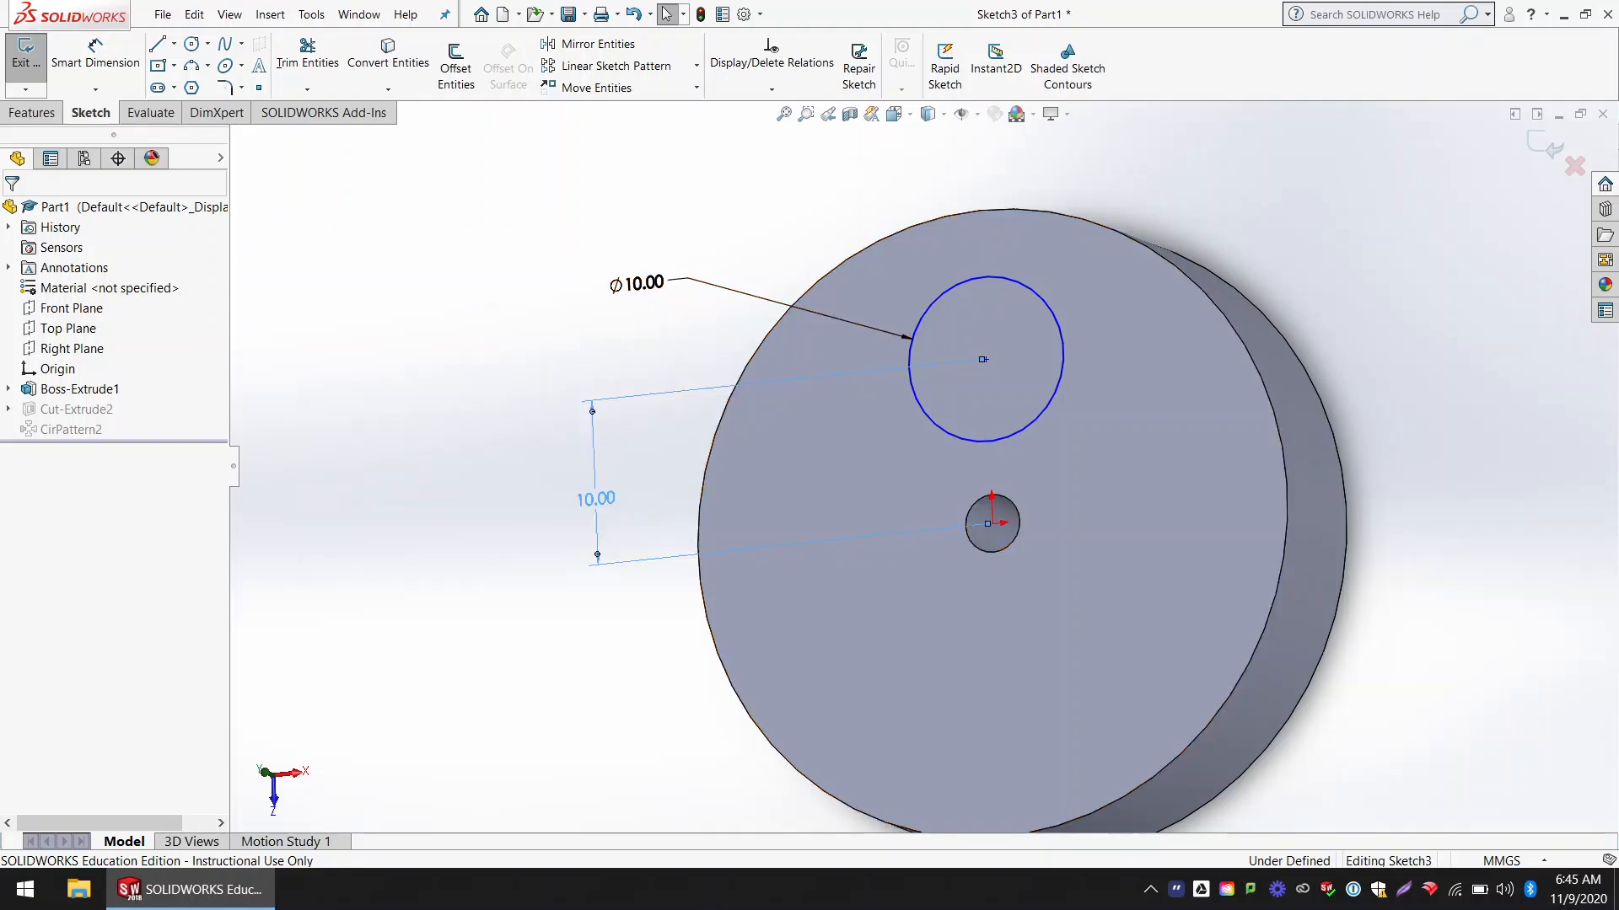
Step: Set the circle's distance from the disc's center to 5 mm and restore it to 10 mm
double_click(605, 500)
type("12")
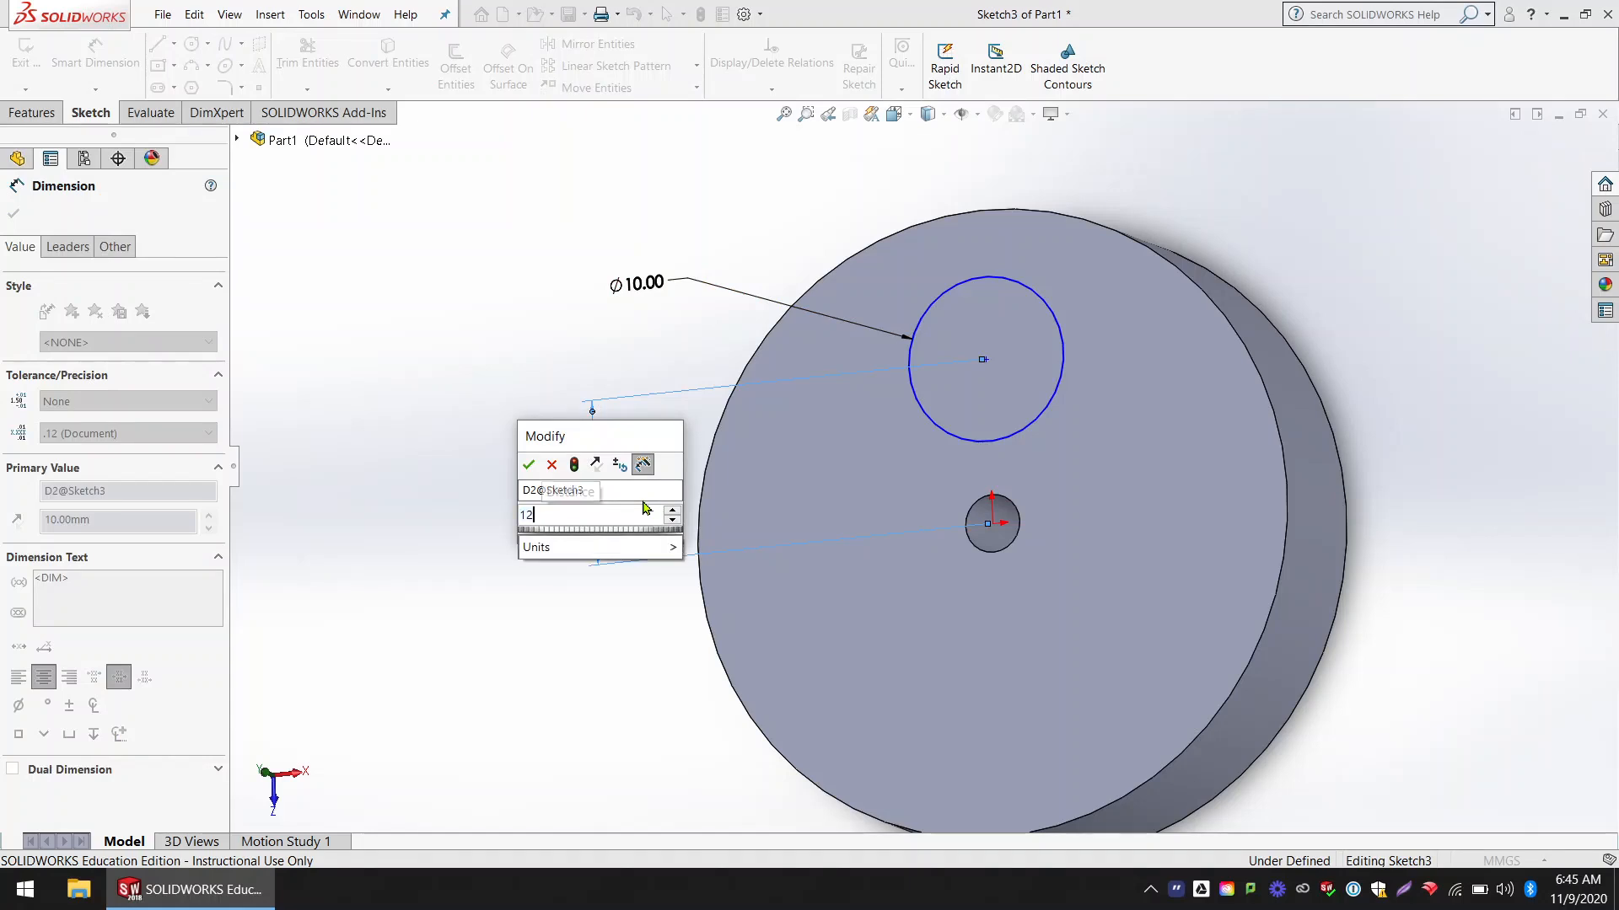
double_click(657, 291)
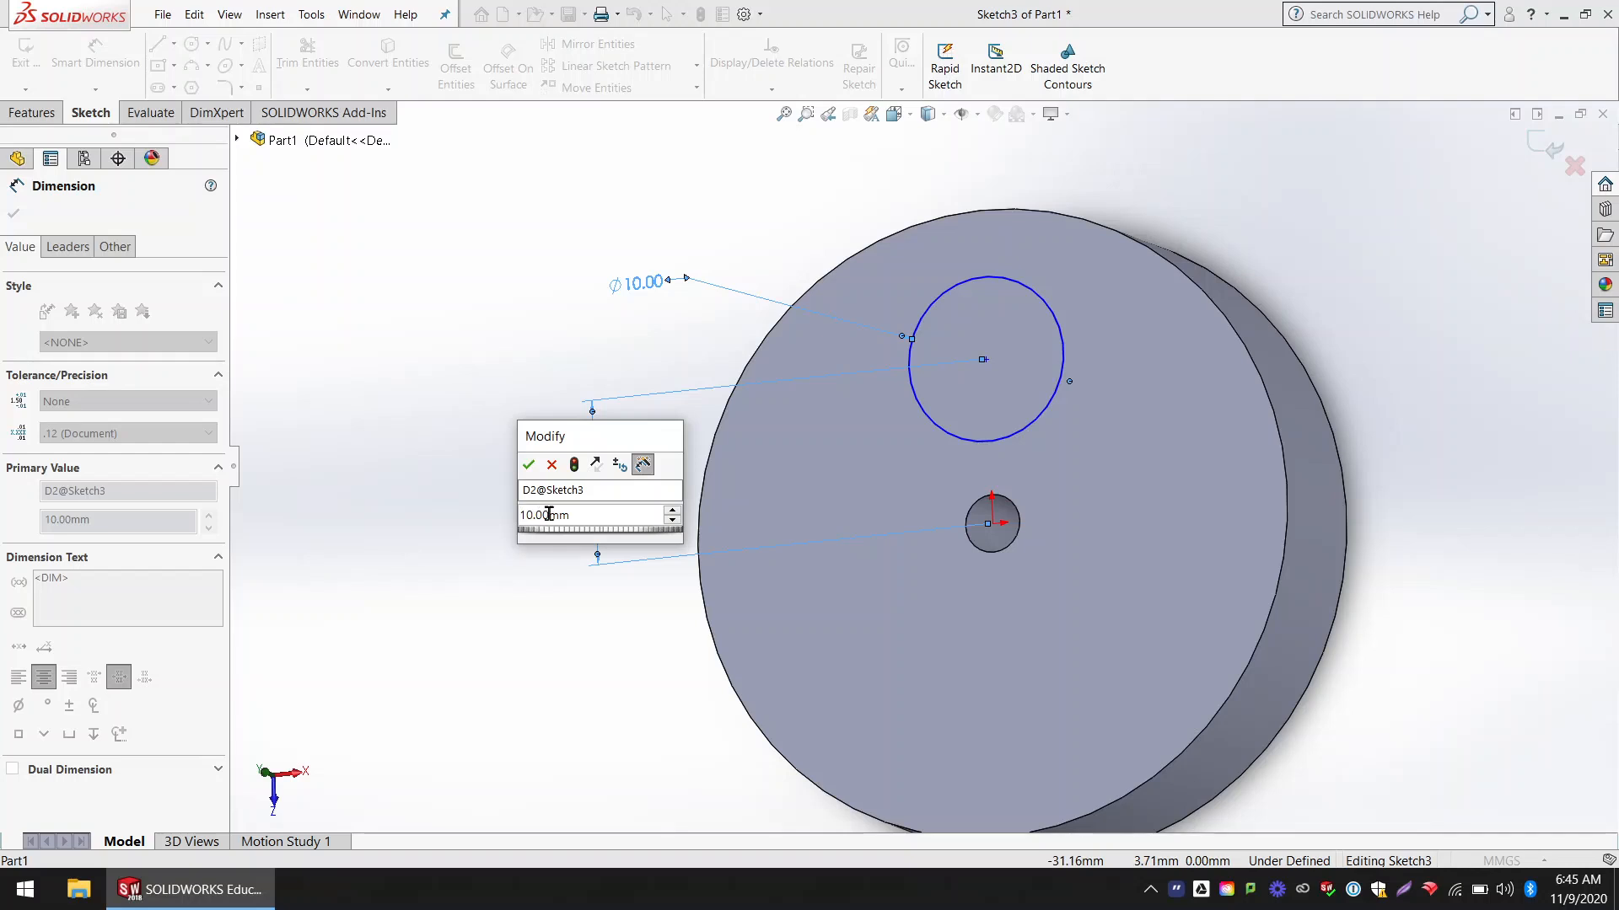
left_click_drag(571, 515, 506, 513)
type("8")
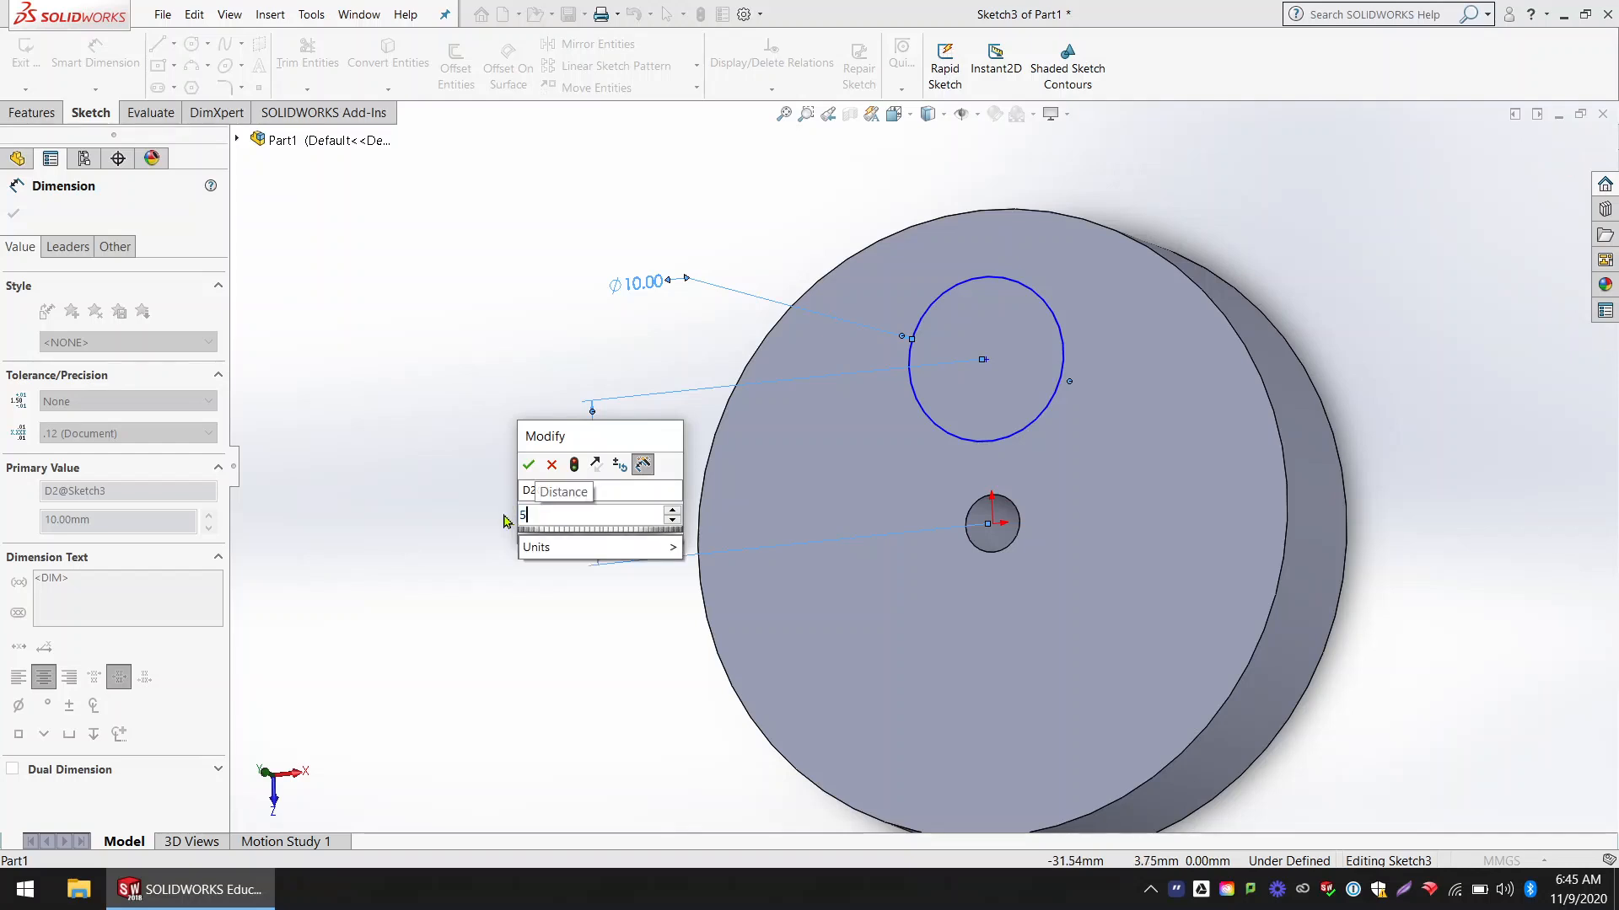
key("Return")
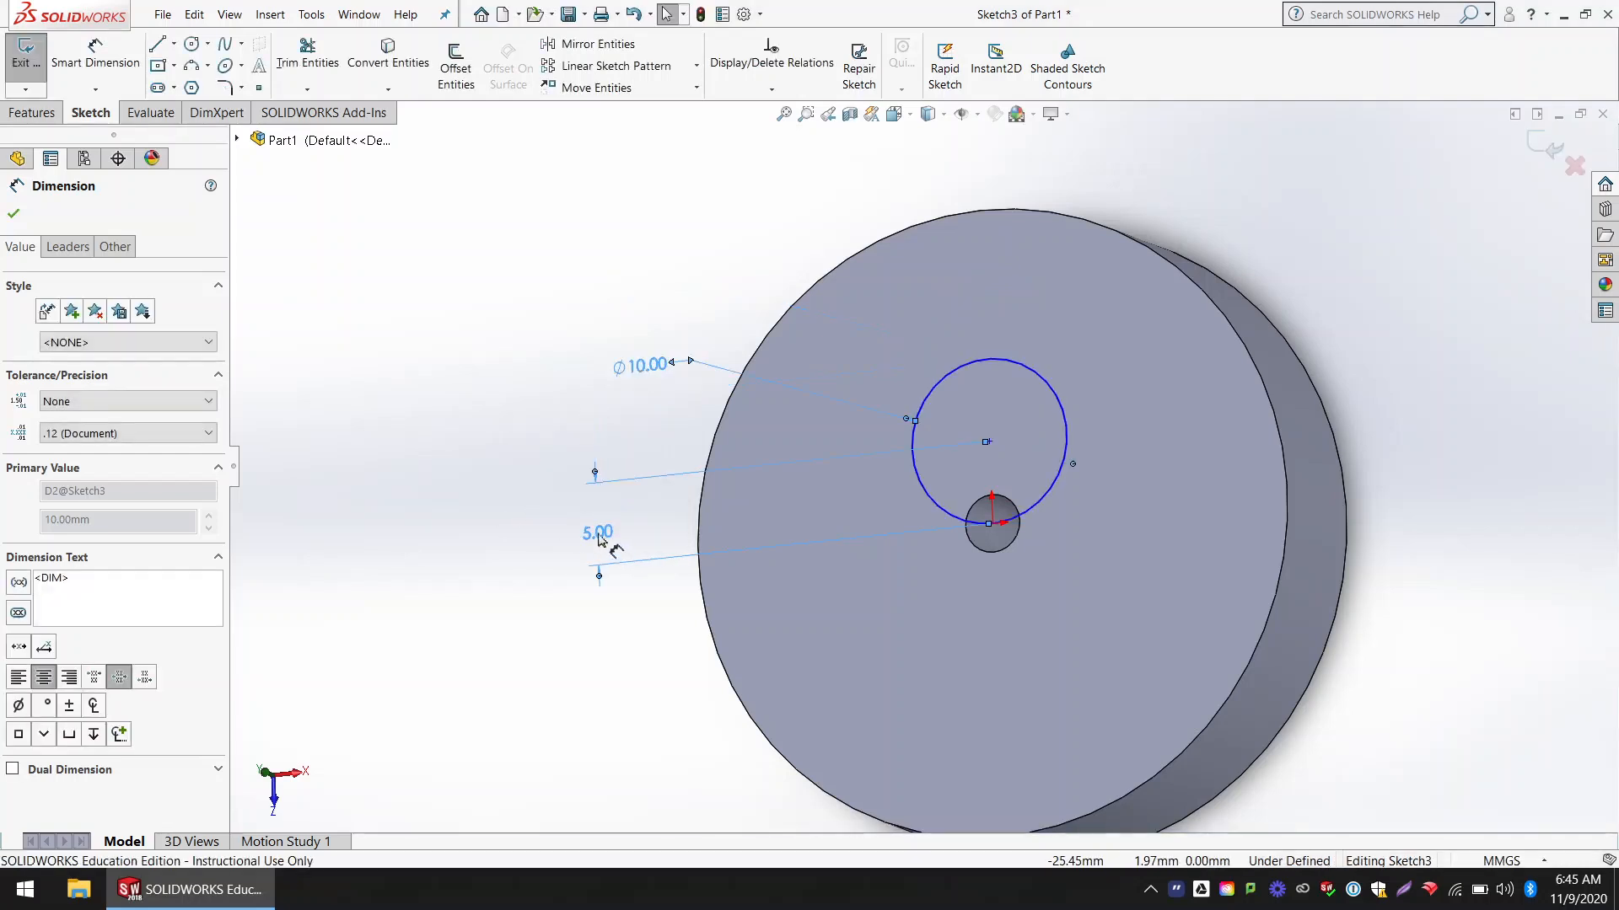
double_click(598, 534)
type("10")
key("Return")
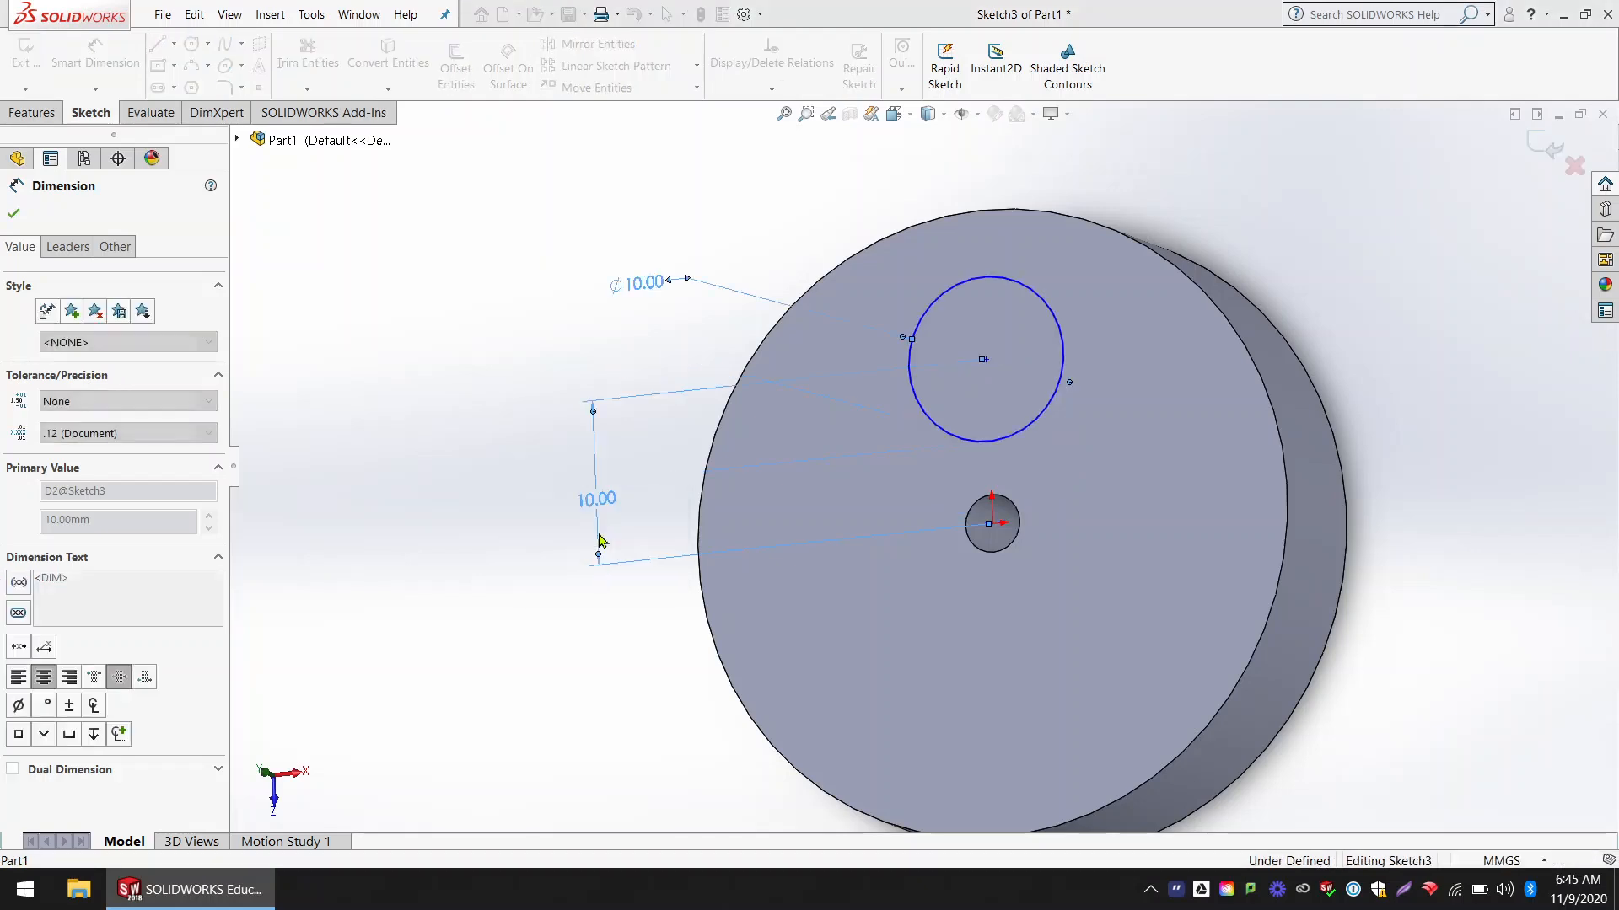
Step: Set the circle's diameter to 5 mm and exit the sketch to rebuild the cut
double_click(642, 281)
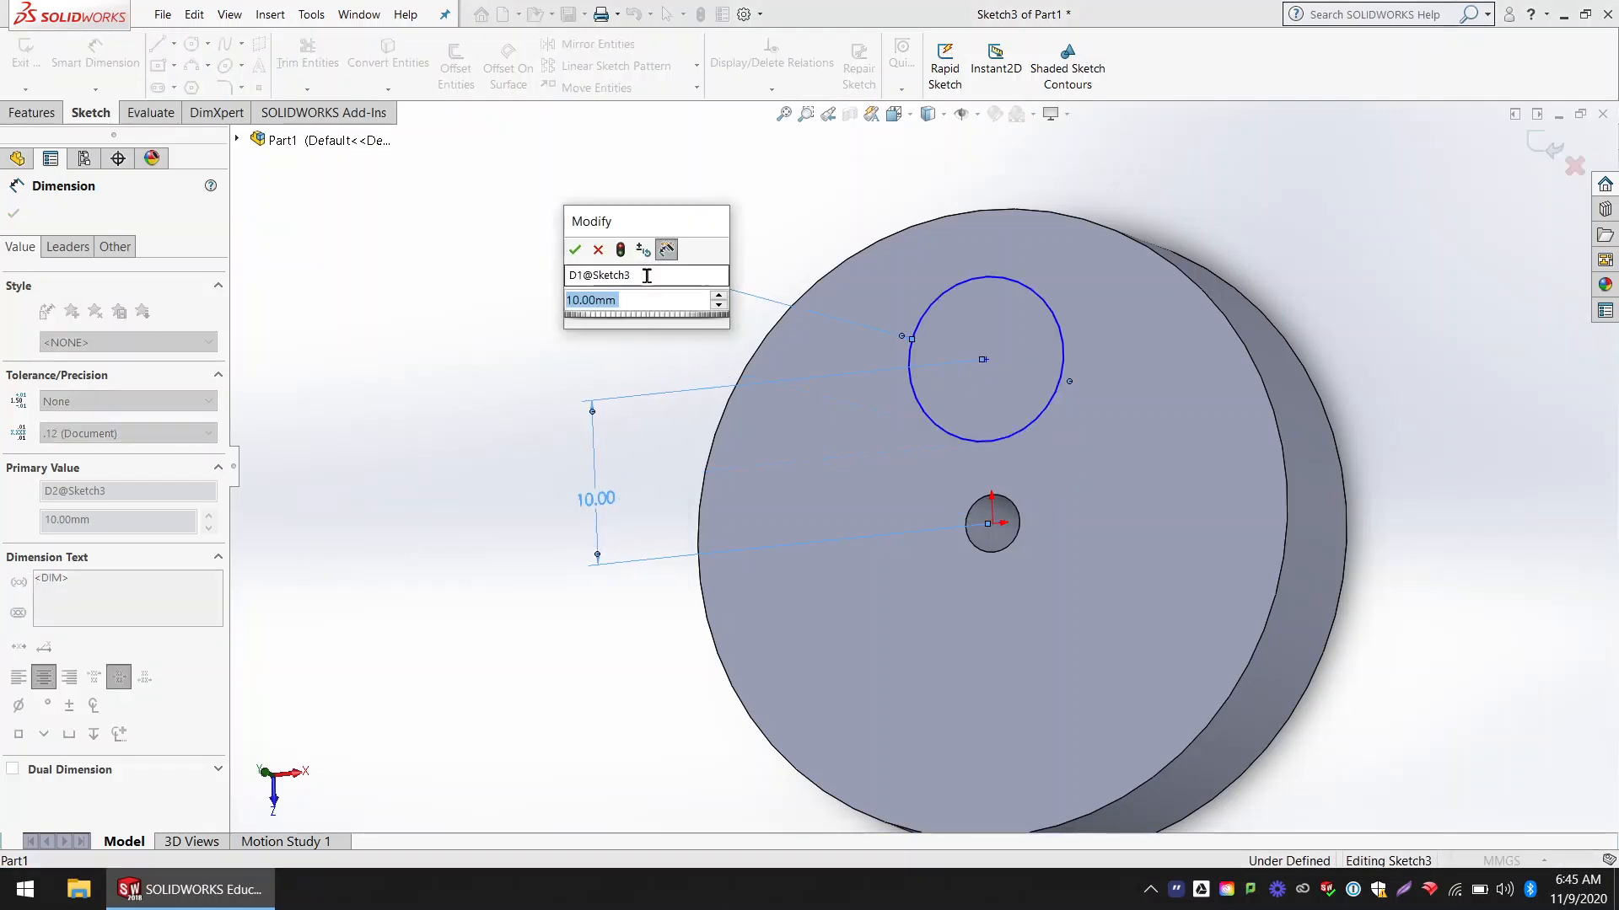
type("5")
key("Return")
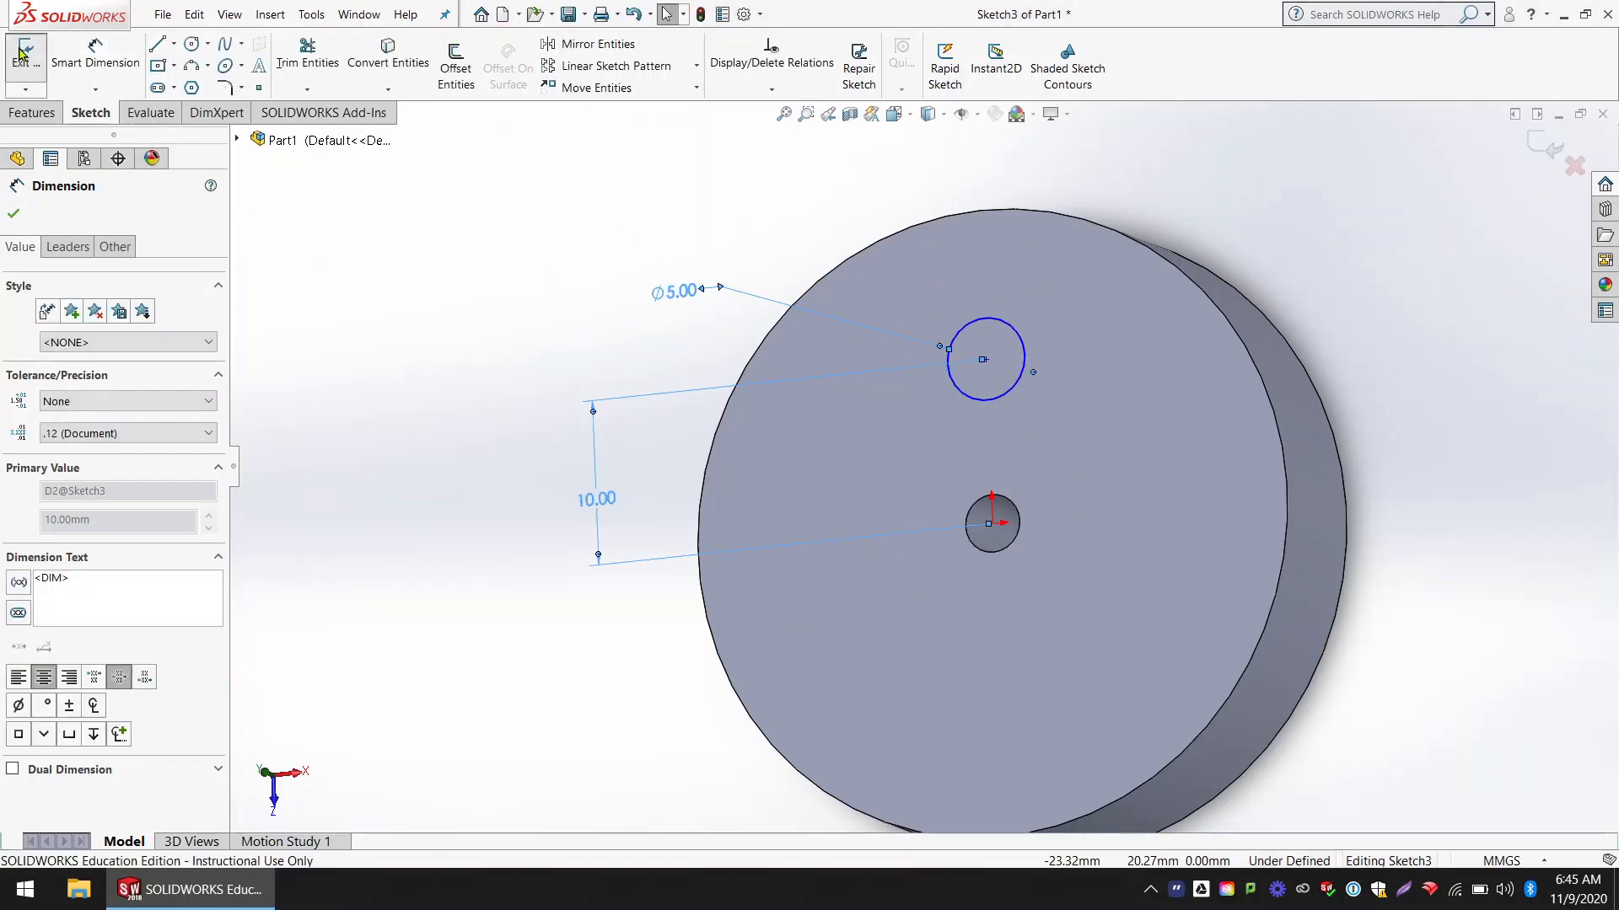
left_click(20, 52)
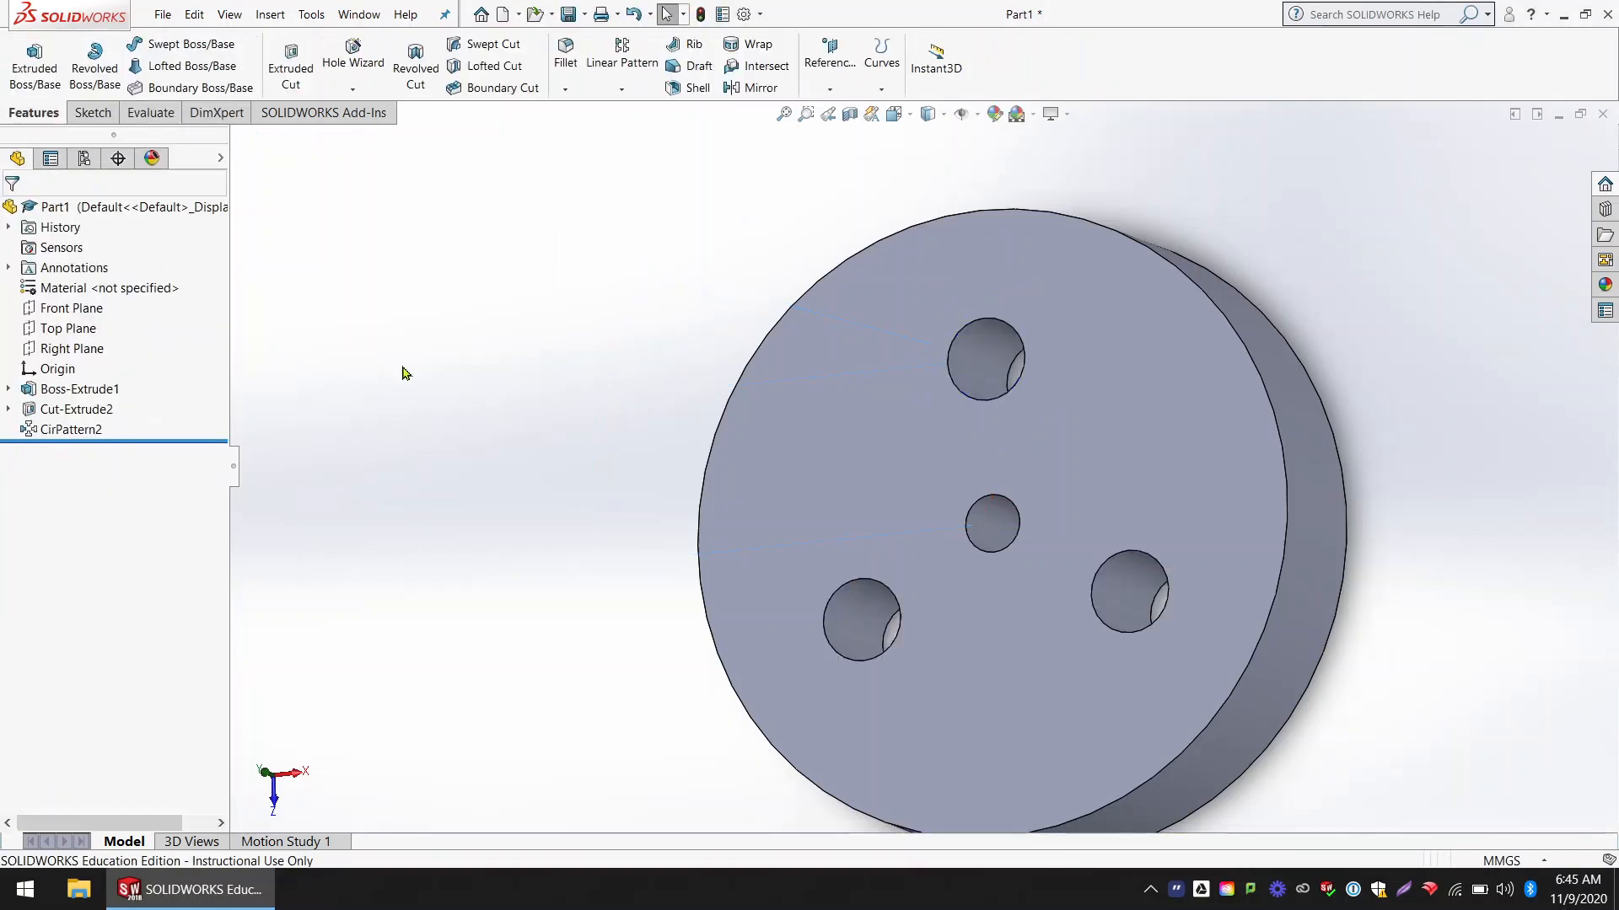
Step: Edit the circular pattern of the holes to have 7 instances and accept the change
mouse_move(401, 368)
middle_mouse_down()
mouse_move(444, 408)
mouse_move(469, 357)
mouse_move(432, 339)
mouse_move(427, 362)
middle_mouse_up()
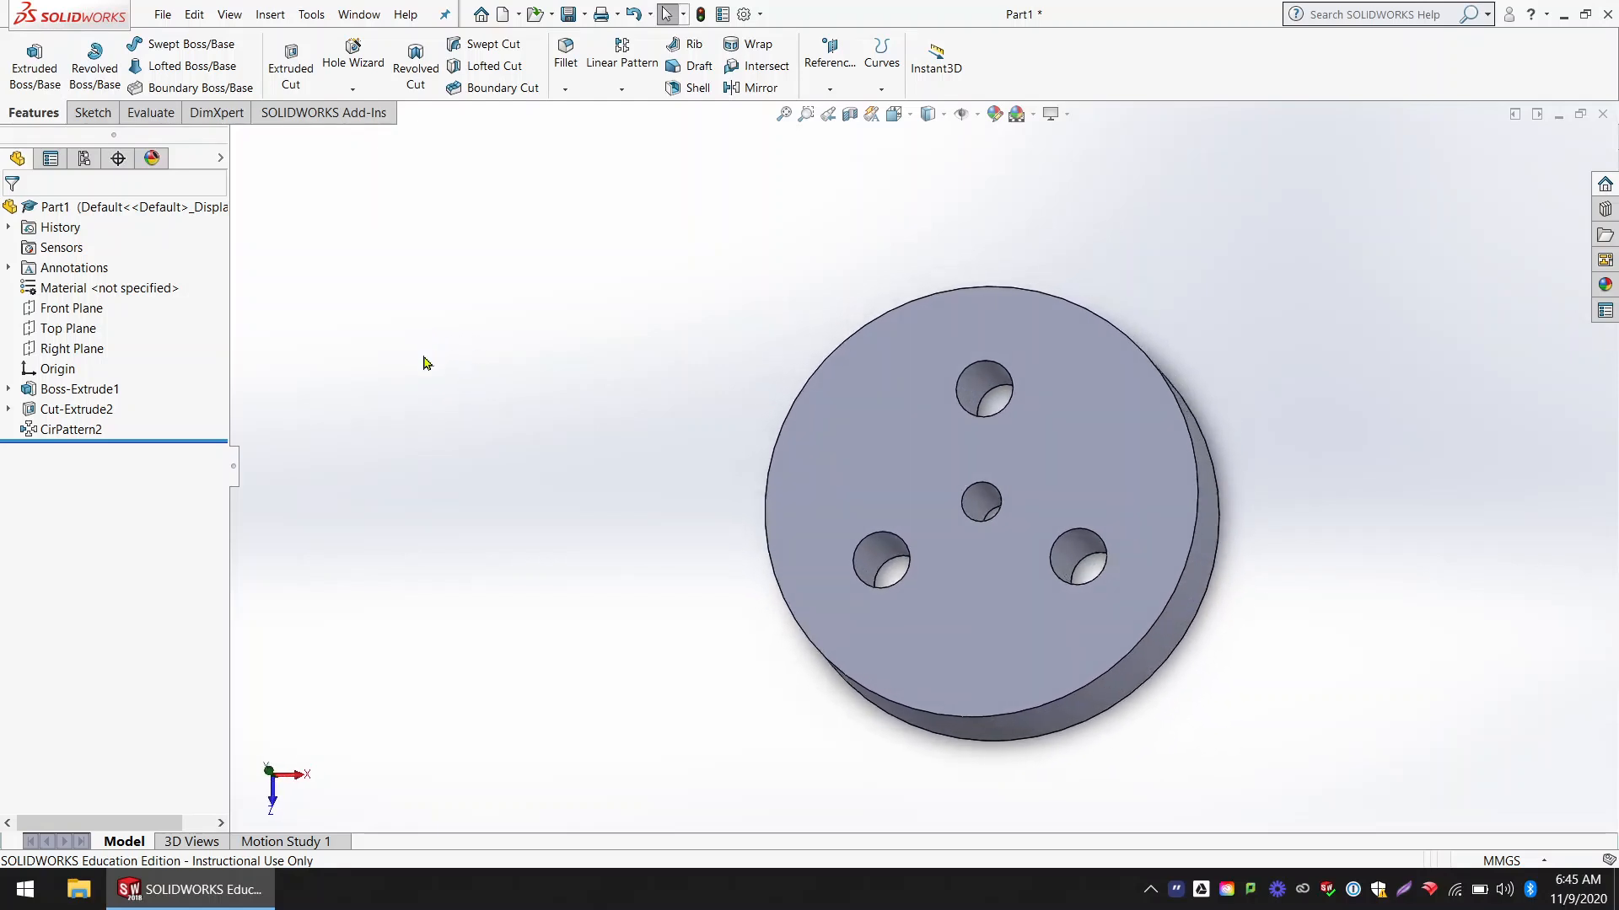
left_click(69, 431)
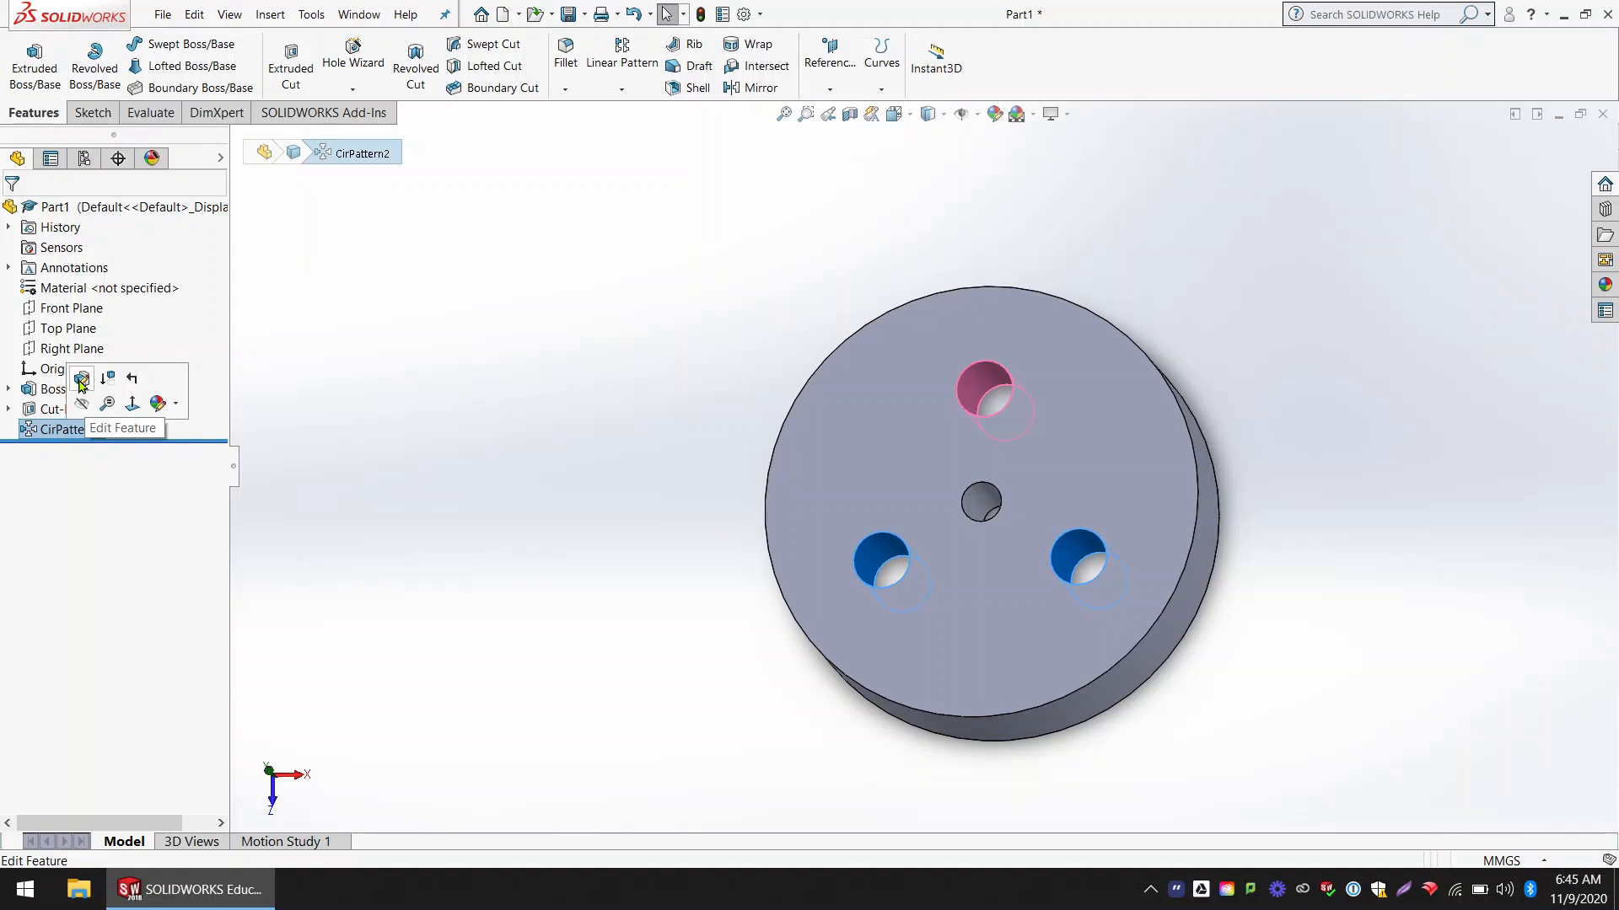
left_click(81, 381)
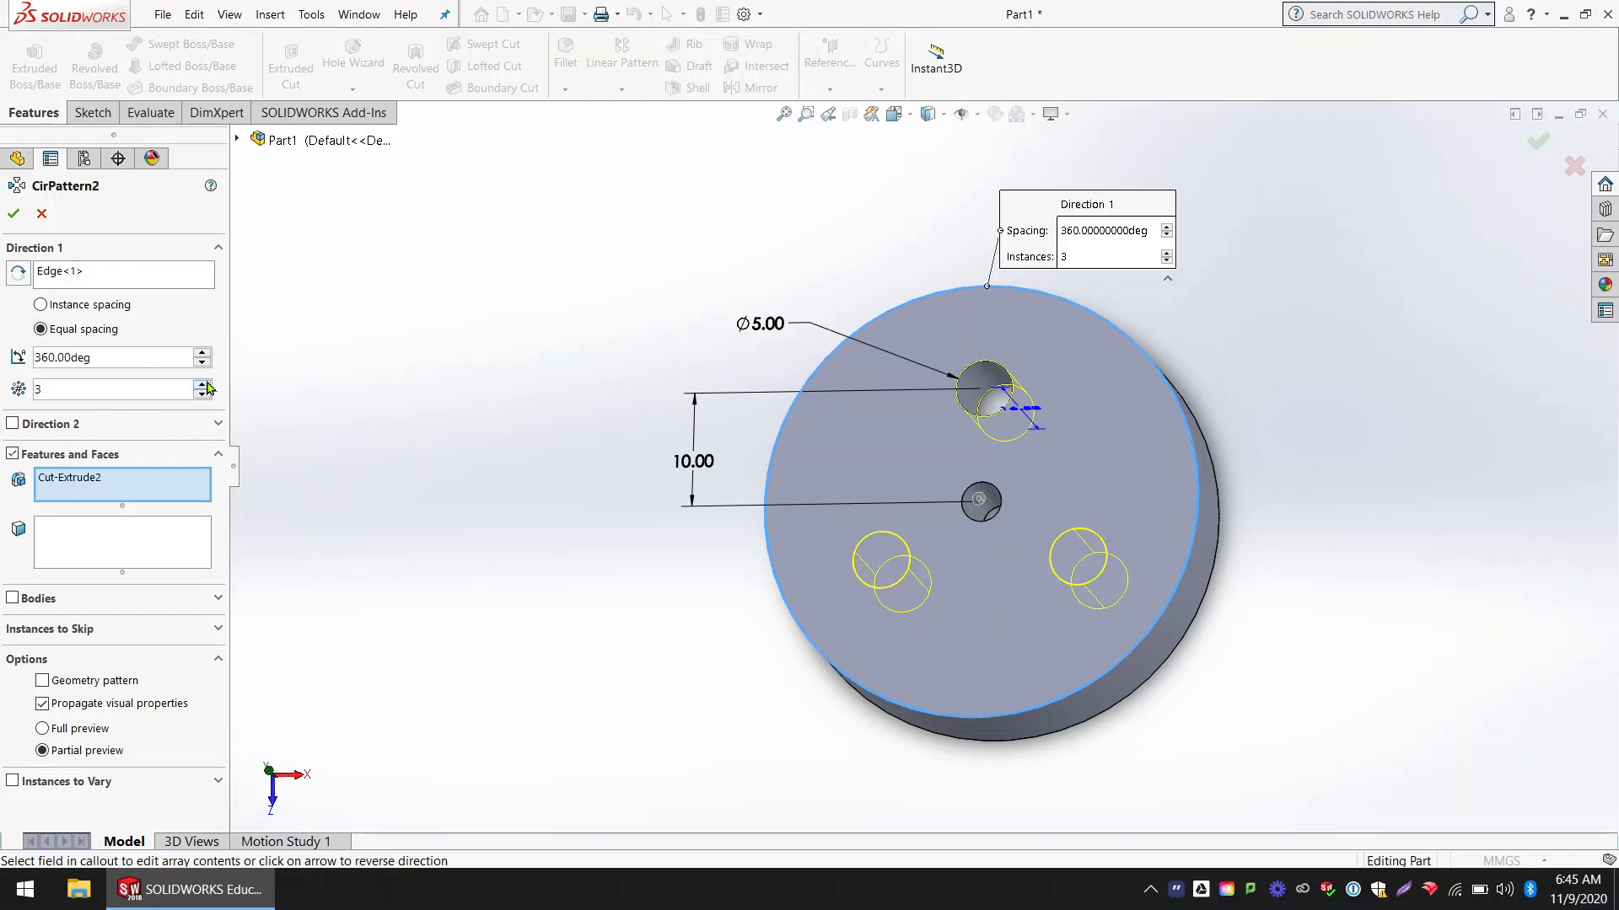
left_click(202, 384)
left_click(202, 384)
left_click(202, 385)
left_click(203, 384)
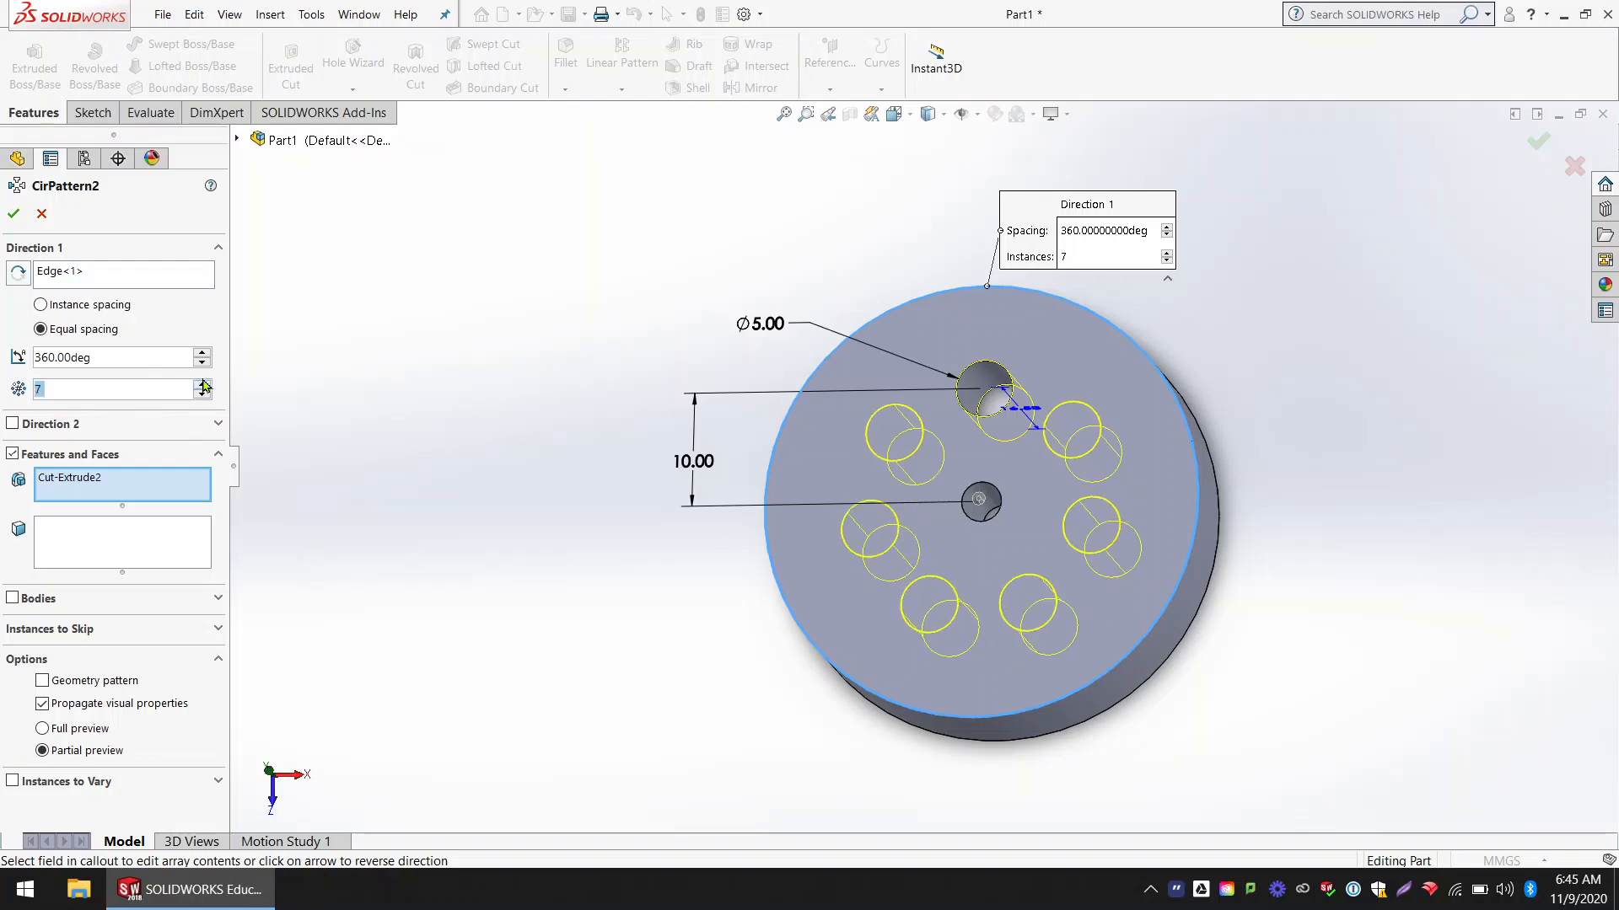
left_click(15, 214)
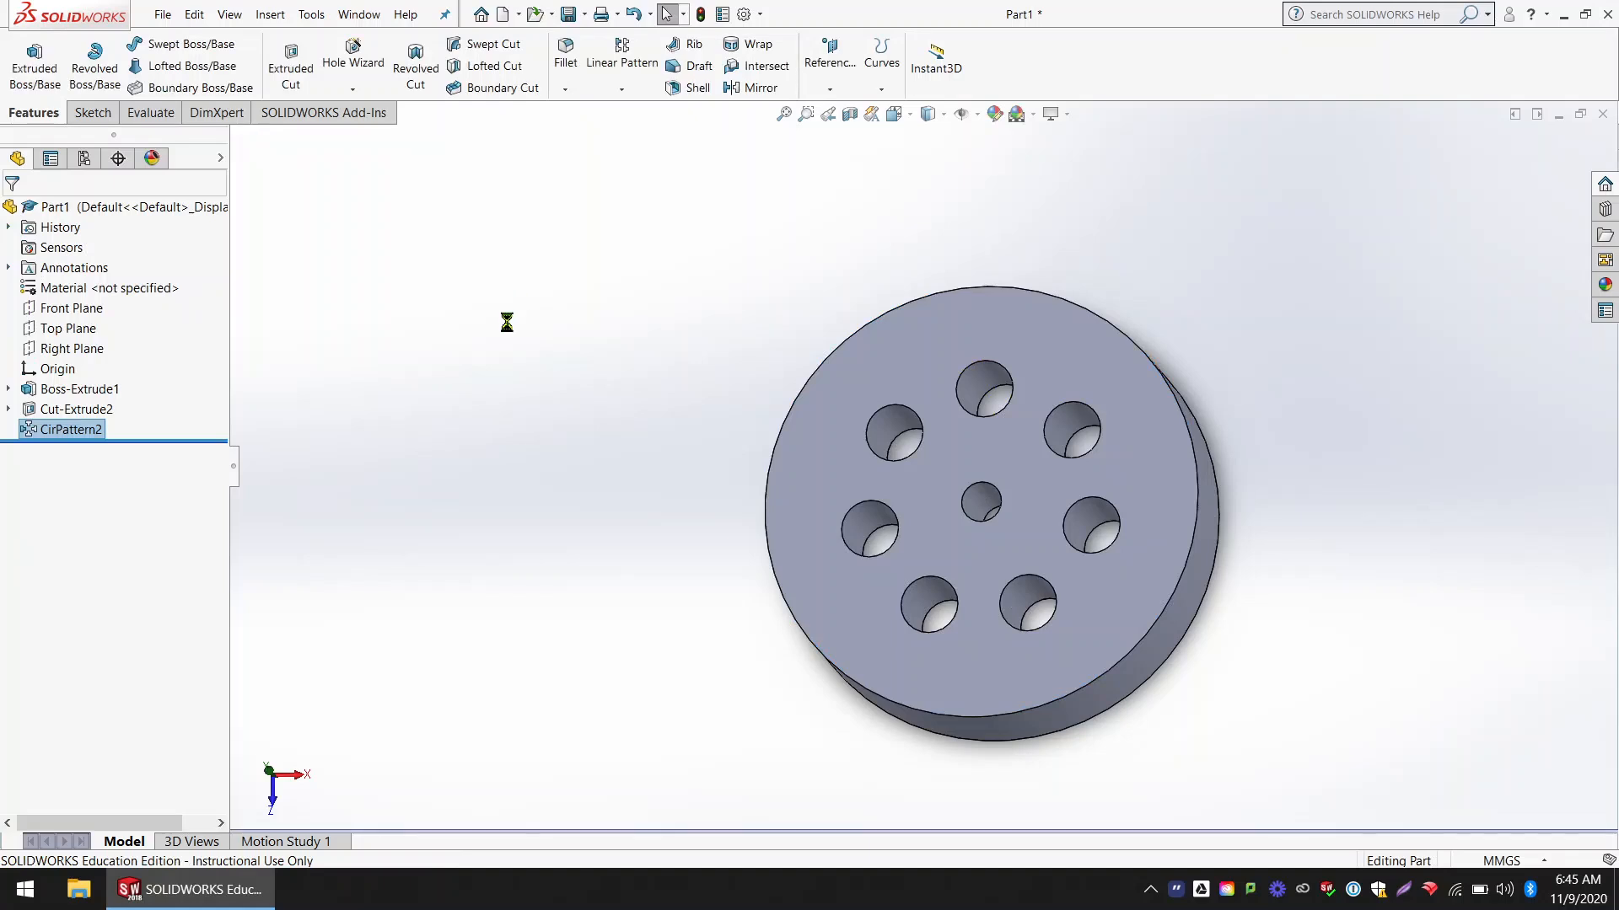
middle_click_drag(491, 374, 517, 387)
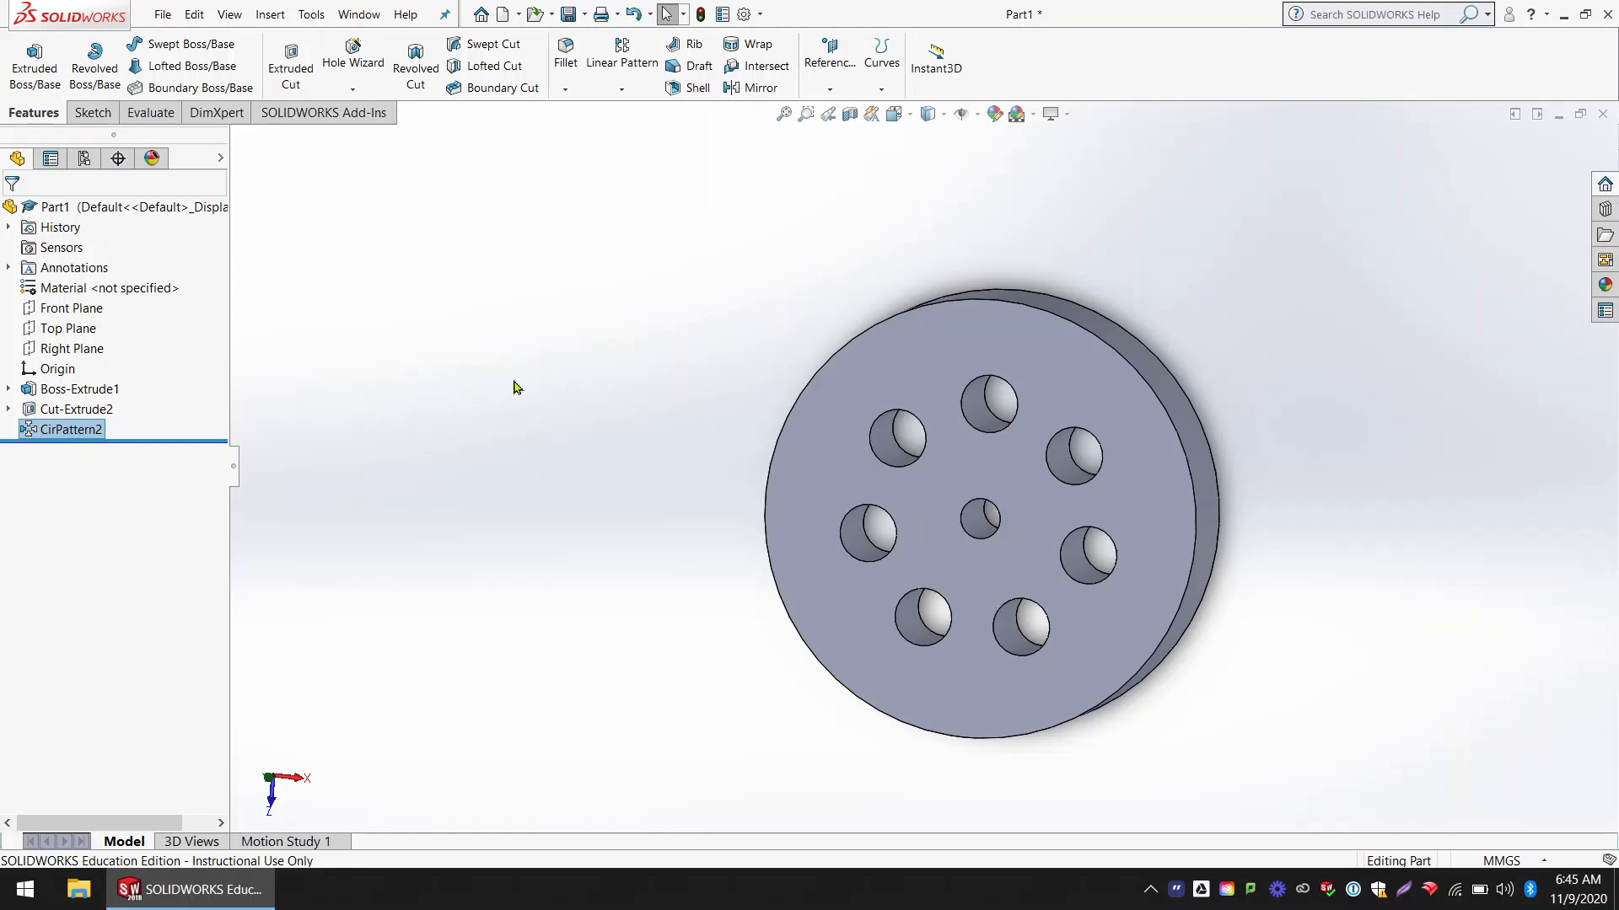
middle_click_drag(868, 444, 905, 423)
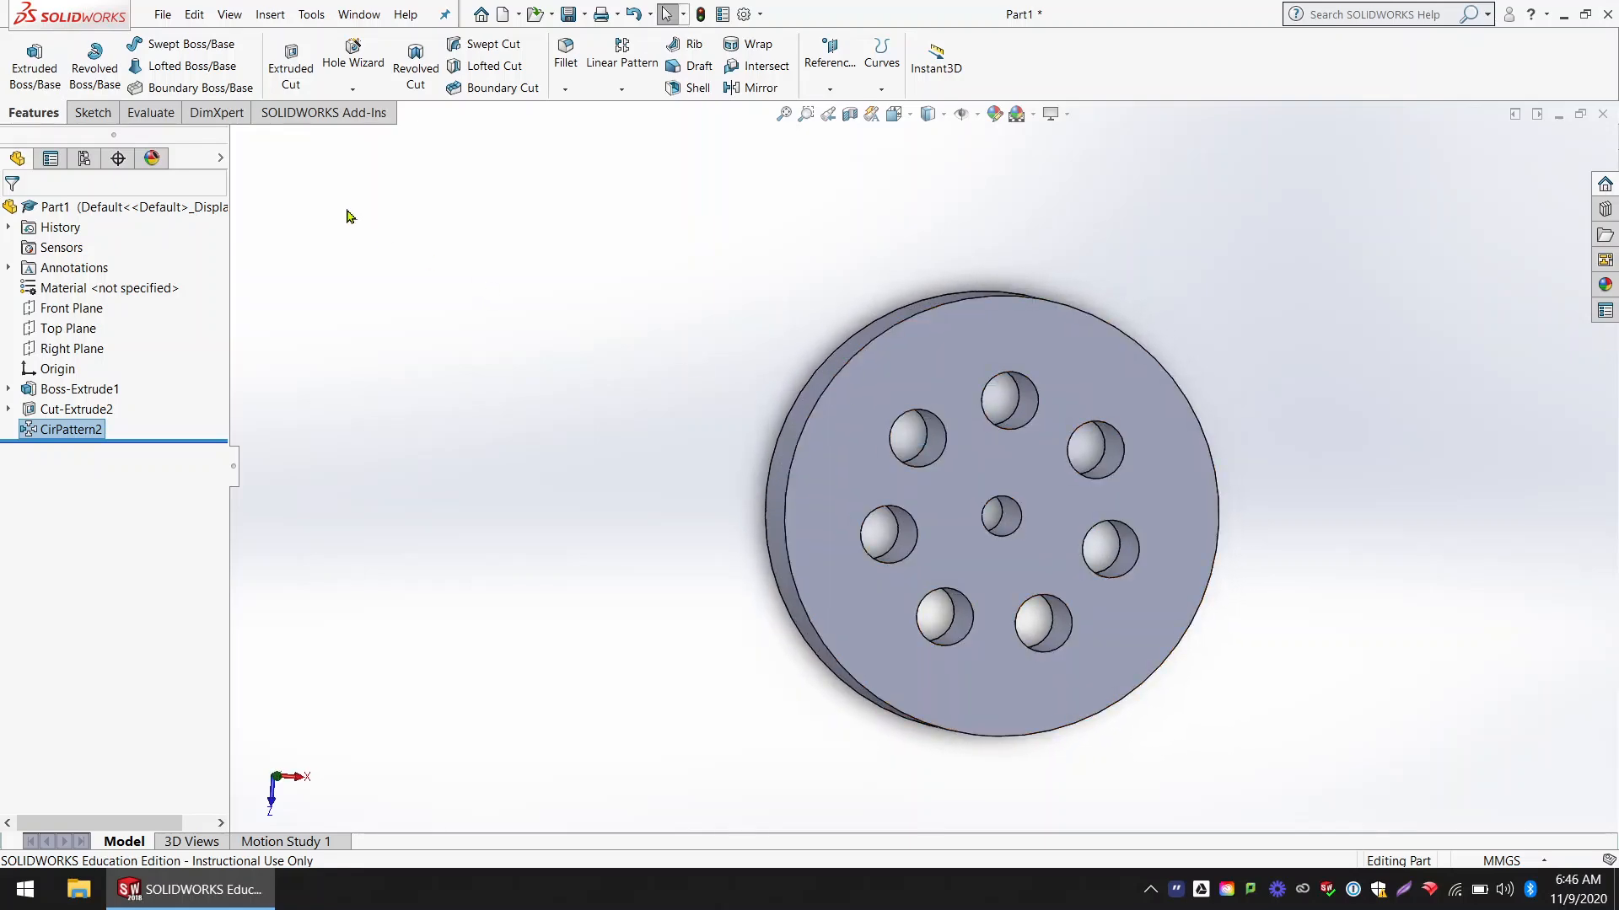